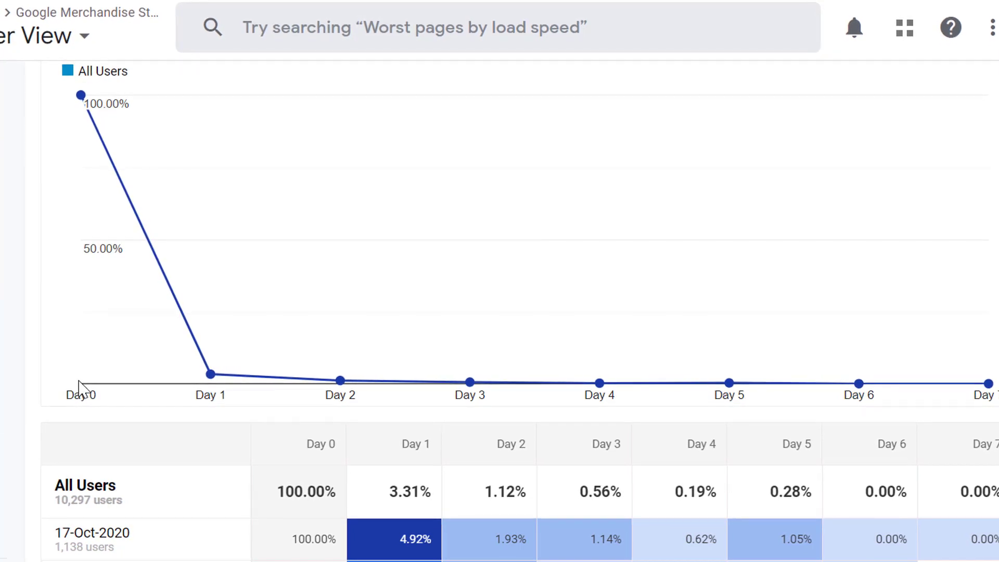
- Examine the daily user retention curve and the cohort table cells for the 17 to 19 October 2020 acquisition dates
{"action": "mouse_move", "coordinate": [215, 382]}
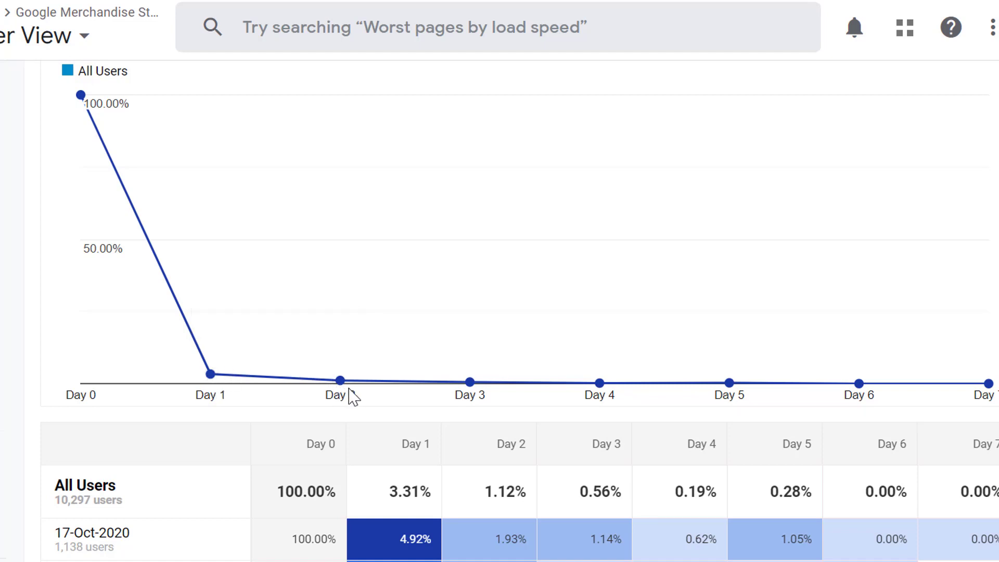
{"action": "mouse_move", "coordinate": [343, 385]}
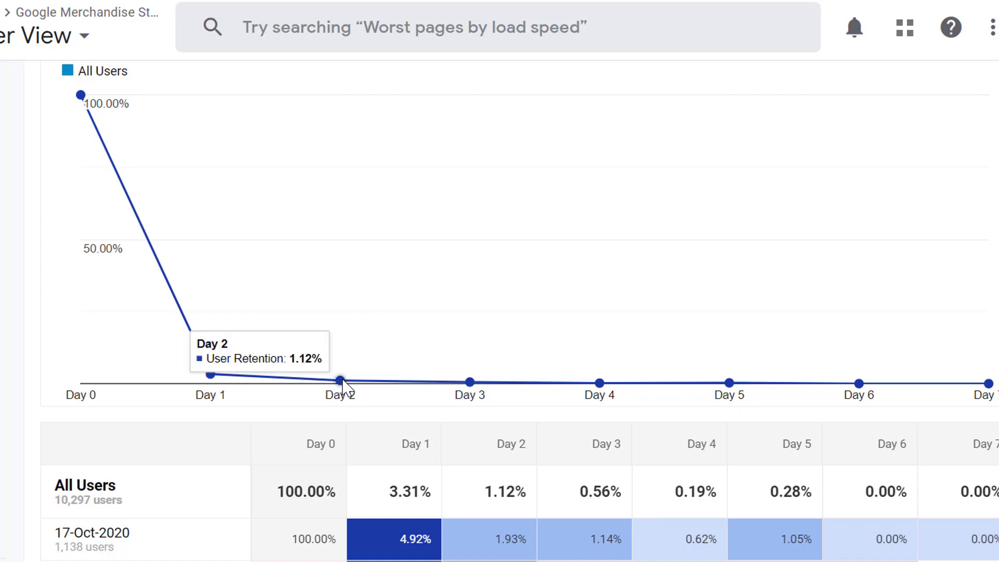
{"action": "mouse_move", "coordinate": [469, 385]}
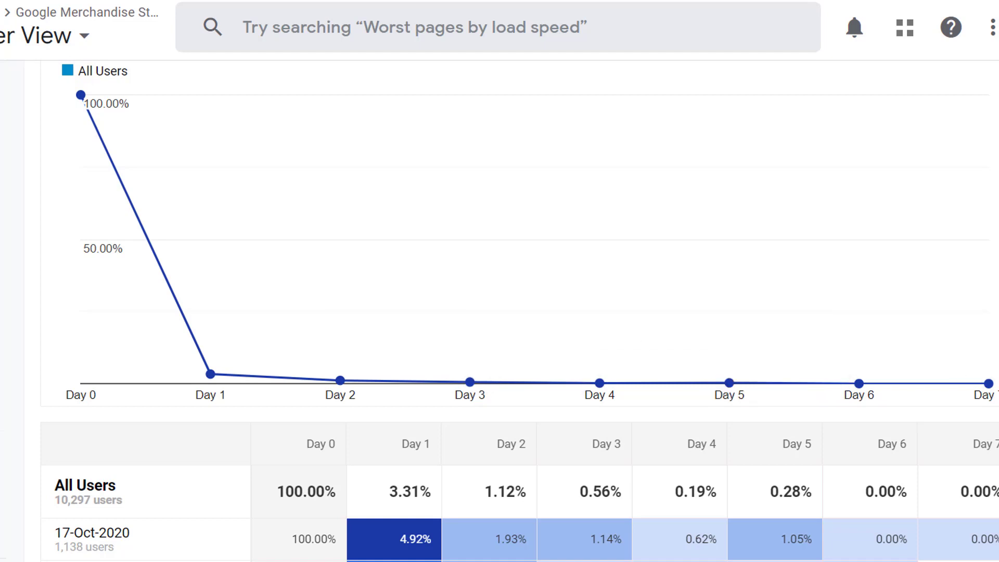
{"action": "scroll", "coordinate": [499, 312], "scroll_direction": "down", "scroll_amount": 3}
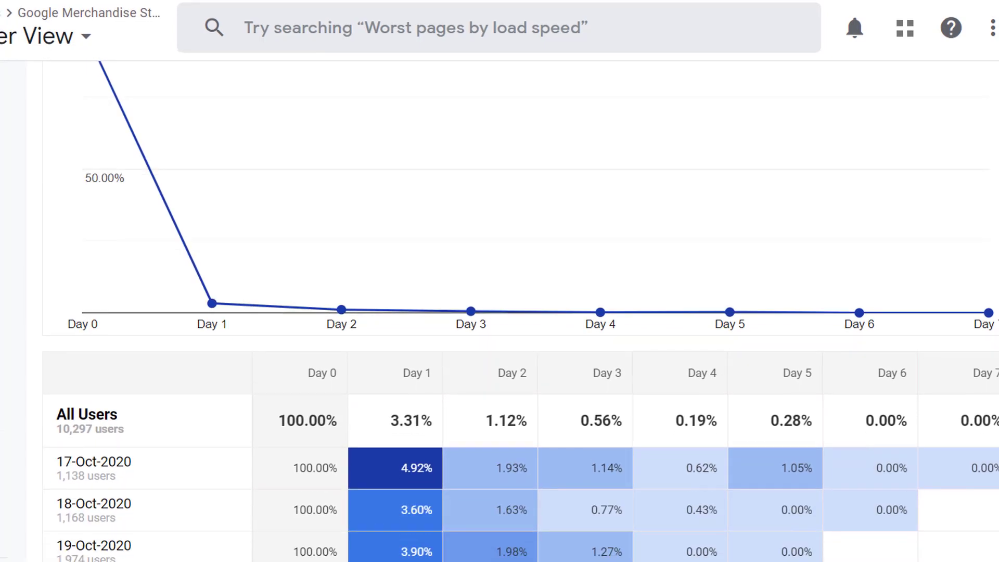
{"action": "scroll", "coordinate": [500, 312], "scroll_direction": "down", "scroll_amount": 2}
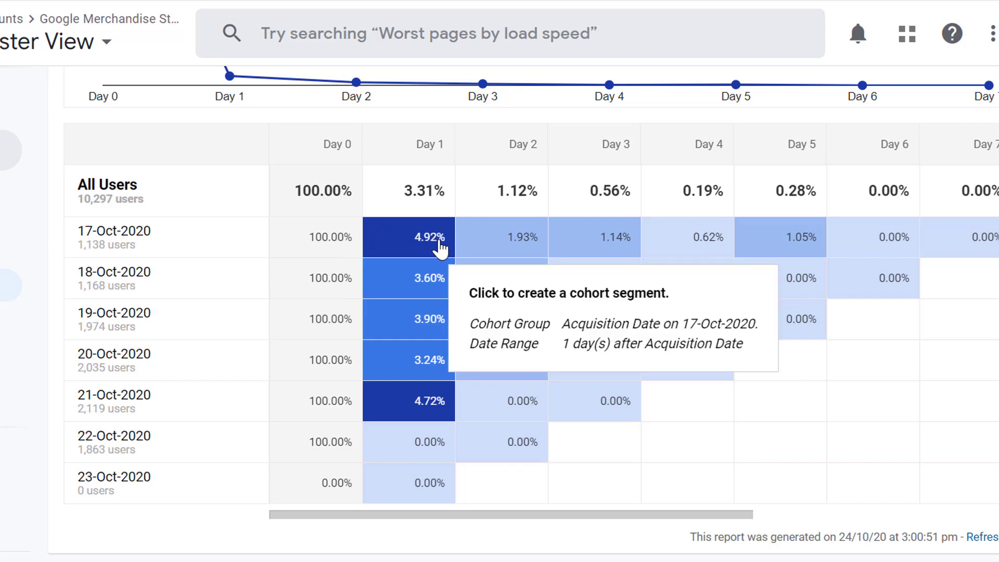
{"action": "mouse_move", "coordinate": [447, 254]}
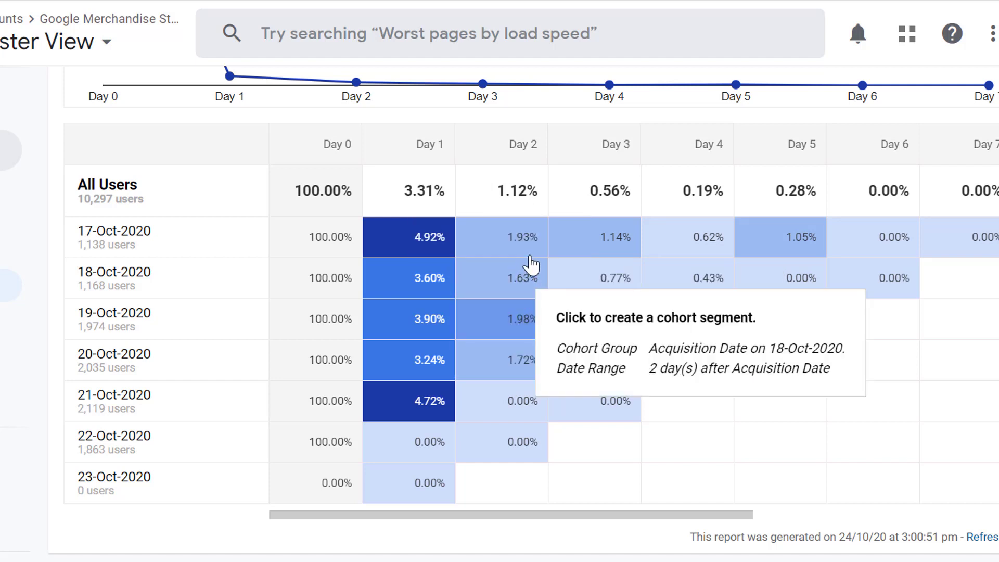
{"action": "mouse_move", "coordinate": [623, 245]}
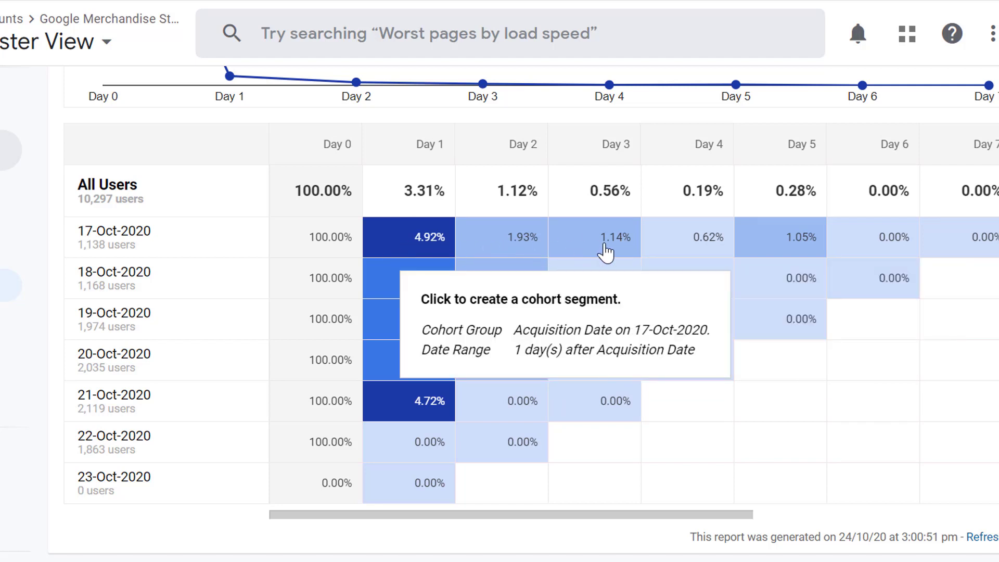
{"action": "mouse_move", "coordinate": [715, 252]}
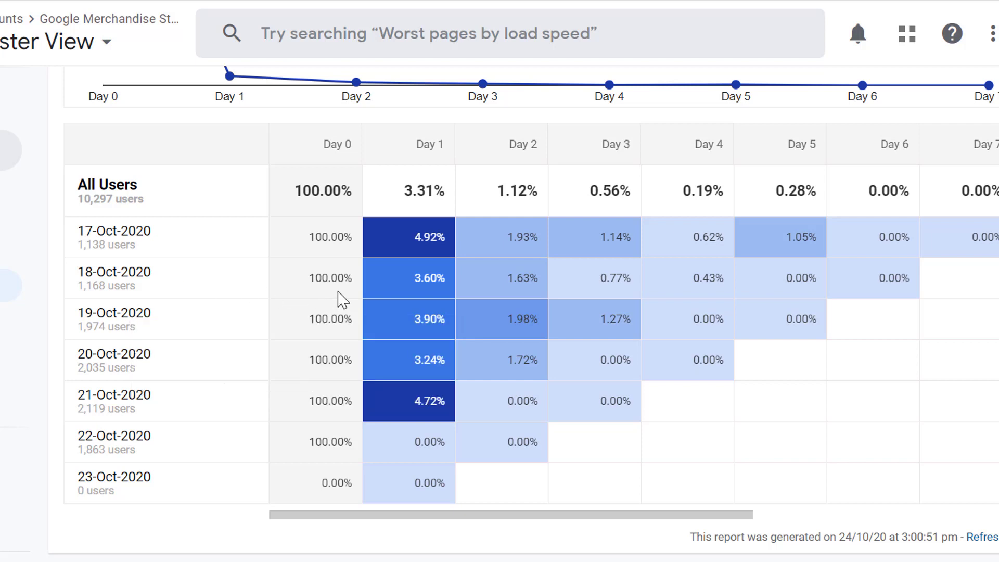
{"action": "mouse_move", "coordinate": [438, 290]}
{"action": "mouse_move", "coordinate": [444, 339]}
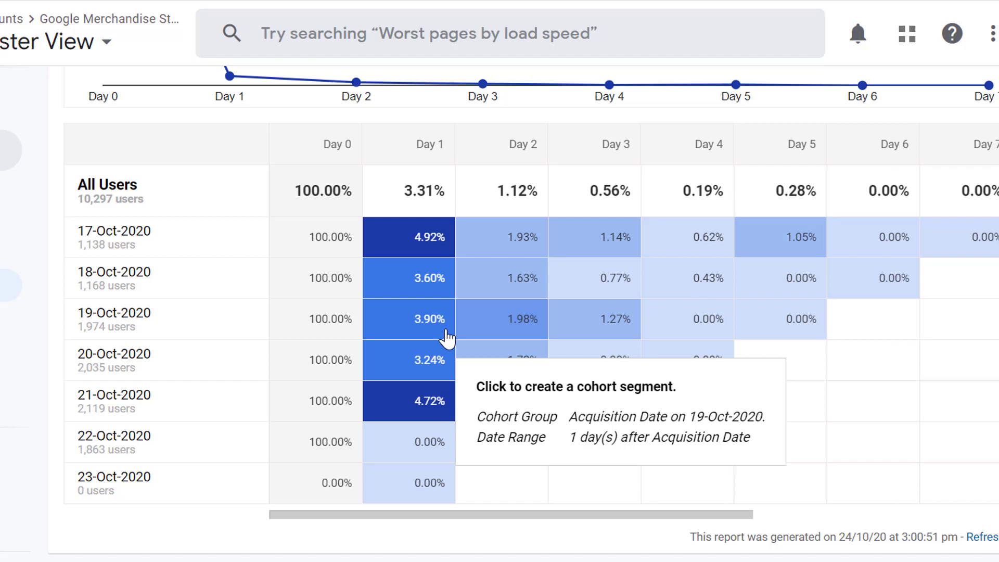
{"action": "mouse_move", "coordinate": [540, 335]}
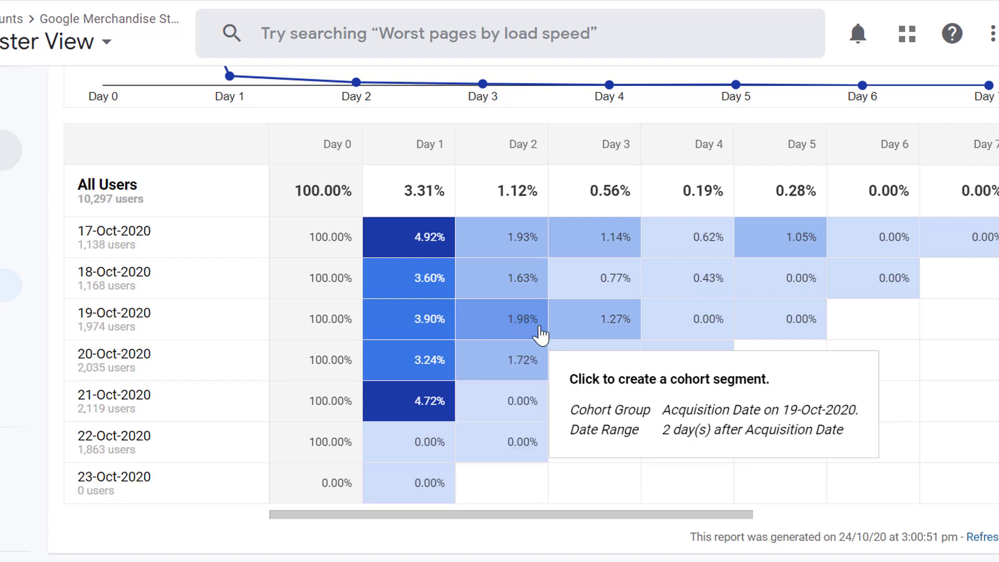
{"action": "mouse_move", "coordinate": [629, 330]}
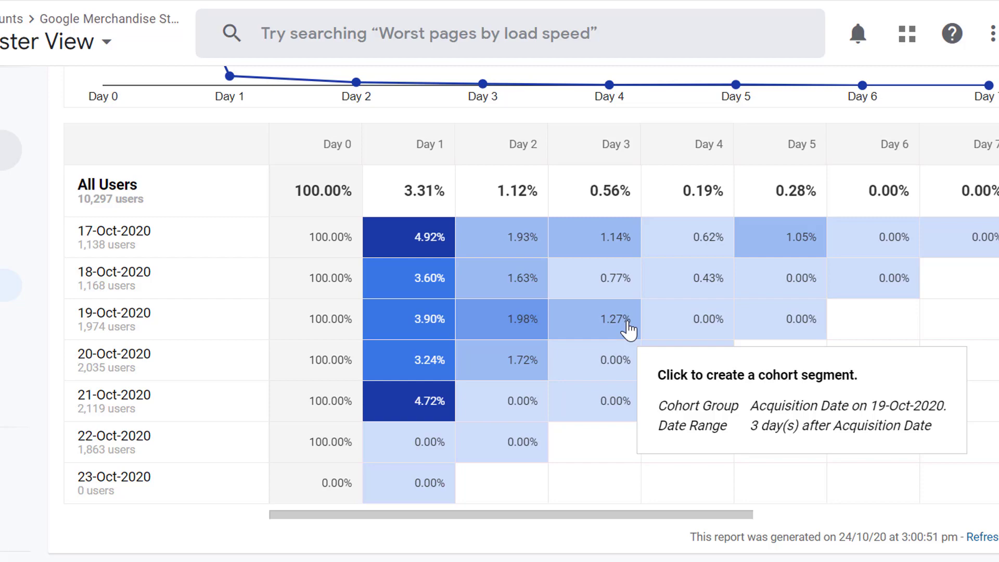
- Switch to the Cohort Analysis workbook in Excel and enter Sunday, Monday and Tuesday in cells D2 to D4
{"action": "left_click", "coordinate": [554, 556]}
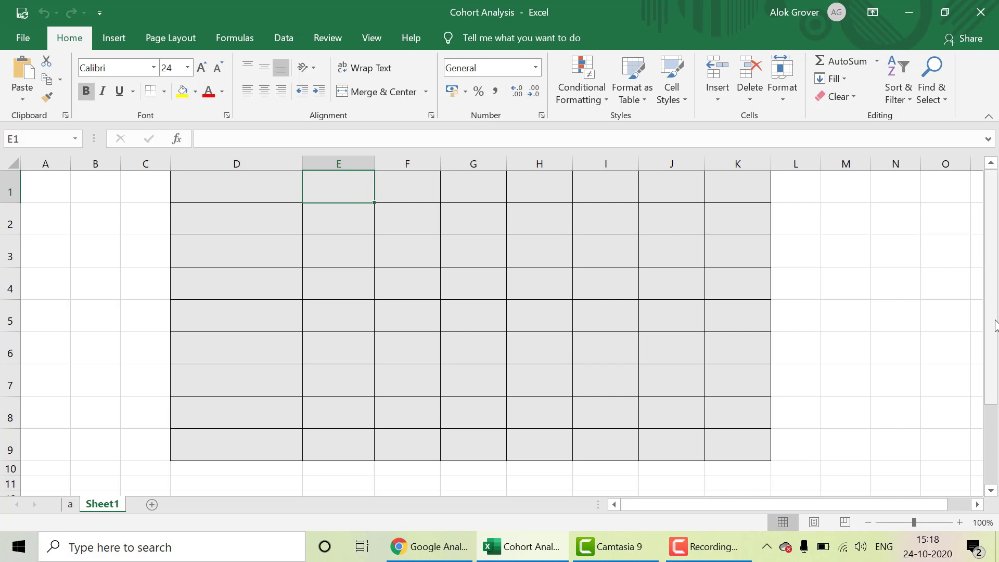
{"action": "left_click", "coordinate": [224, 217]}
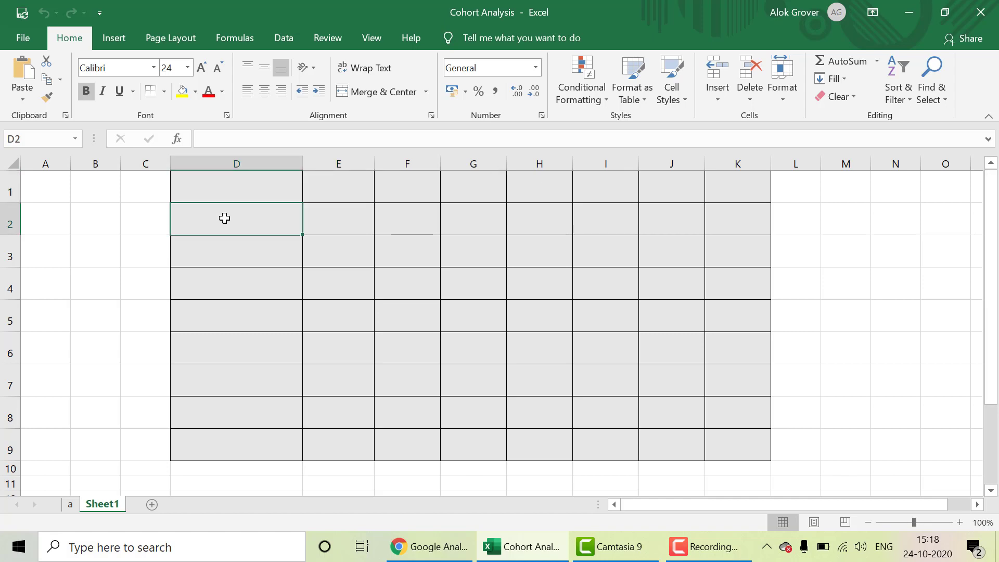
{"action": "type", "text": "Sunday"}
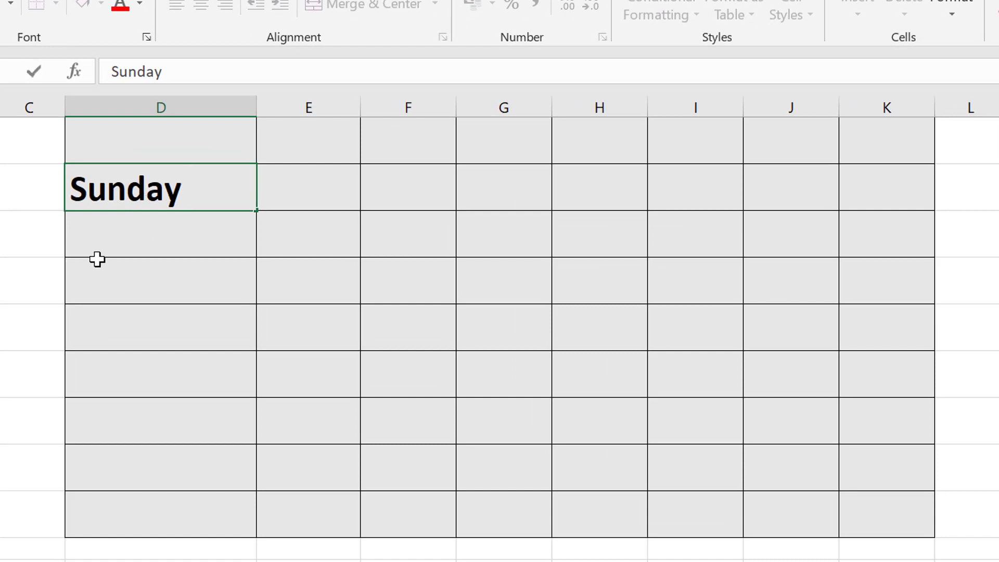
{"action": "key", "text": "Return"}
{"action": "type", "text": "Mon"}
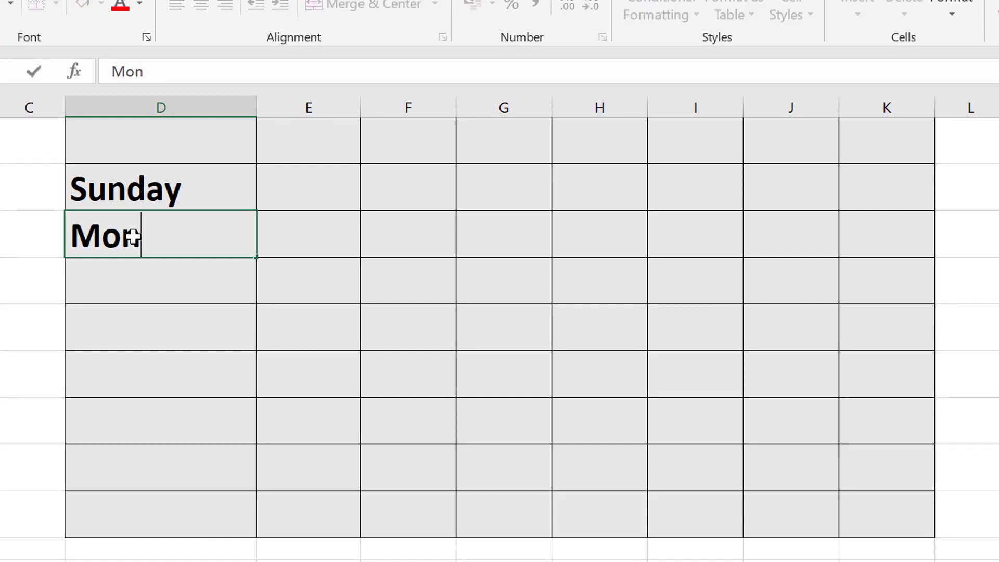
{"action": "type", "text": "day"}
{"action": "double_click", "coordinate": [108, 290]}
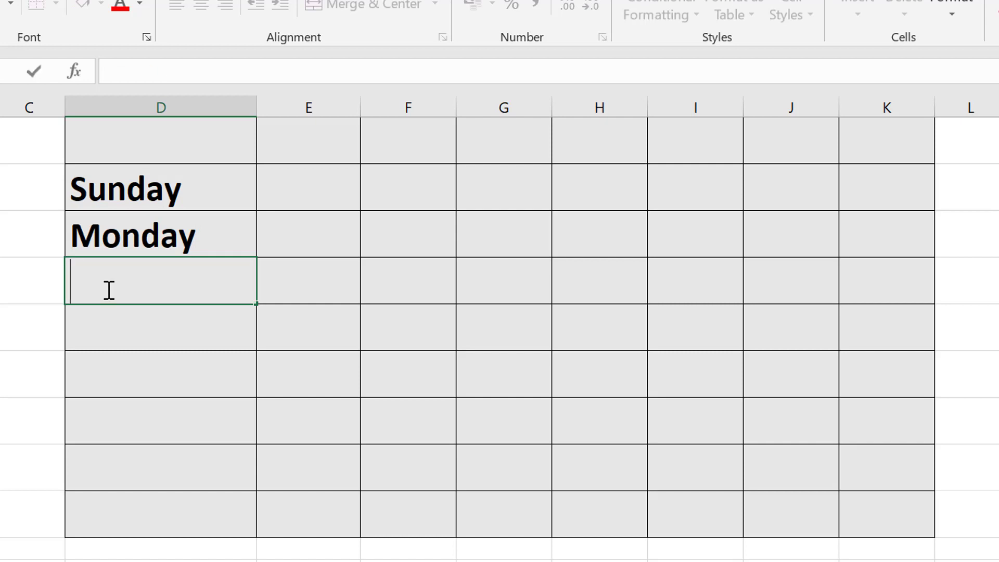
{"action": "type", "text": "Tues"}
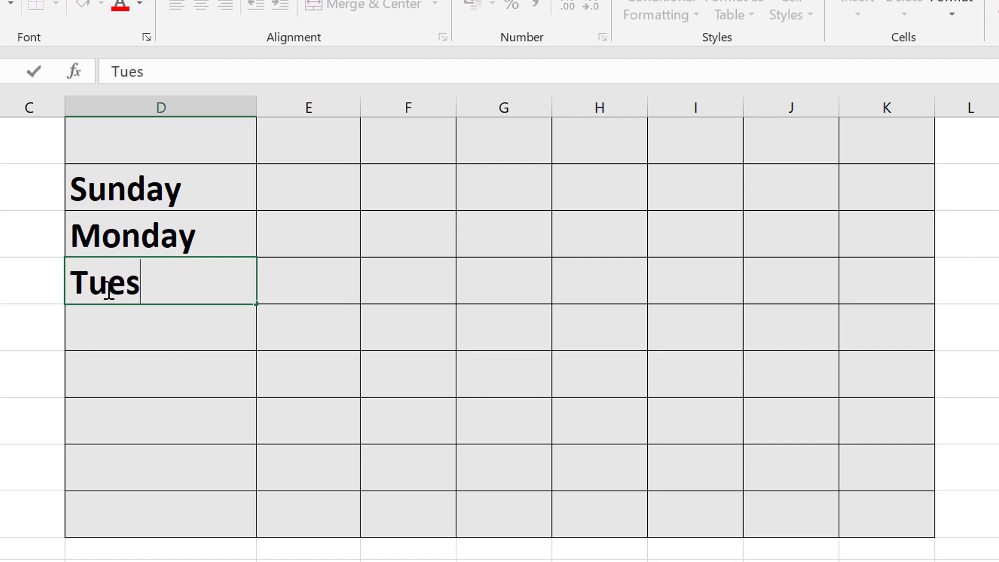
{"action": "type", "text": "day"}
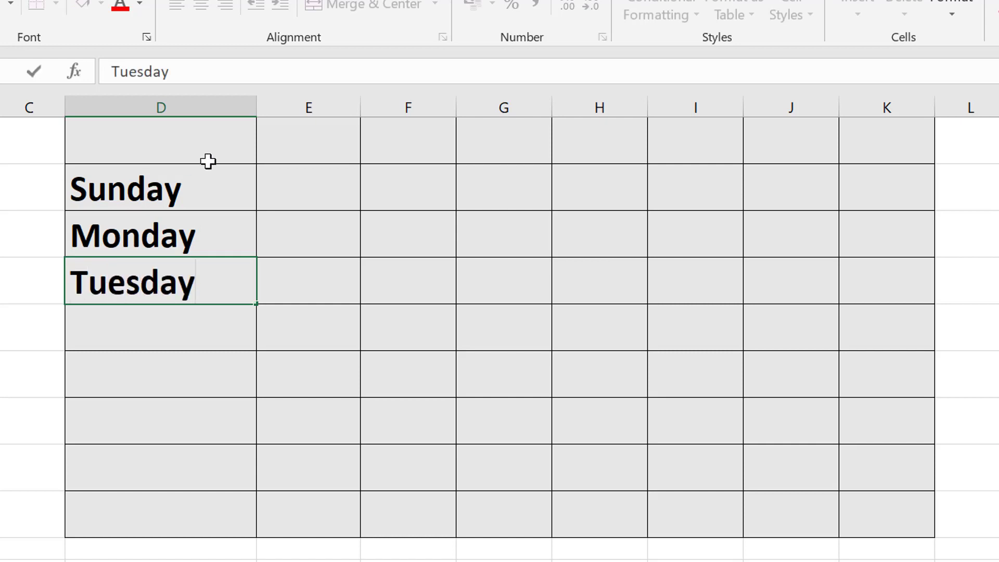
- Autofill the weekday names from Sunday in D2 down to D9, and clear the repeated Sunday in D9
{"action": "left_click", "coordinate": [207, 178]}
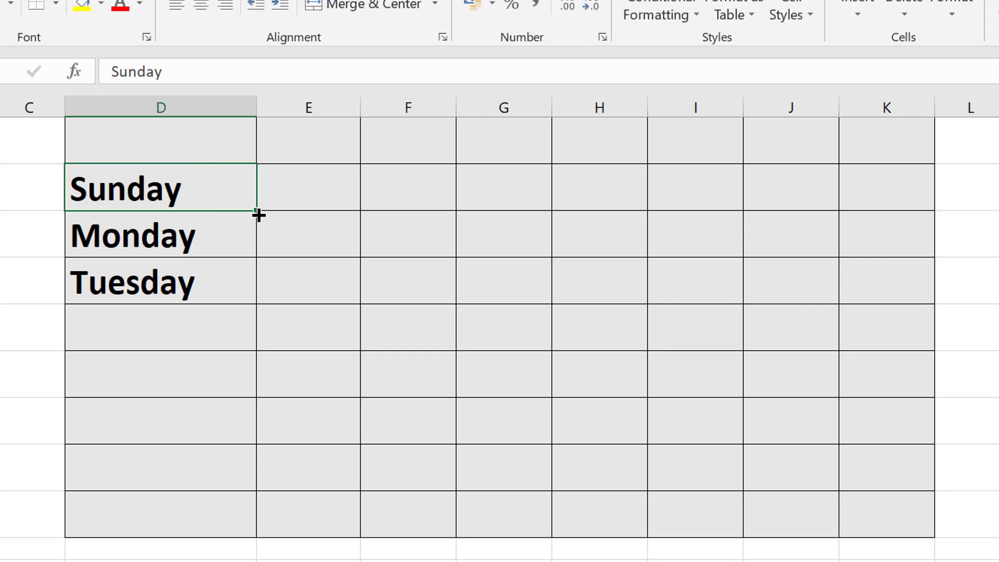
{"action": "left_click_drag", "start_coordinate": [258, 210], "coordinate": [250, 531]}
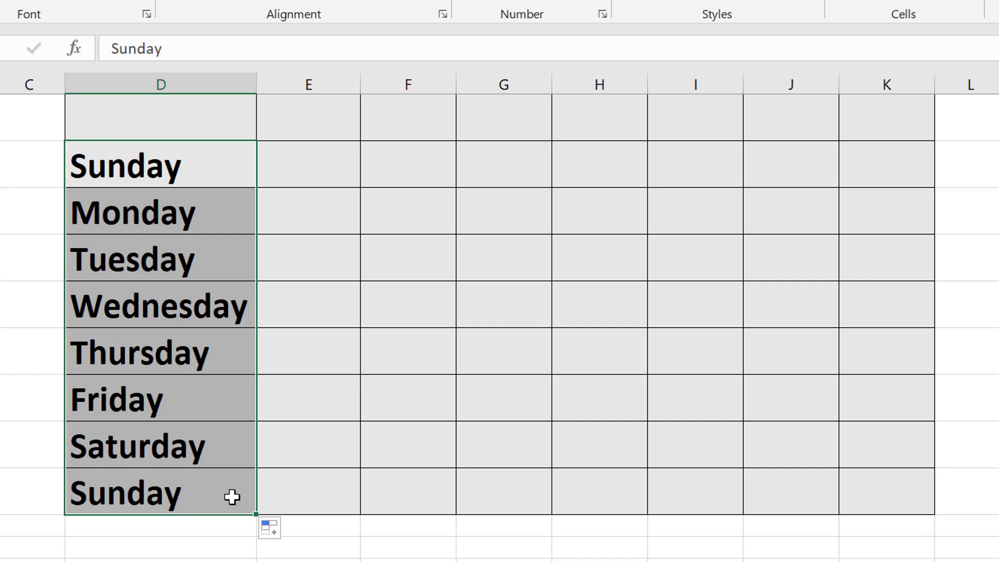
{"action": "left_click", "coordinate": [212, 489]}
{"action": "key", "text": "Delete"}
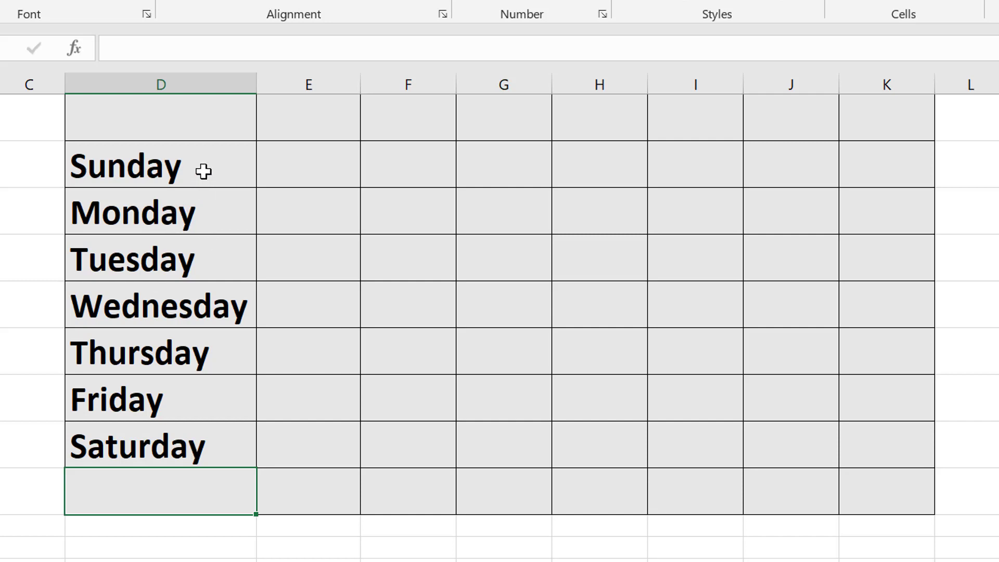
{"action": "left_click", "coordinate": [227, 449]}
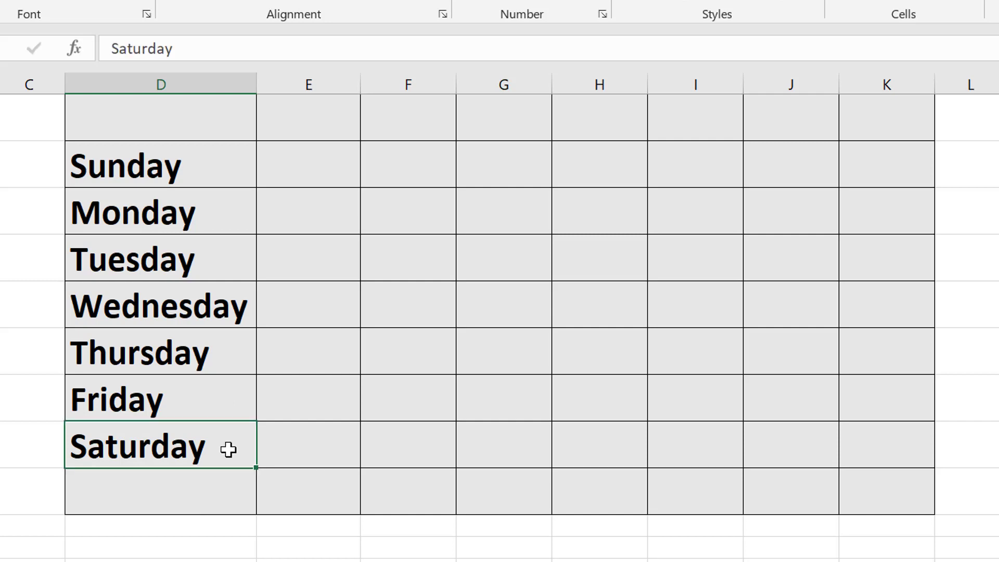
- Enter the column headings Day 0 in cell E1 and Day 1 in cell F1
{"action": "left_click", "coordinate": [307, 128]}
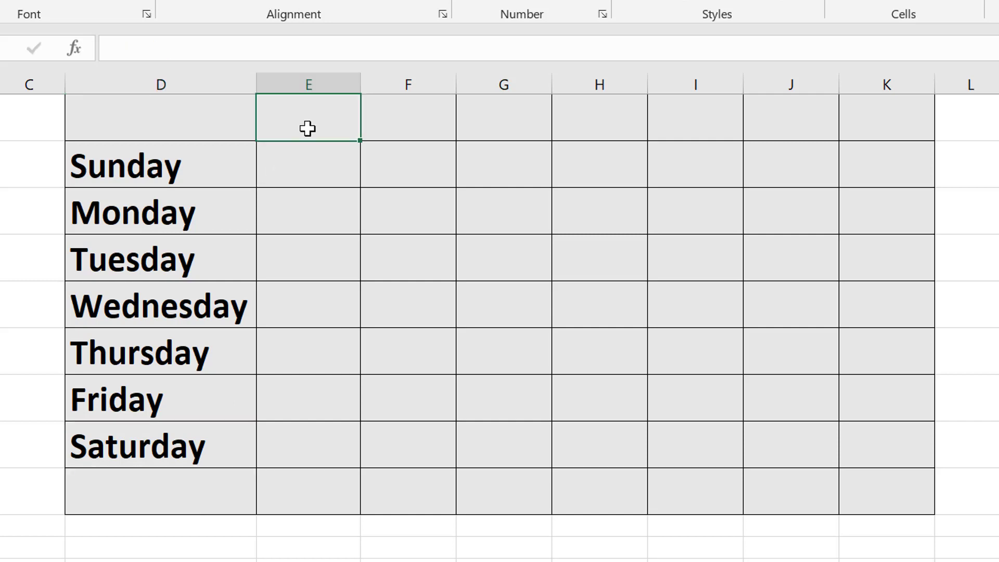
{"action": "type", "text": "Day 0"}
{"action": "left_click", "coordinate": [395, 127]}
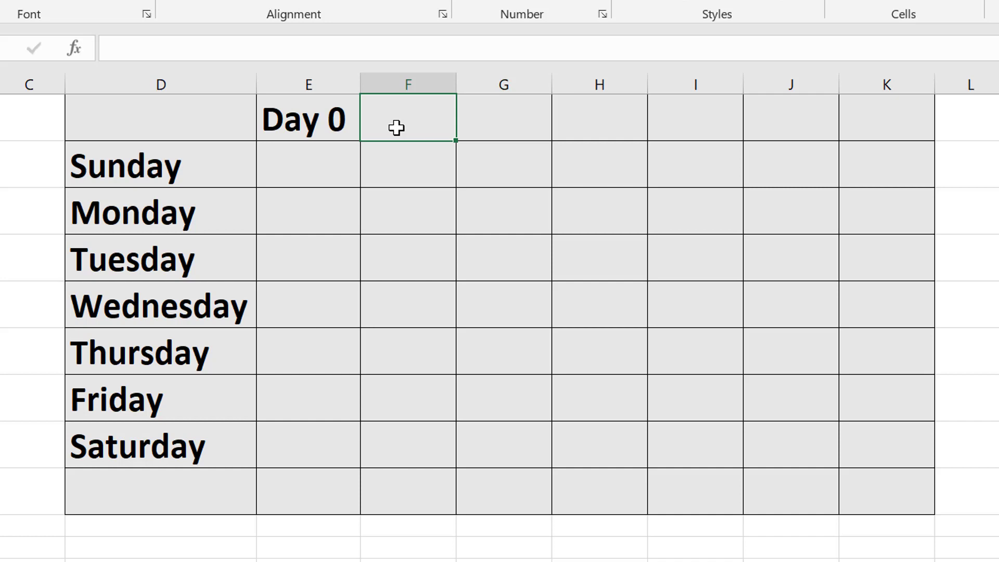
{"action": "type", "text": "Dy"}
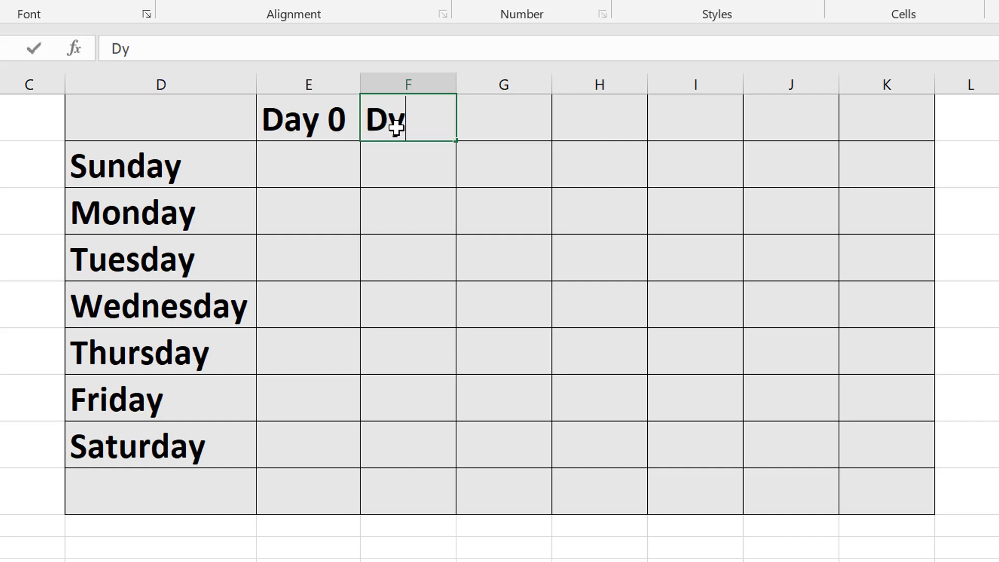
{"action": "key", "text": "BackSpace"}
{"action": "type", "text": "ay 1"}
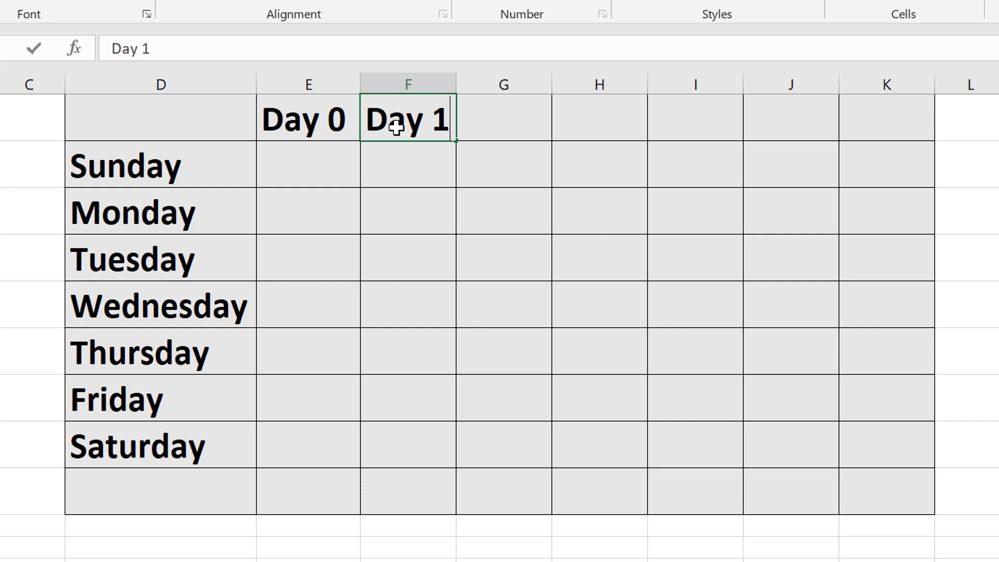
{"action": "left_click", "coordinate": [554, 125]}
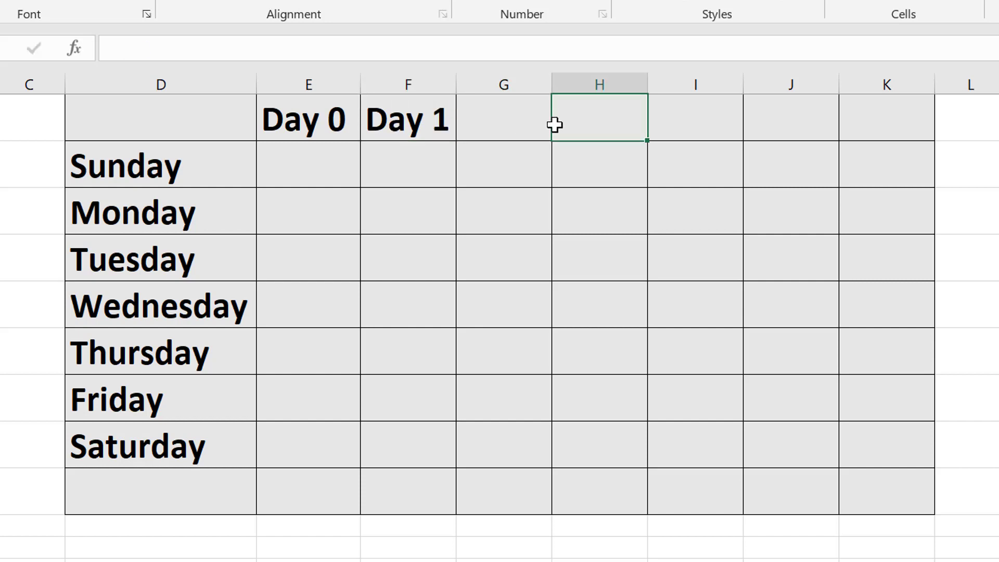
- Extend the Day 0 and Day 1 heading series across row 1 through Day 6 in K1
{"action": "left_click", "coordinate": [348, 118]}
{"action": "left_click", "coordinate": [414, 135], "text": "shift"}
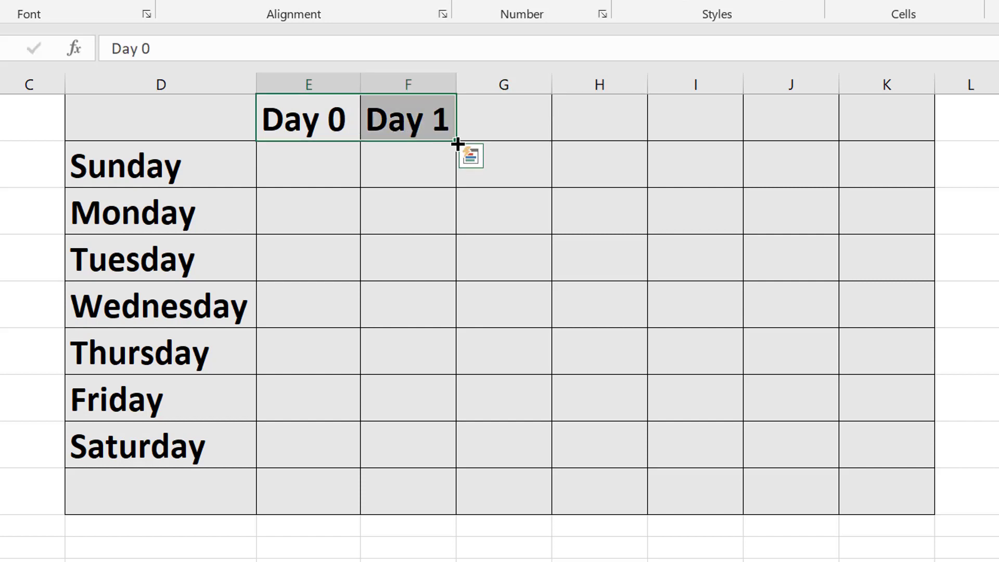
{"action": "left_click_drag", "start_coordinate": [456, 141], "coordinate": [925, 148]}
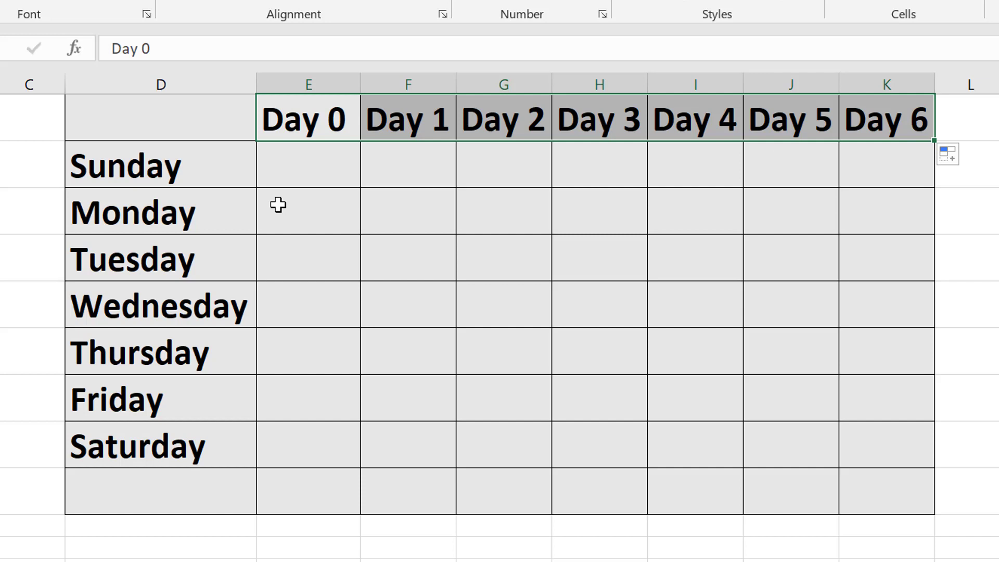
- Enter the Day 0 values 100 for Sunday, 200 for Monday, 100 for Tuesday and 50 for Wednesday
{"action": "left_click", "coordinate": [294, 169]}
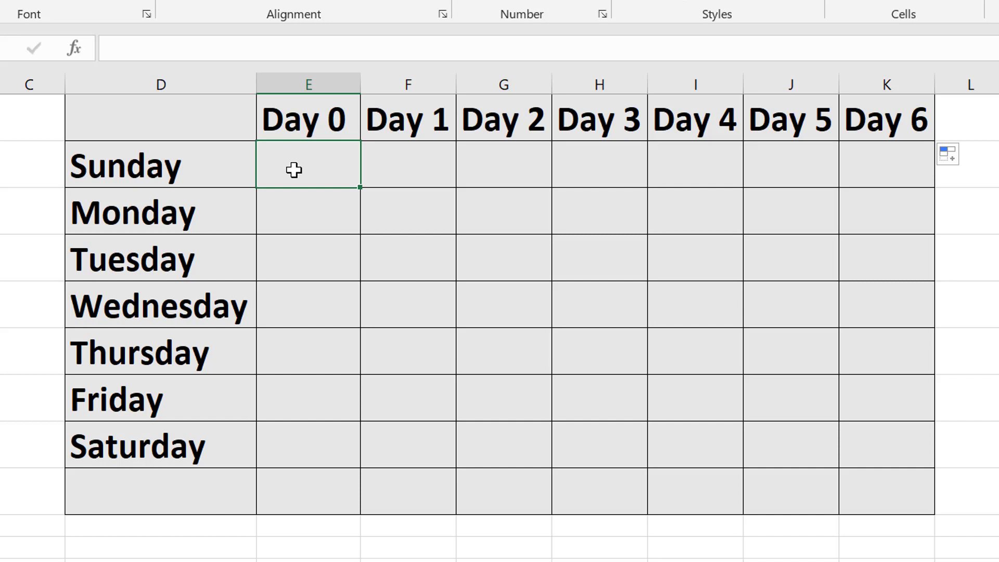
{"action": "type", "text": "100"}
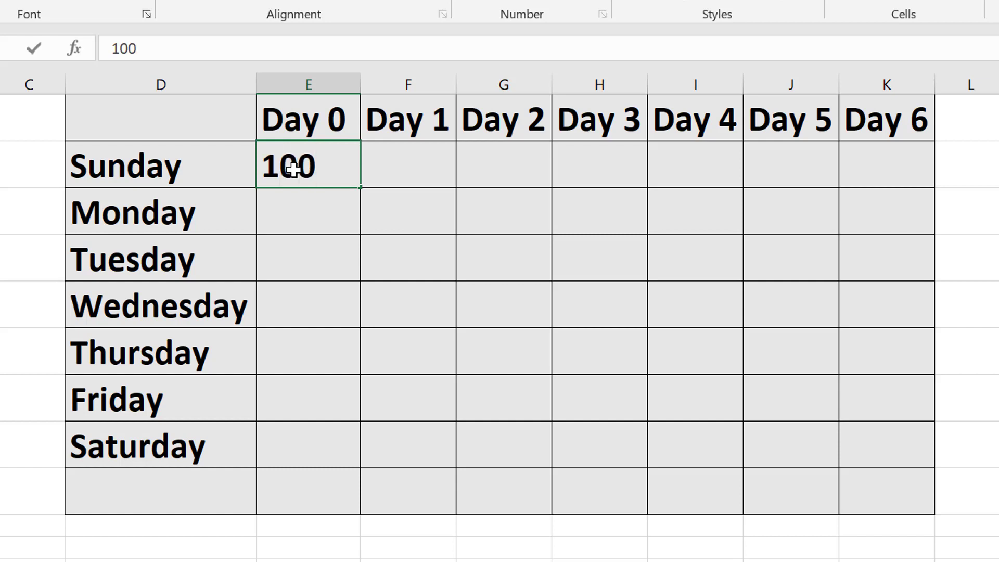
{"action": "left_click", "coordinate": [323, 211]}
{"action": "type", "text": "200"}
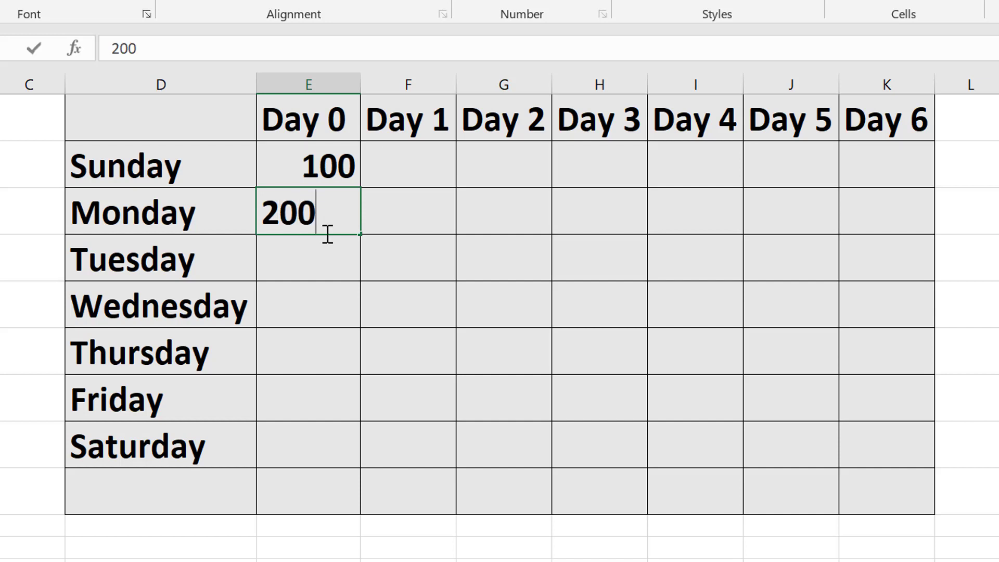
{"action": "left_click", "coordinate": [331, 264]}
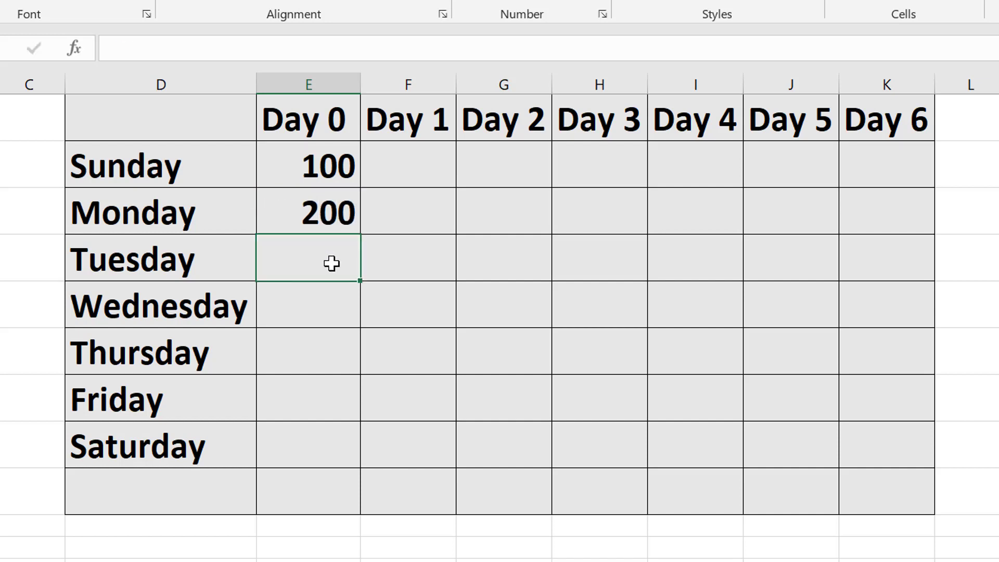
{"action": "type", "text": "100"}
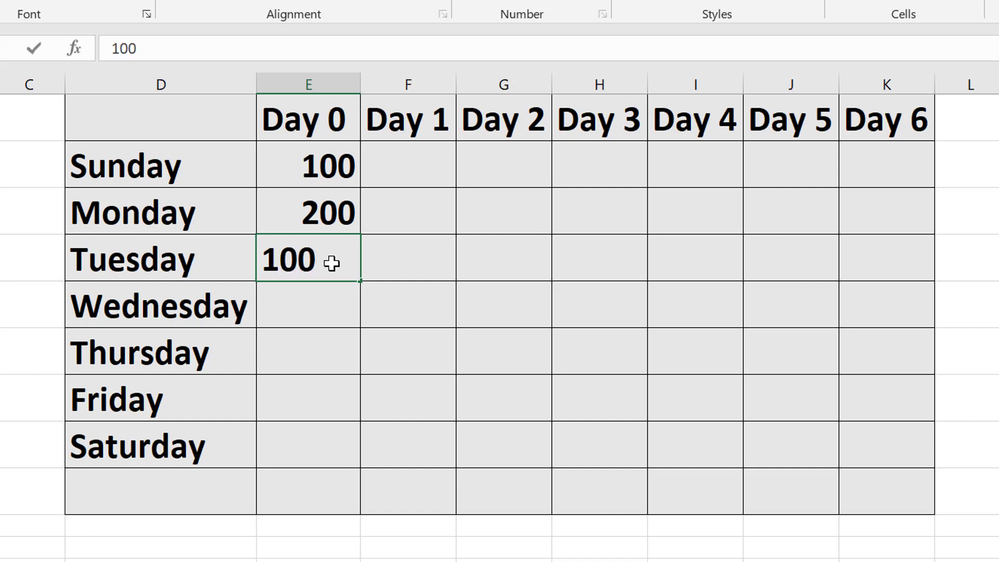
{"action": "left_click", "coordinate": [283, 306]}
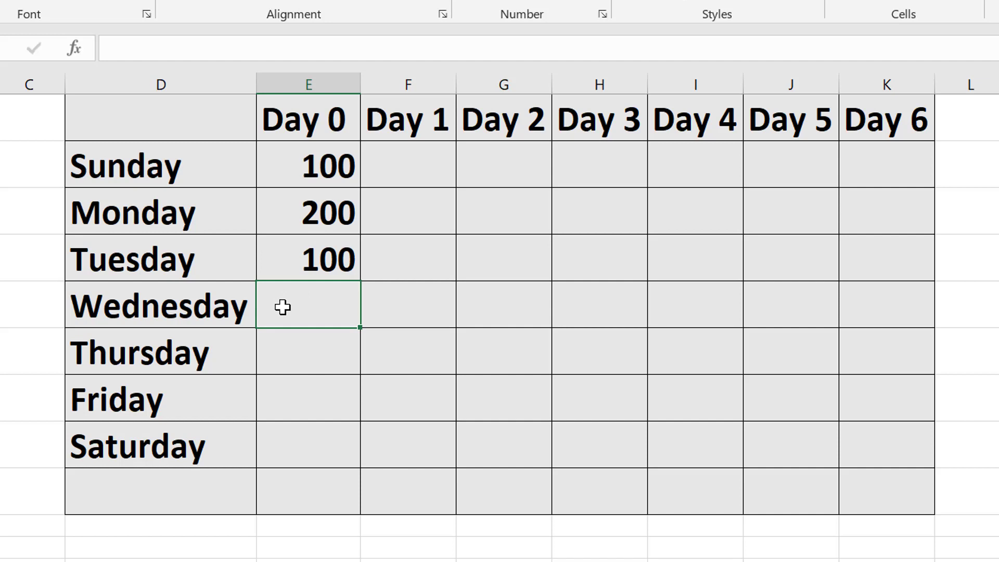
{"action": "type", "text": "50"}
- Fill in the remaining Day 0 values: 50 for Thursday, 200 for Friday and 100 for Saturday
{"action": "left_click", "coordinate": [296, 352]}
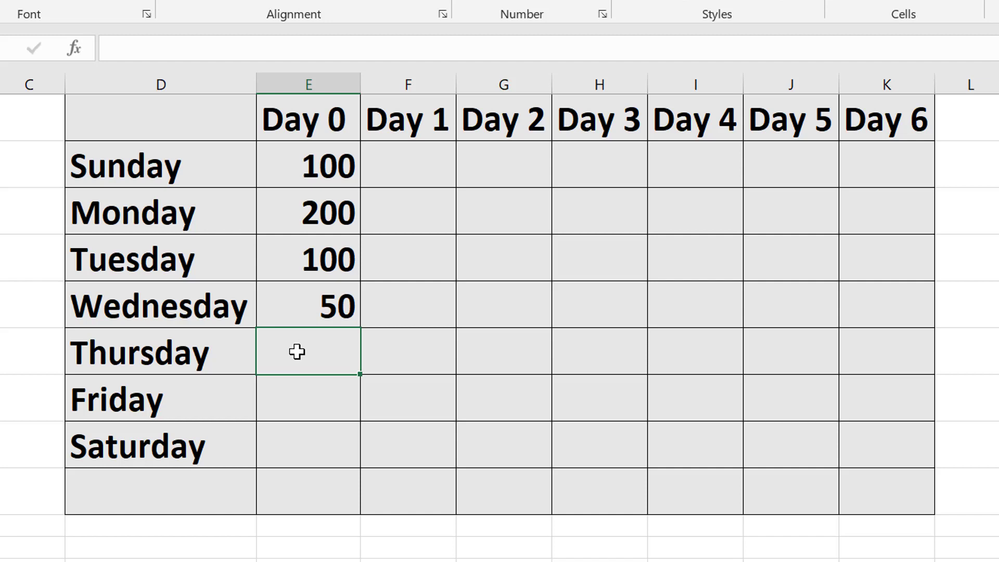
{"action": "type", "text": "50"}
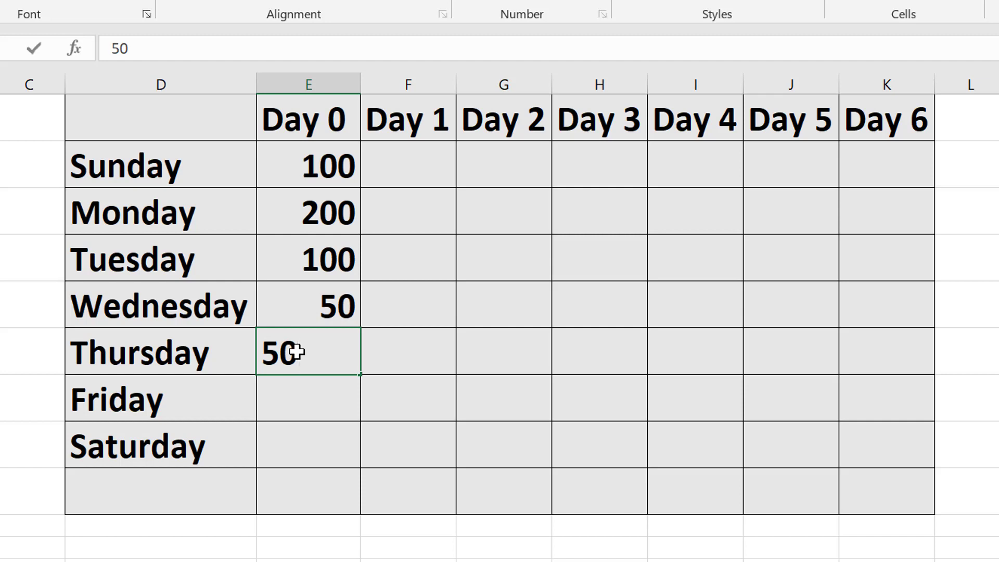
{"action": "left_click", "coordinate": [298, 398]}
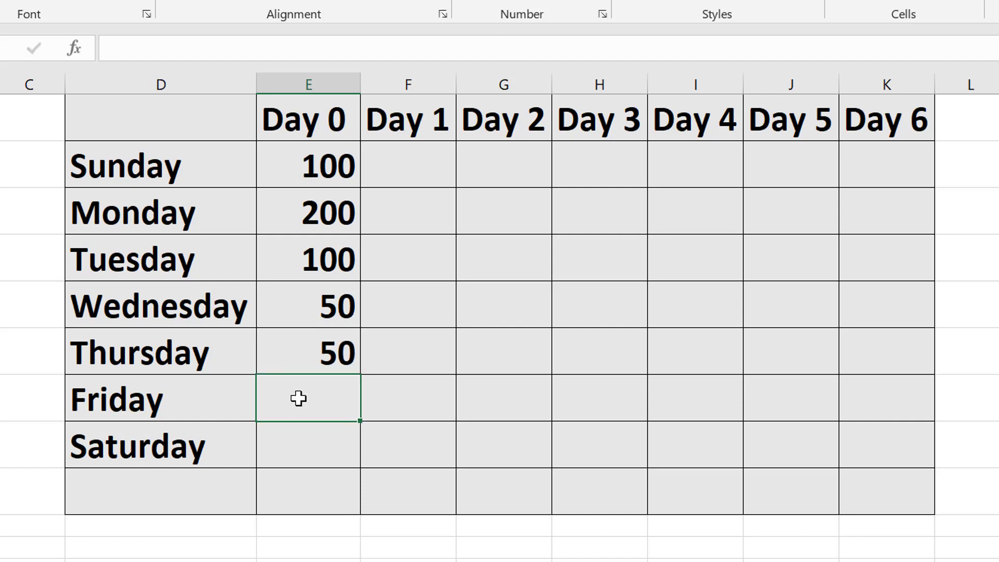
{"action": "type", "text": "2"}
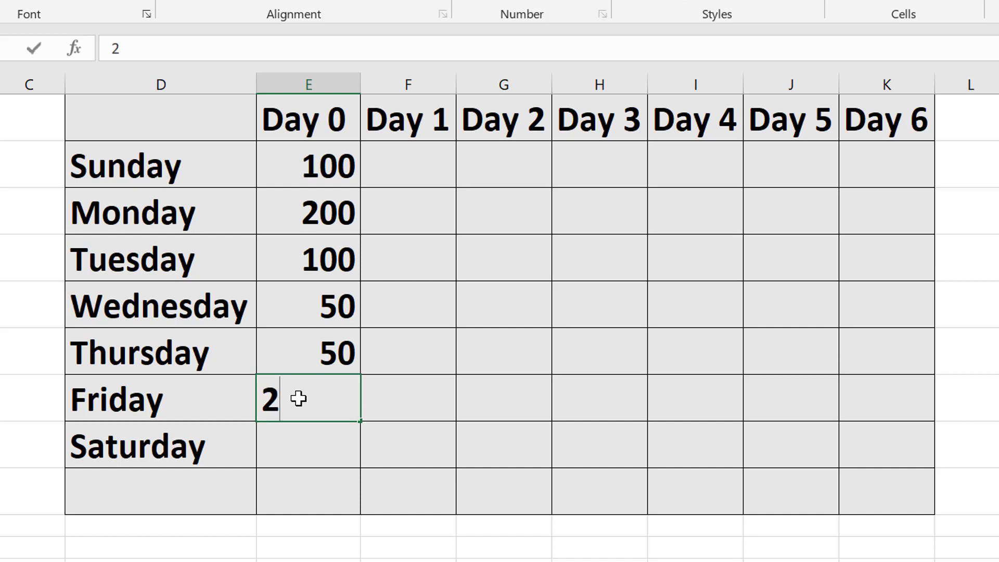
{"action": "type", "text": "00"}
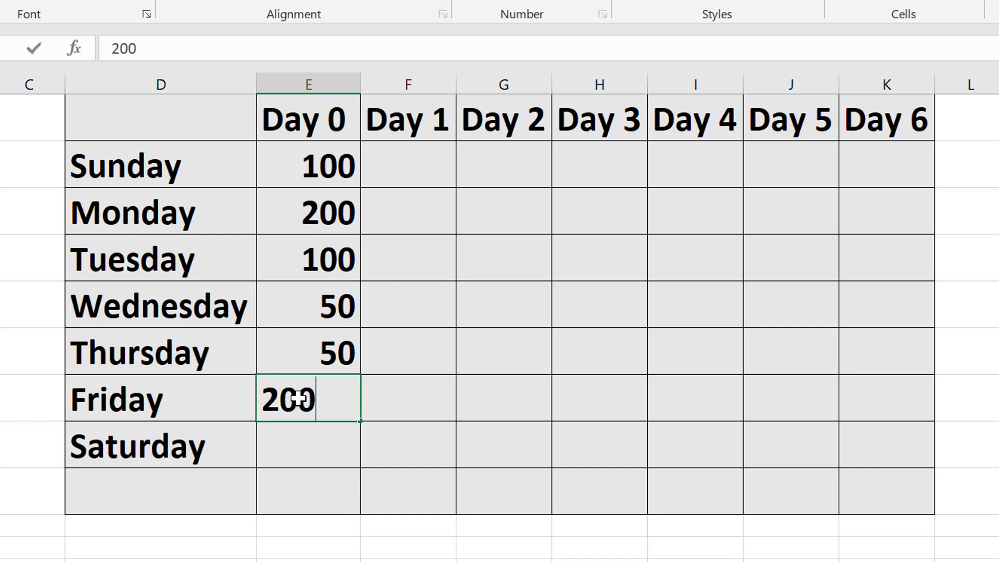
{"action": "left_click", "coordinate": [289, 448]}
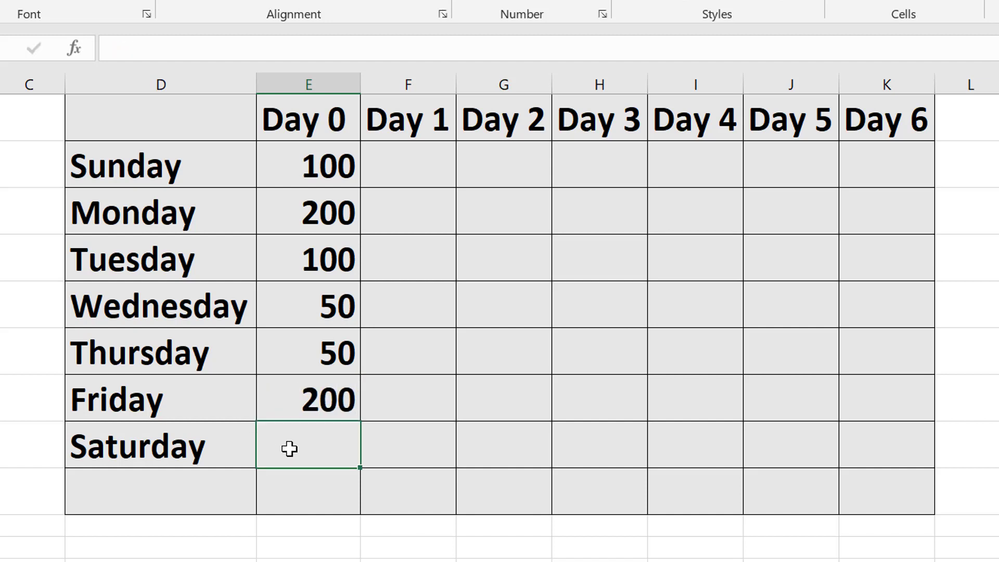
{"action": "type", "text": "100"}
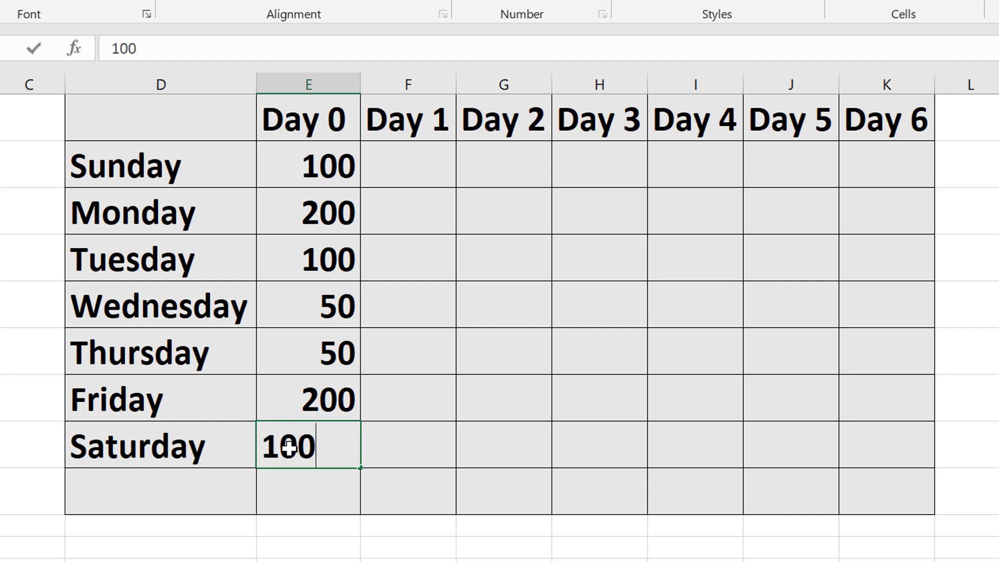
{"action": "left_click", "coordinate": [579, 469]}
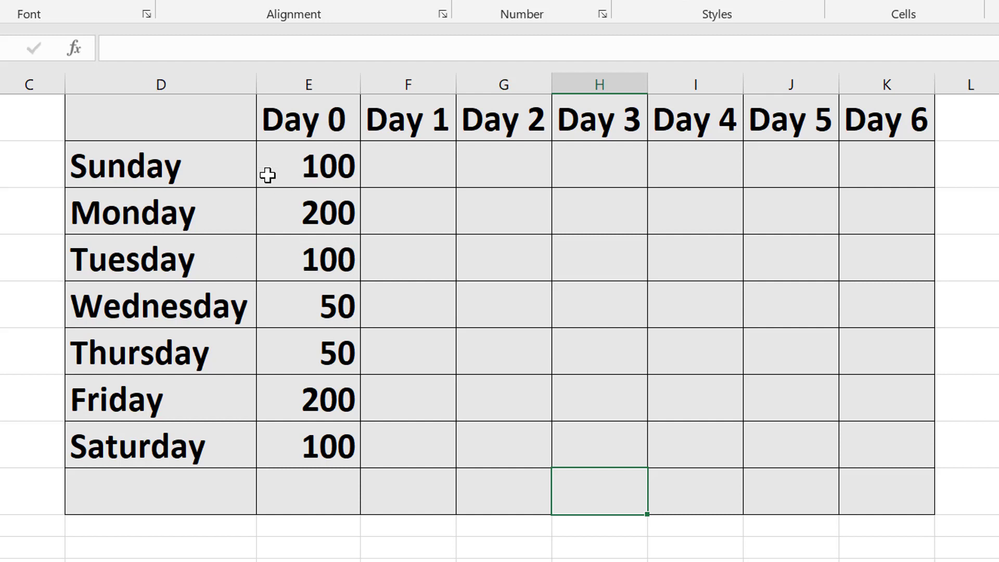
- Enter the Day 1 values 40 for Sunday in F2 and 70 for Monday in F3
{"action": "left_click", "coordinate": [214, 160]}
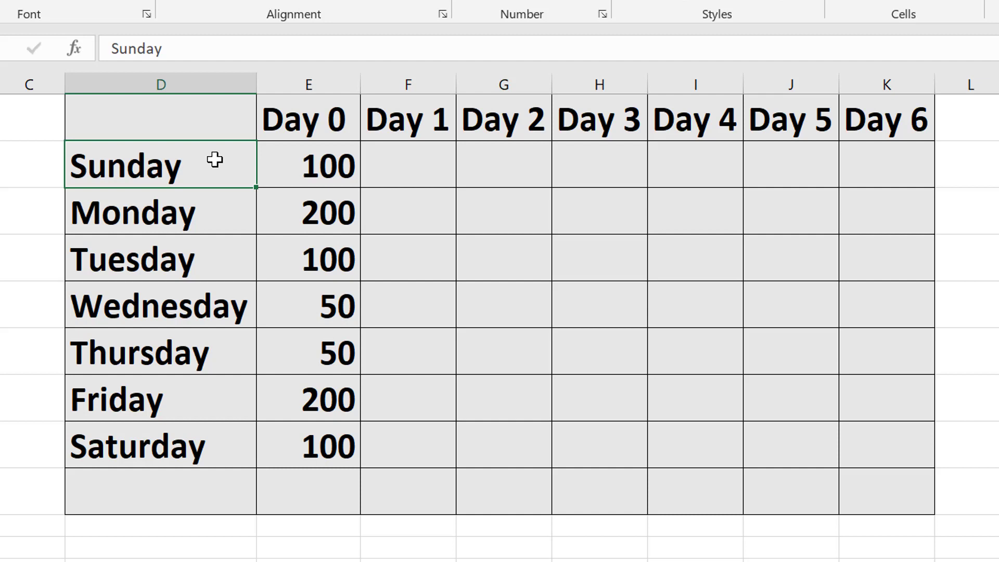
{"action": "left_click", "coordinate": [311, 167]}
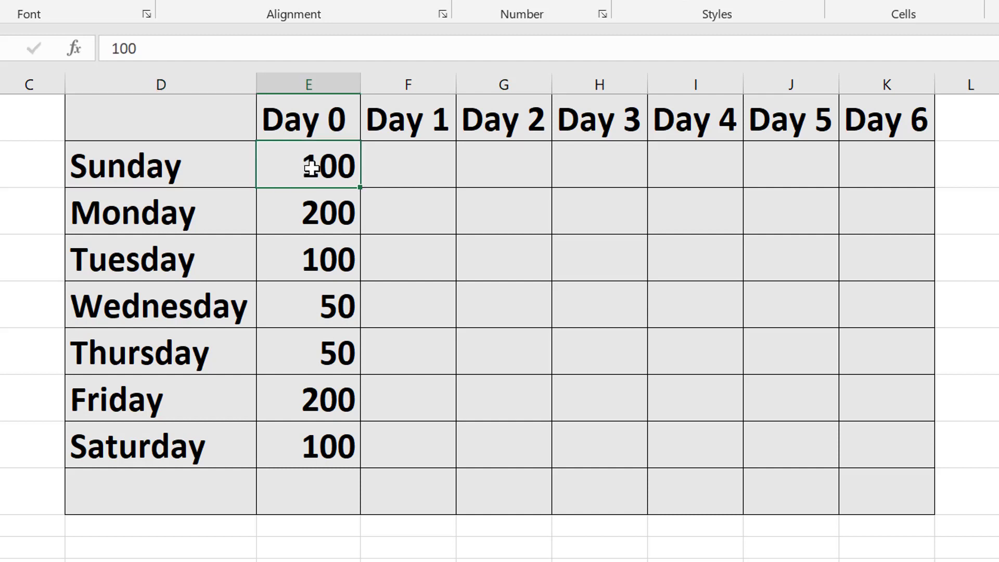
{"action": "left_click", "coordinate": [432, 168]}
{"action": "type", "text": "40"}
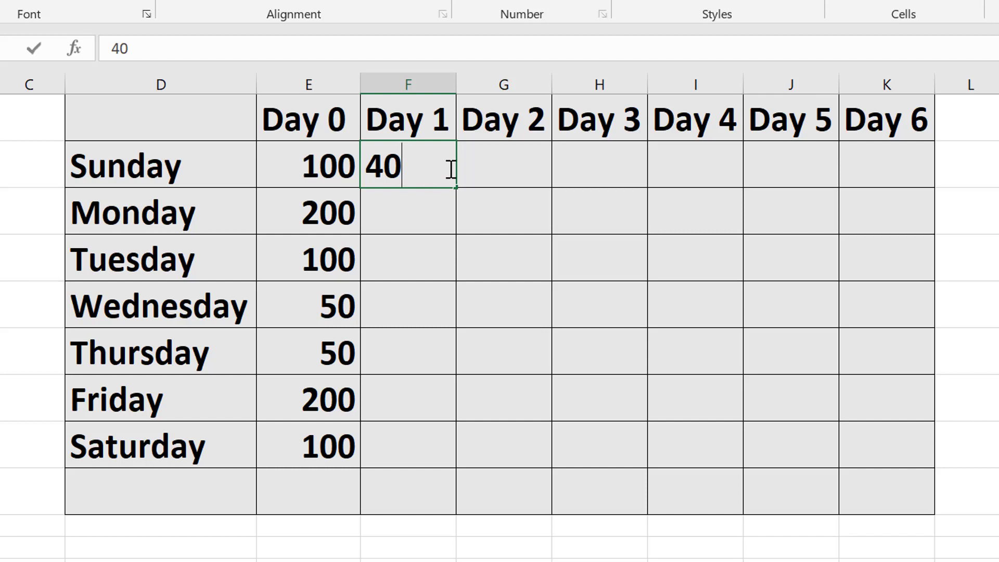
{"action": "left_click", "coordinate": [507, 169]}
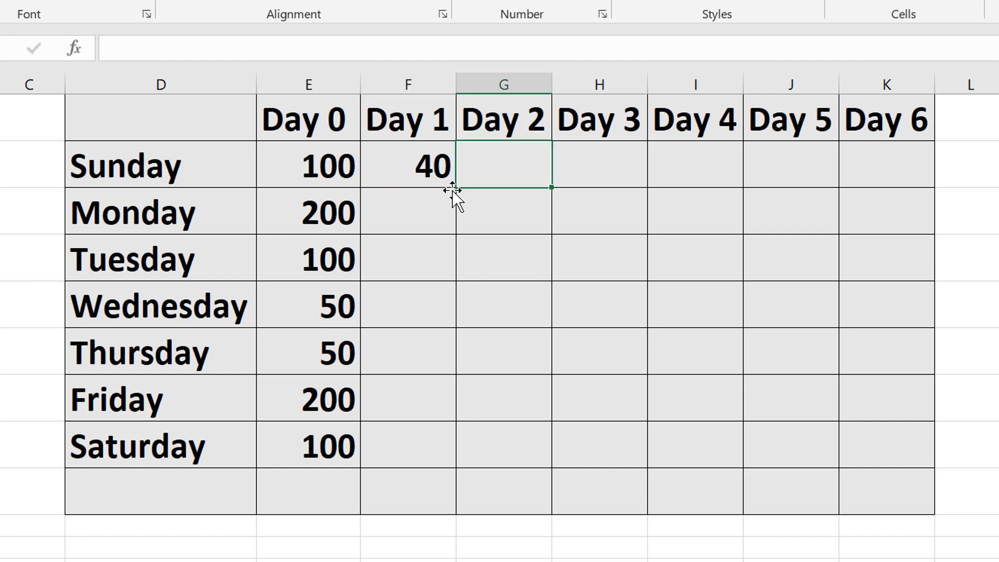
{"action": "left_click", "coordinate": [421, 209]}
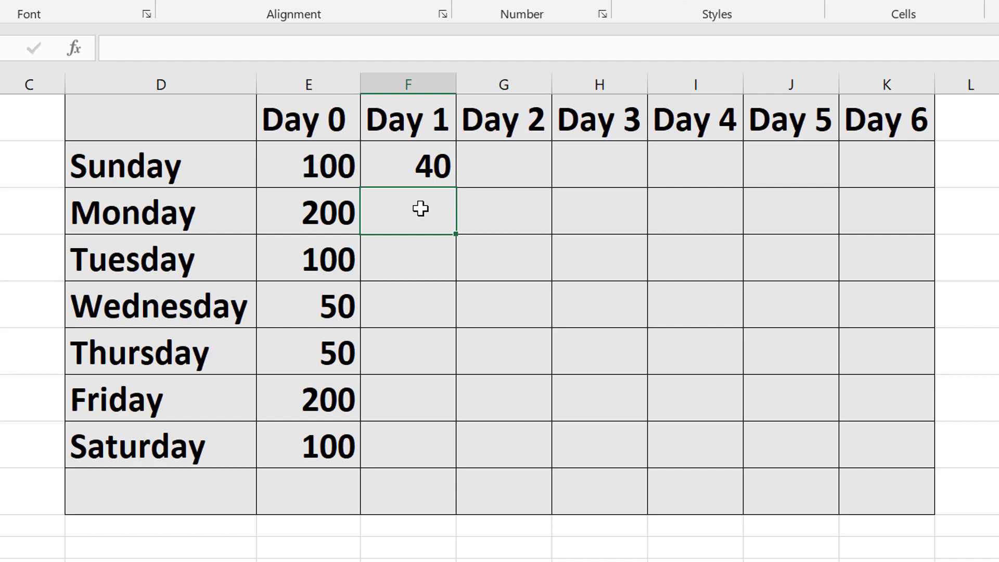
{"action": "type", "text": "70"}
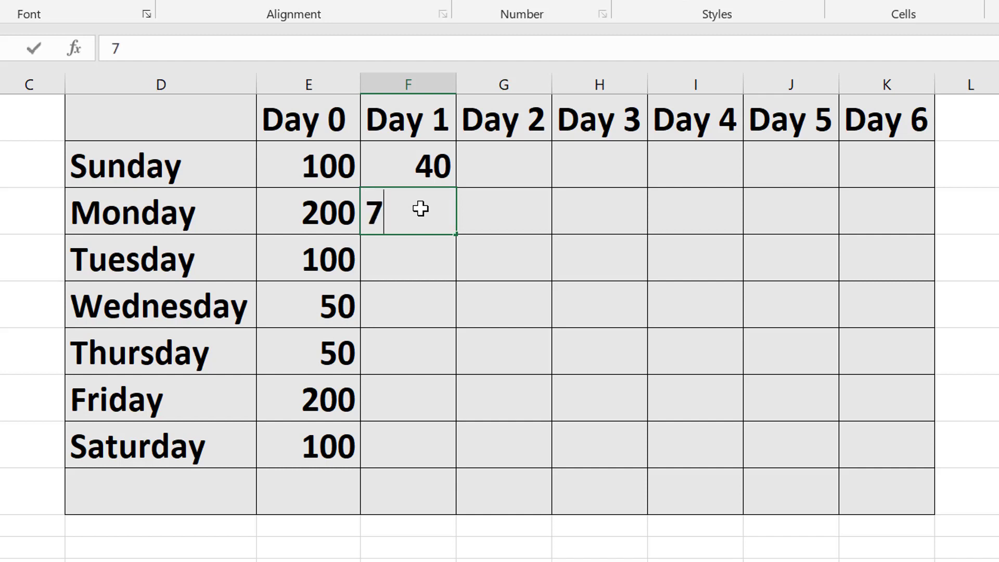
- Set the Day 1 value for Tuesday in F4 to 20
{"action": "left_click", "coordinate": [349, 254]}
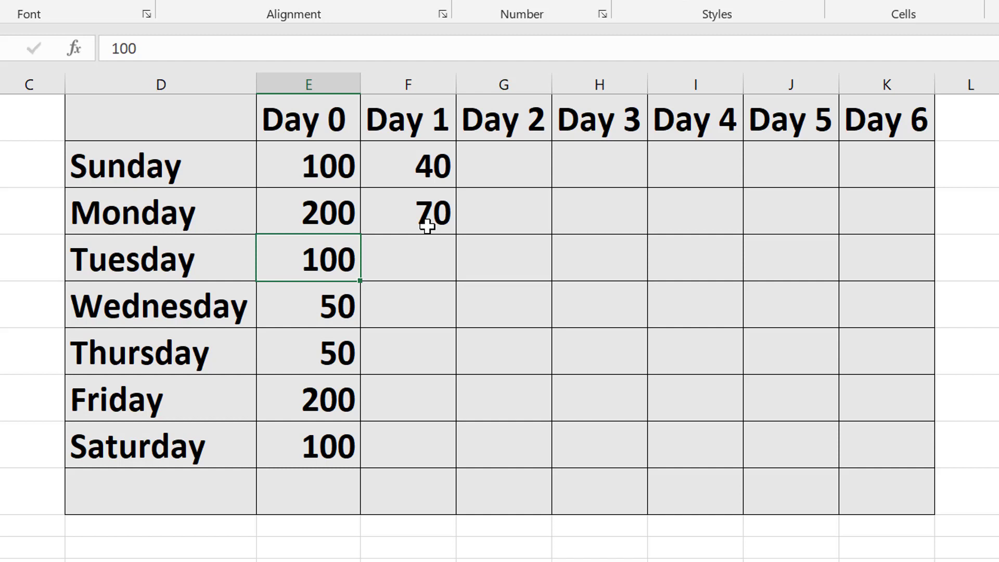
{"action": "left_click", "coordinate": [404, 274]}
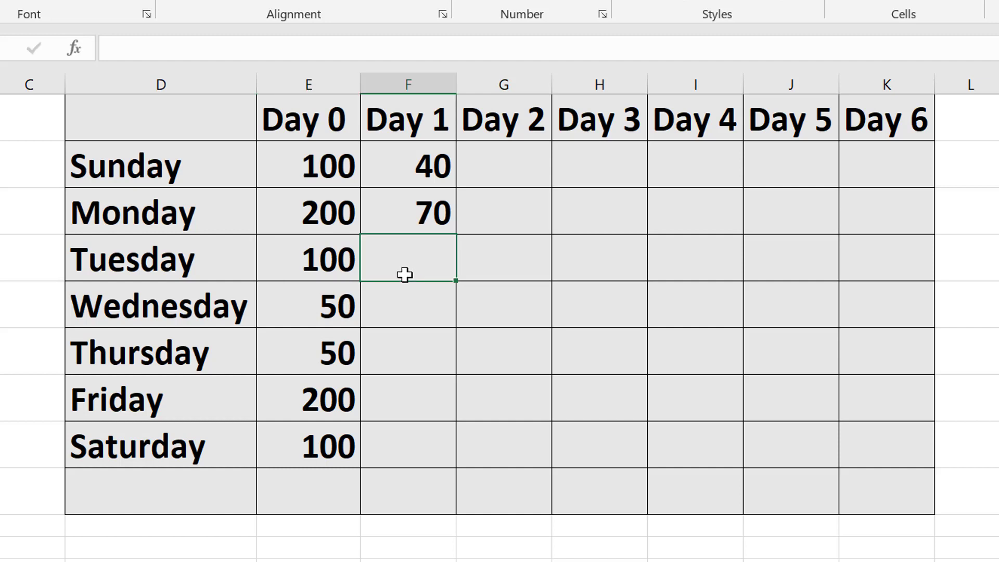
{"action": "left_click", "coordinate": [332, 259]}
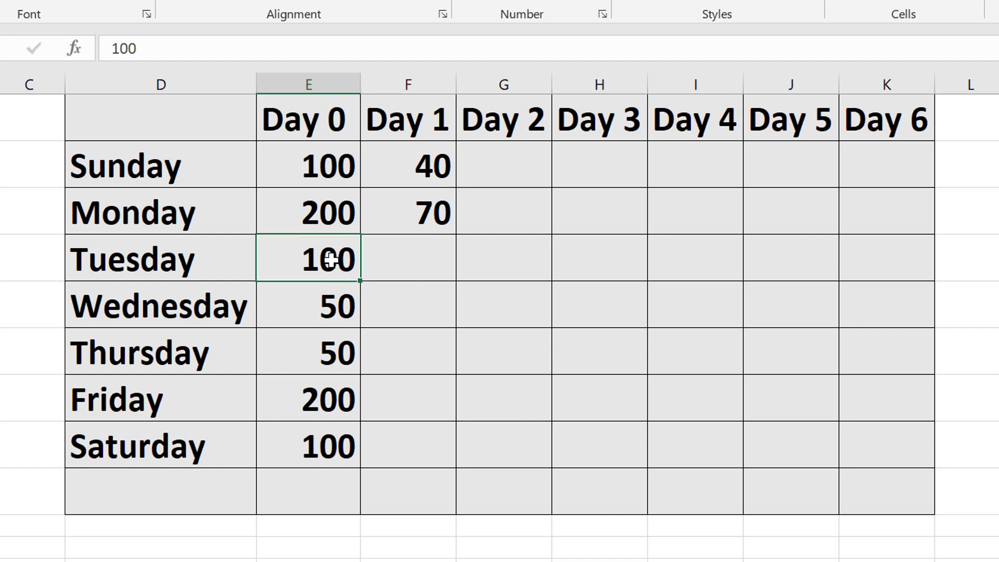
{"action": "left_click", "coordinate": [441, 264]}
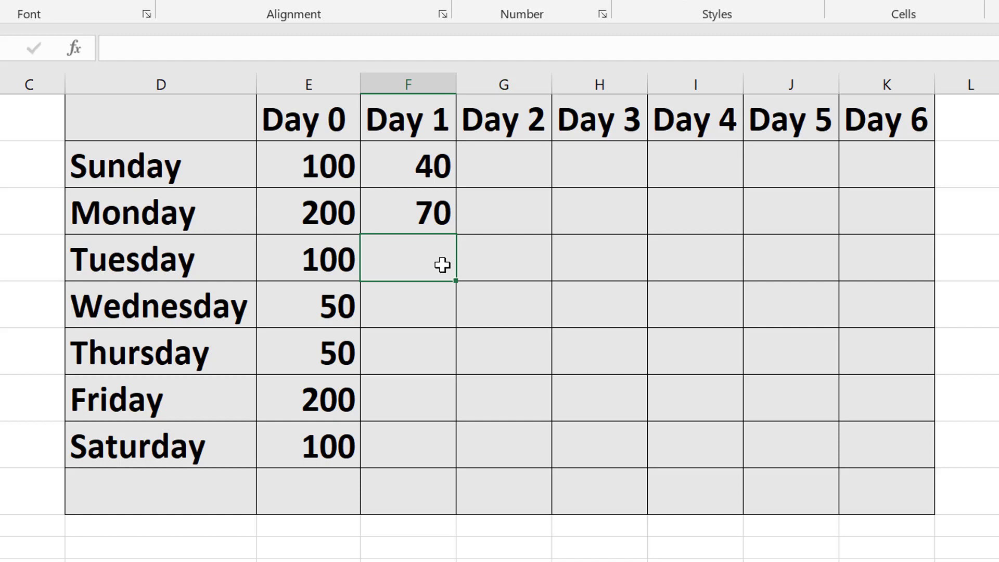
{"action": "type", "text": "10"}
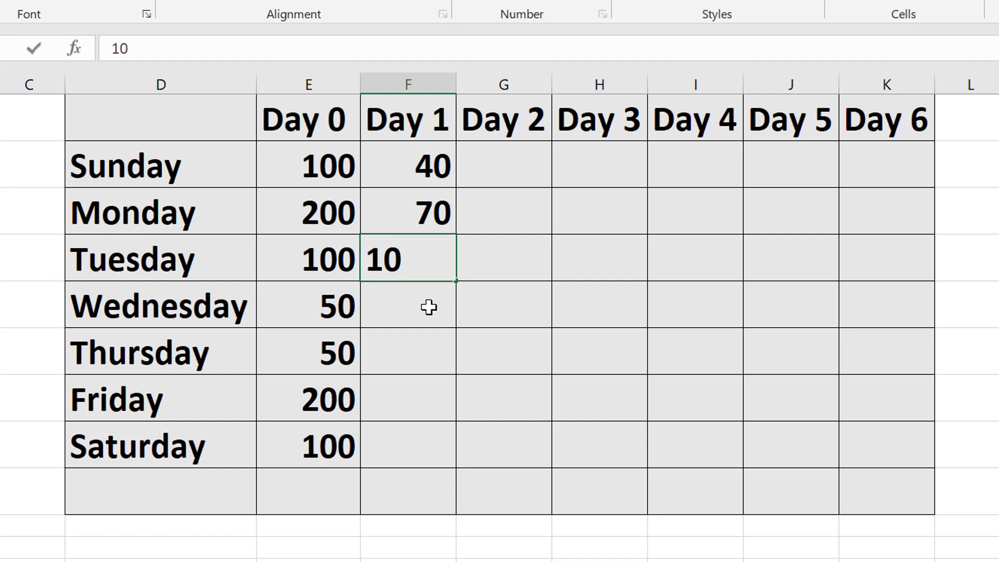
{"action": "left_click", "coordinate": [384, 262]}
{"action": "key", "text": "BackSpace"}
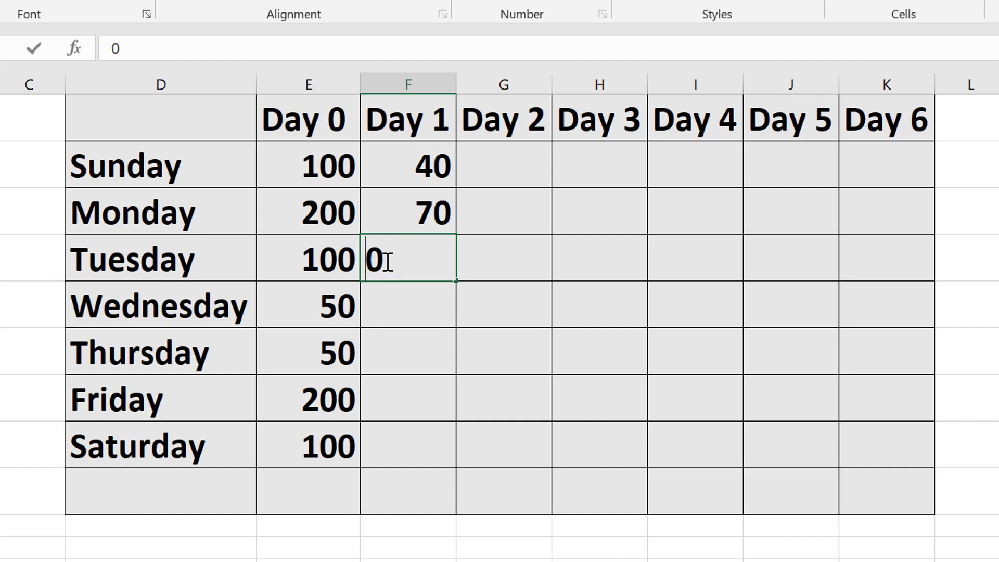
{"action": "type", "text": "2"}
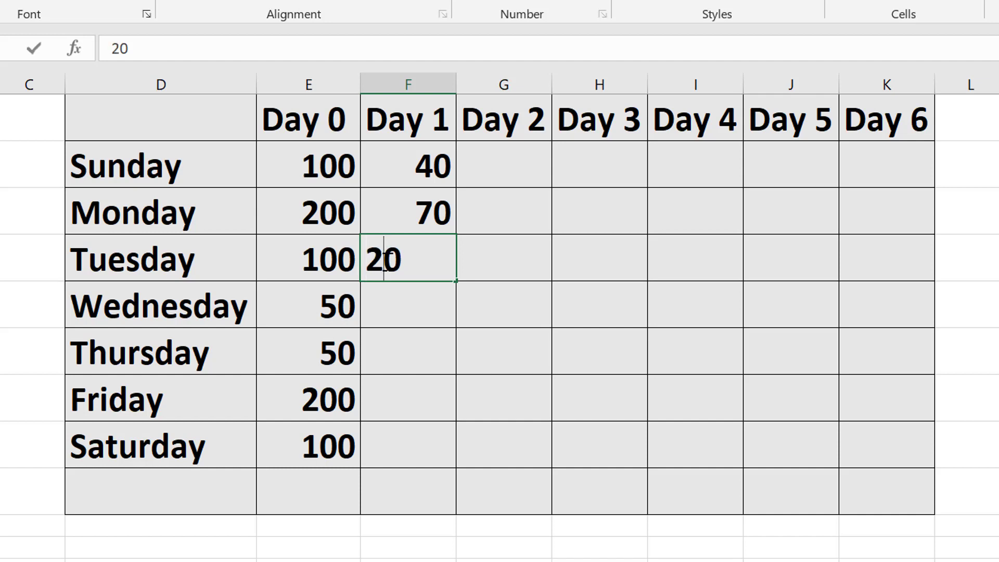
- Enter the Day 1 values 10 for Wednesday, 20 for Thursday and 120 for Friday
{"action": "left_click", "coordinate": [406, 302]}
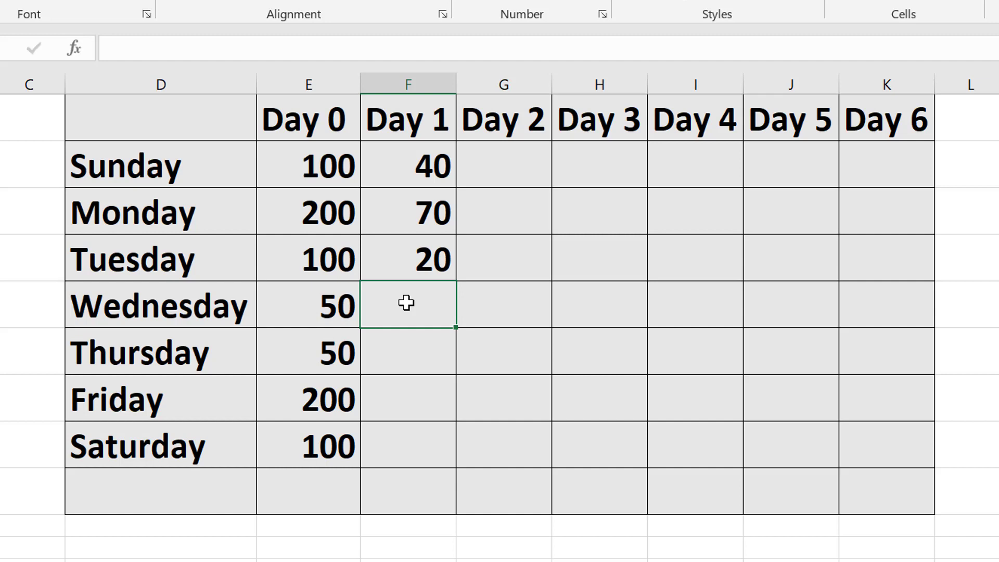
{"action": "type", "text": "10"}
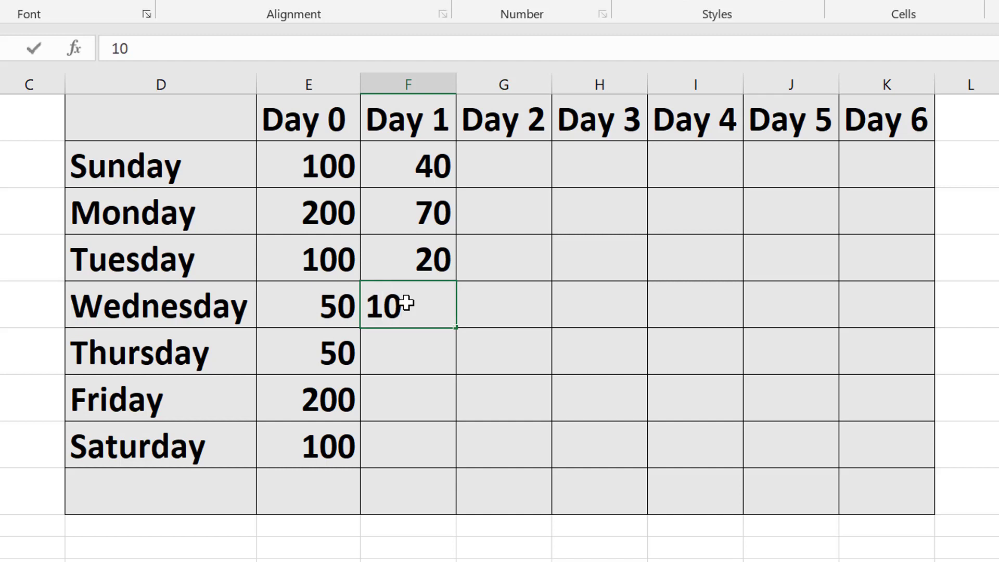
{"action": "left_click", "coordinate": [412, 346]}
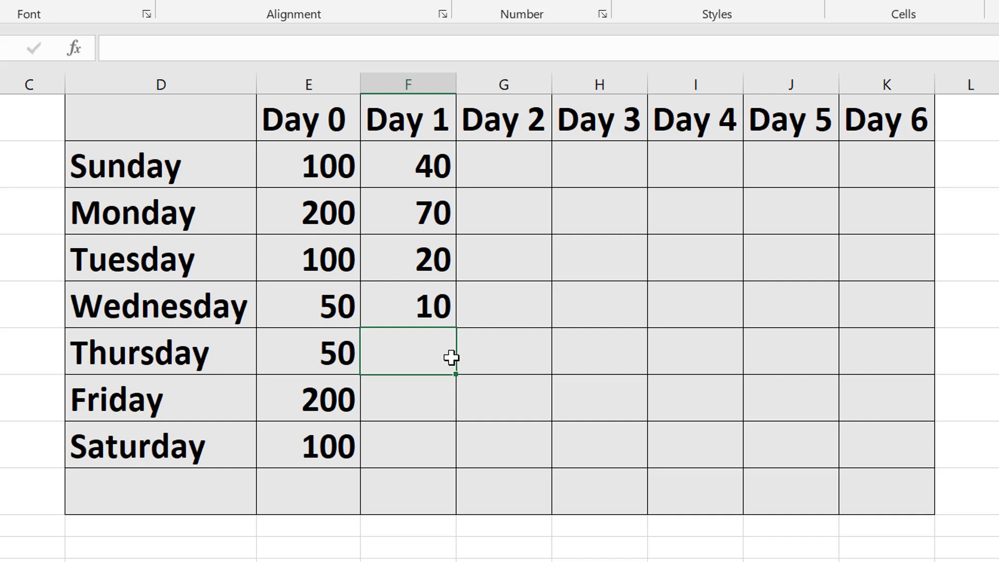
{"action": "type", "text": "20"}
{"action": "left_click", "coordinate": [382, 410]}
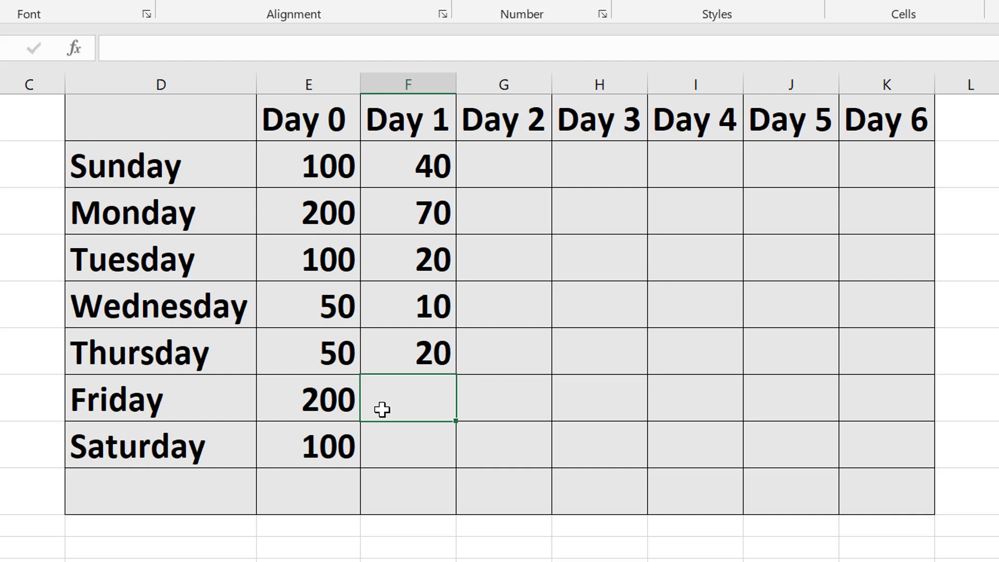
{"action": "type", "text": "120"}
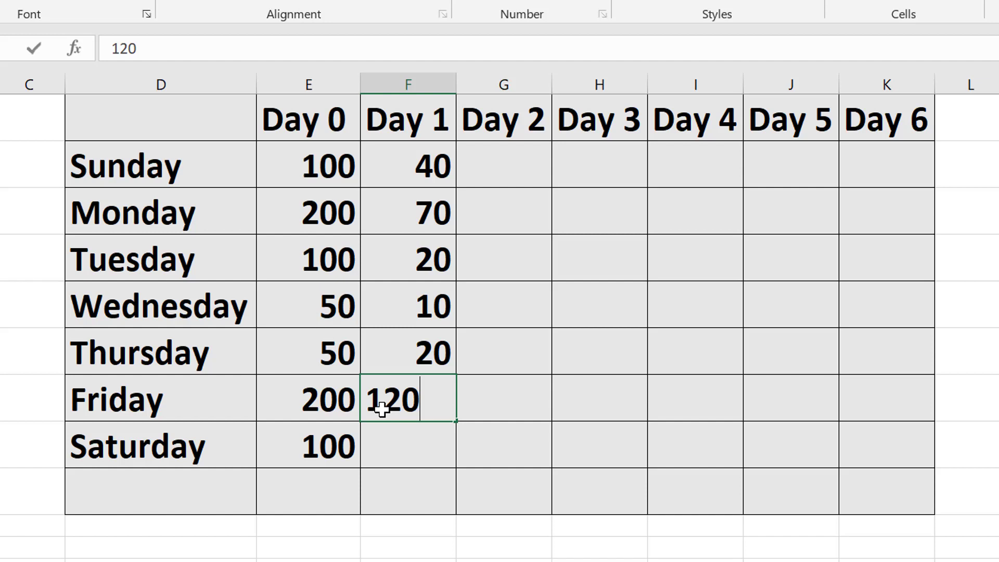
{"action": "left_click", "coordinate": [311, 400]}
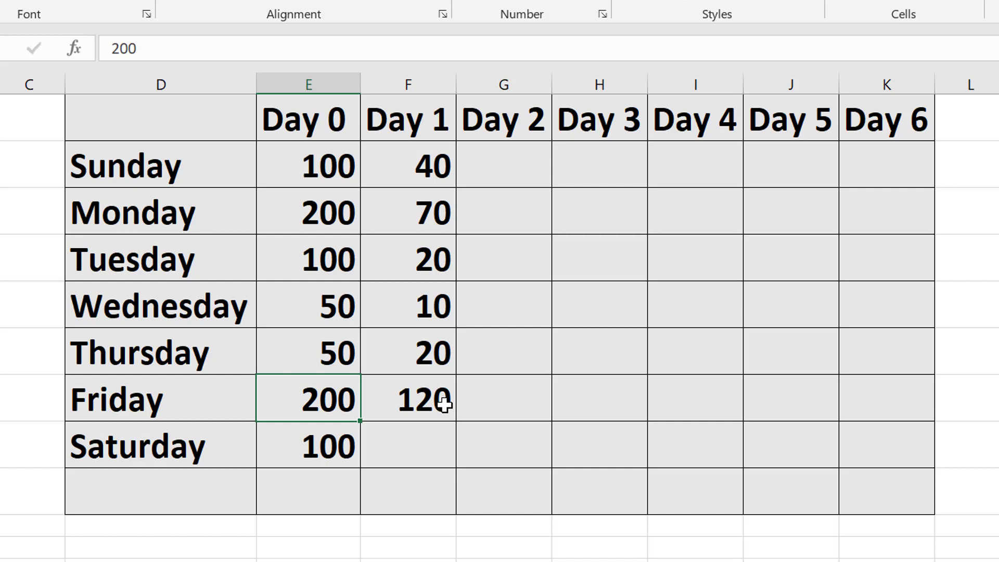
- Mark Saturday's Day 1 cell as unavailable with an X
{"action": "left_click", "coordinate": [311, 449]}
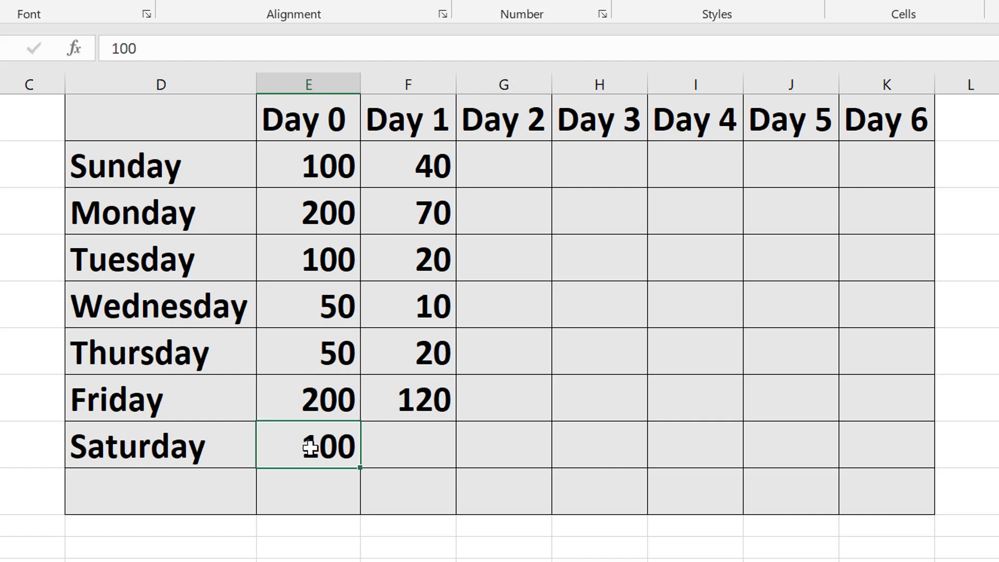
{"action": "left_click", "coordinate": [441, 451]}
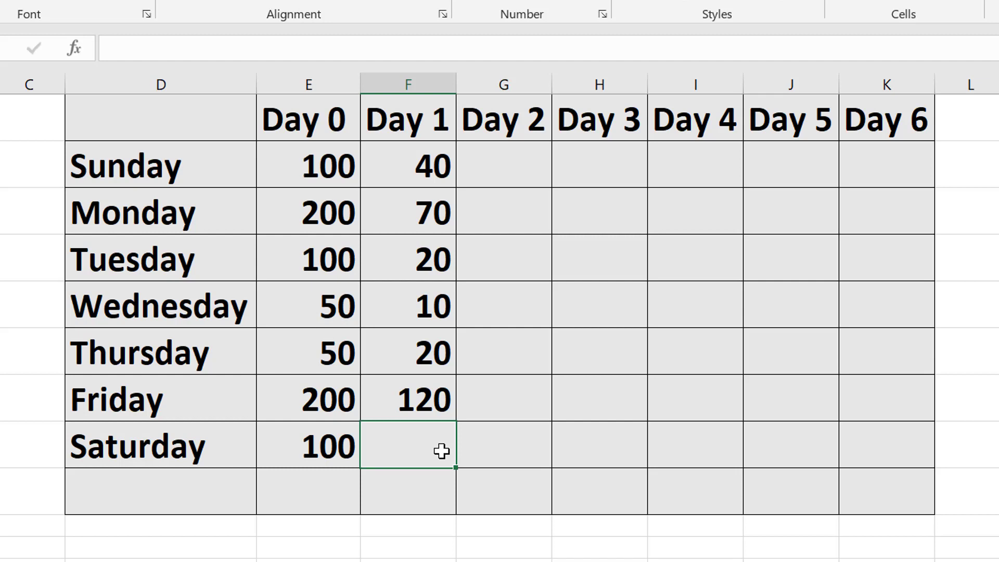
{"action": "left_click", "coordinate": [333, 454]}
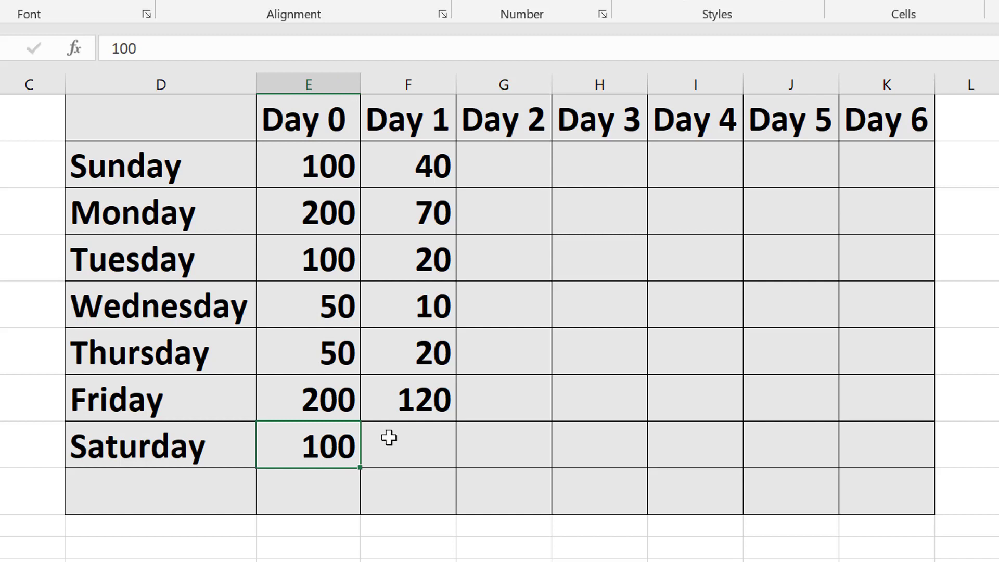
{"action": "left_click", "coordinate": [438, 451]}
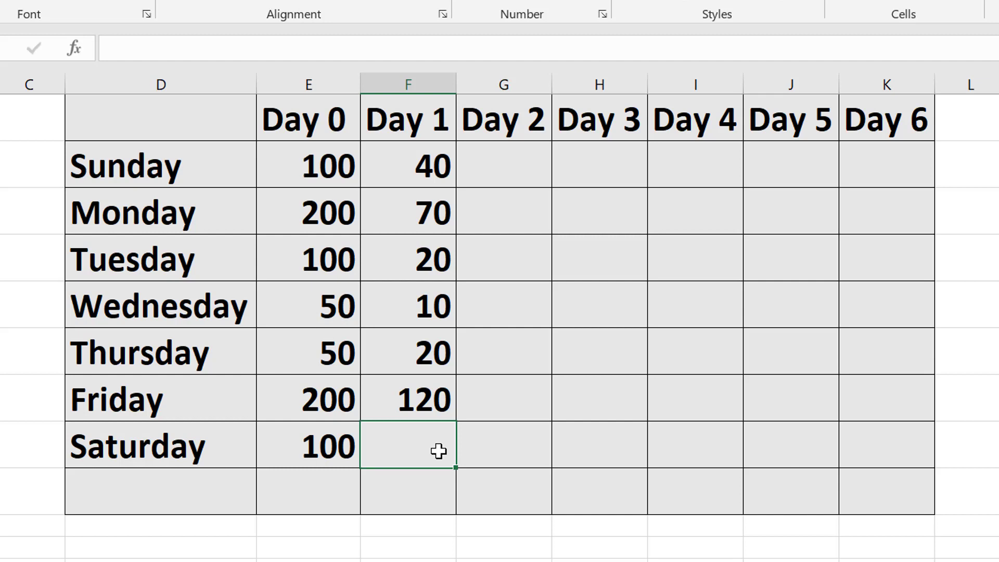
{"action": "type", "text": "X"}
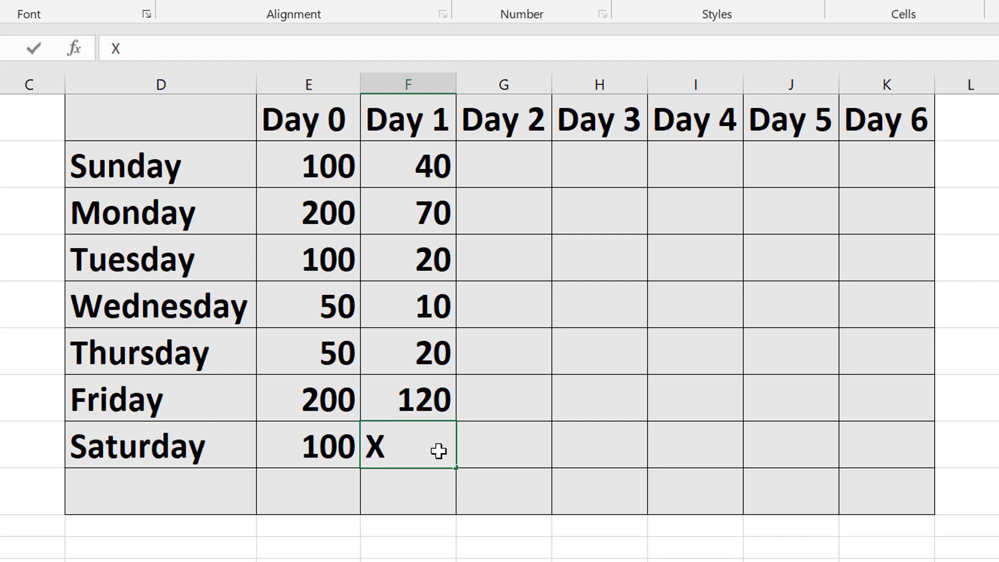
{"action": "left_click", "coordinate": [518, 448]}
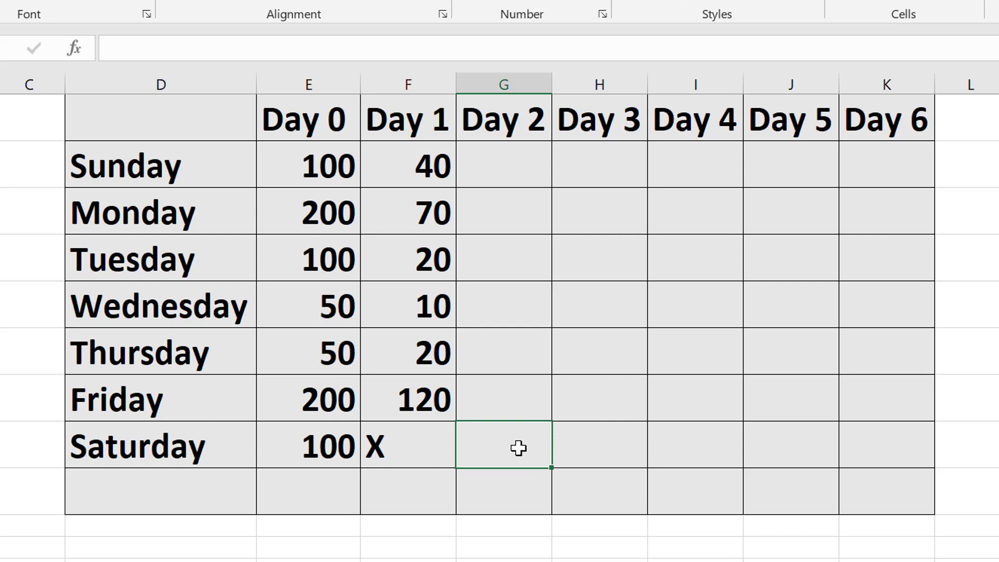
{"action": "left_click", "coordinate": [414, 451]}
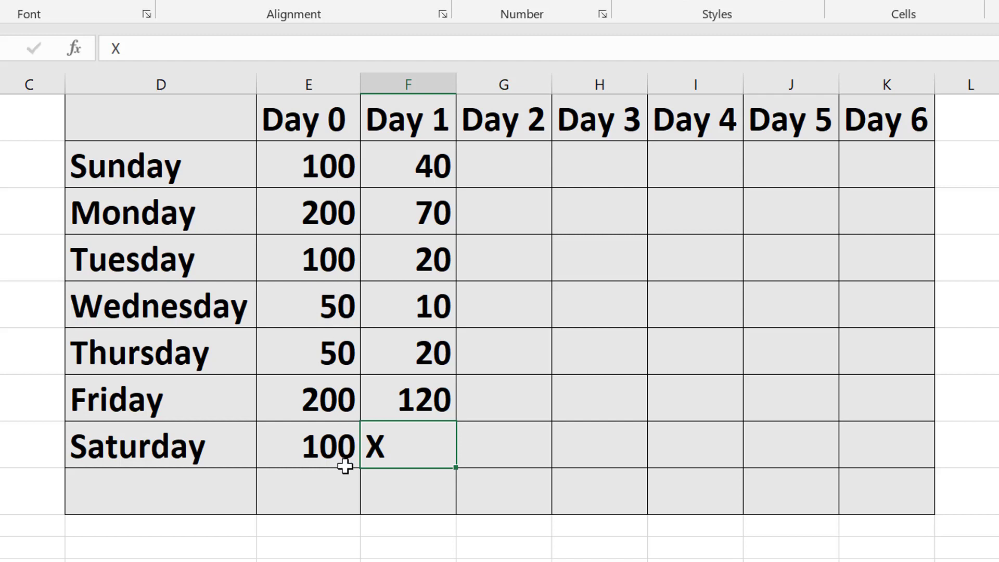
- Enter the Day 2 values 20 for Sunday, 25 for Monday and 10 for Tuesday
{"action": "left_click", "coordinate": [512, 174]}
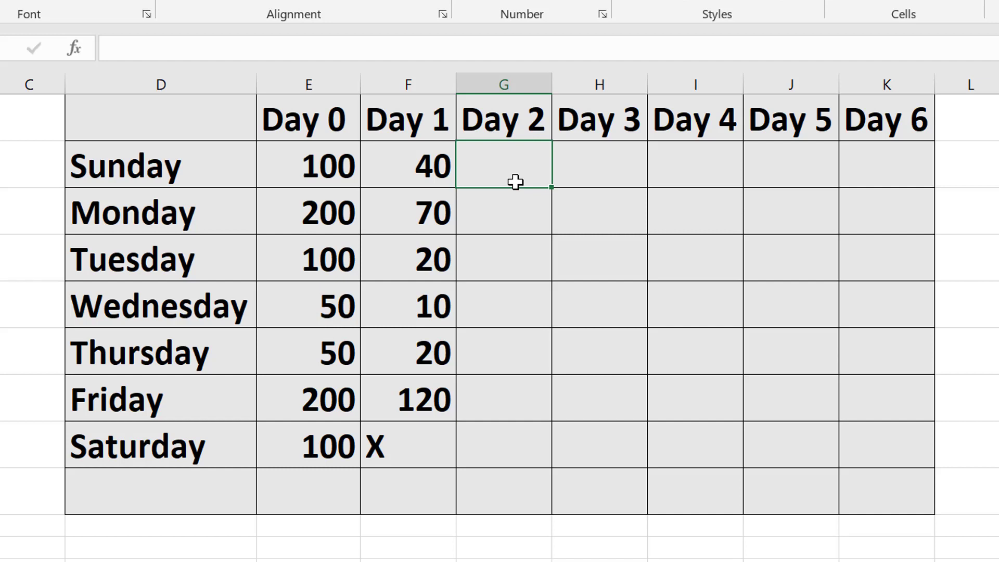
{"action": "type", "text": "20"}
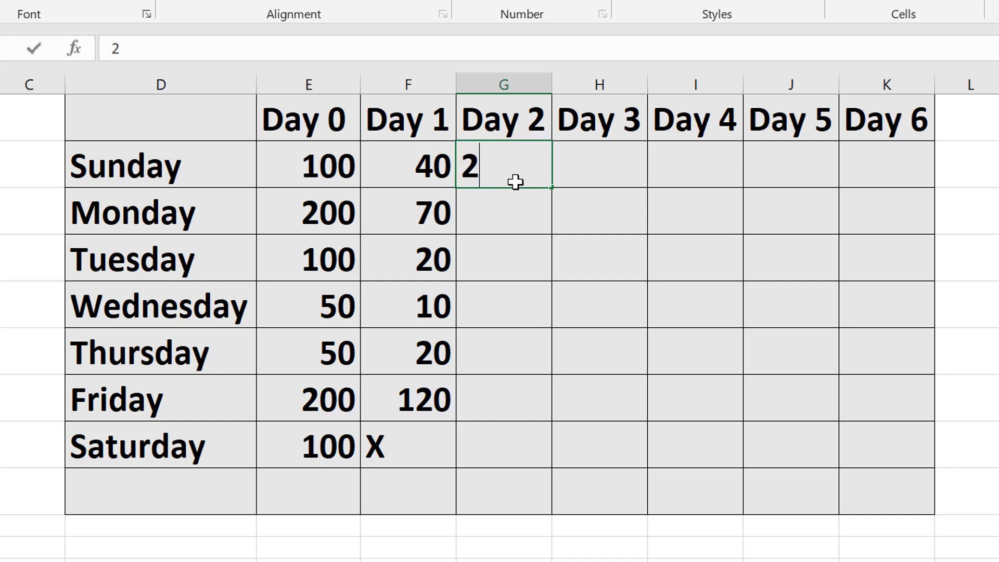
{"action": "left_click", "coordinate": [508, 218]}
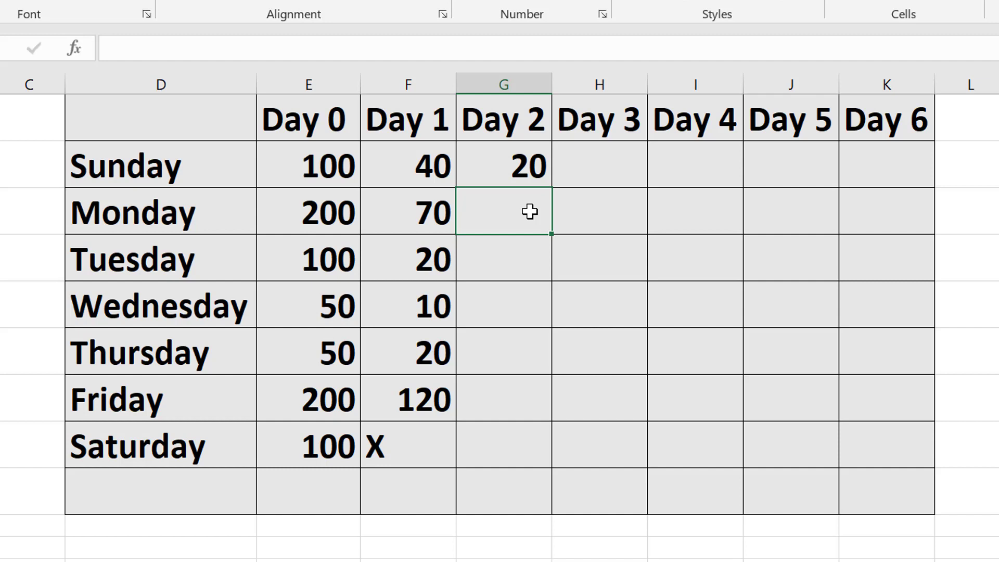
{"action": "type", "text": "25"}
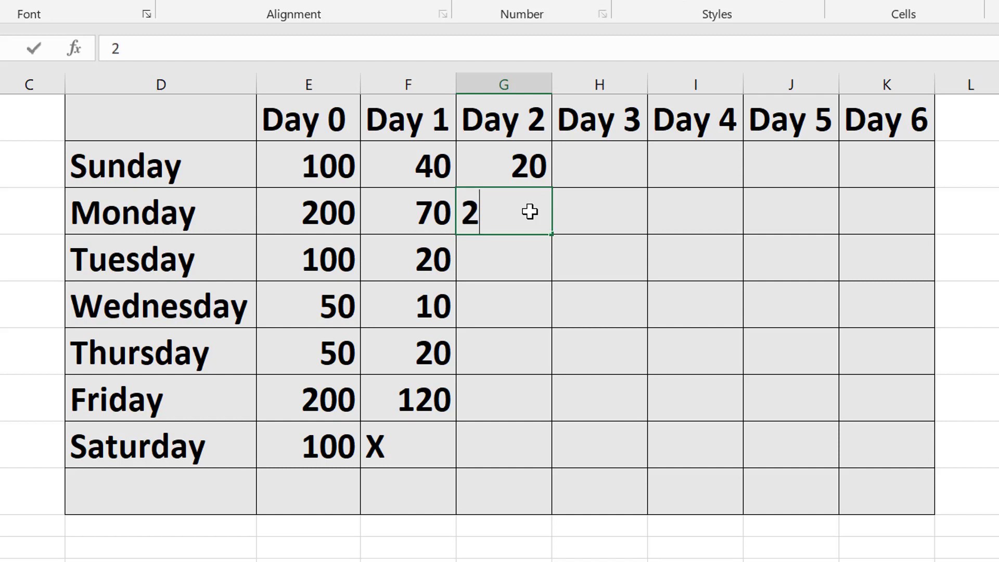
{"action": "left_click", "coordinate": [521, 271]}
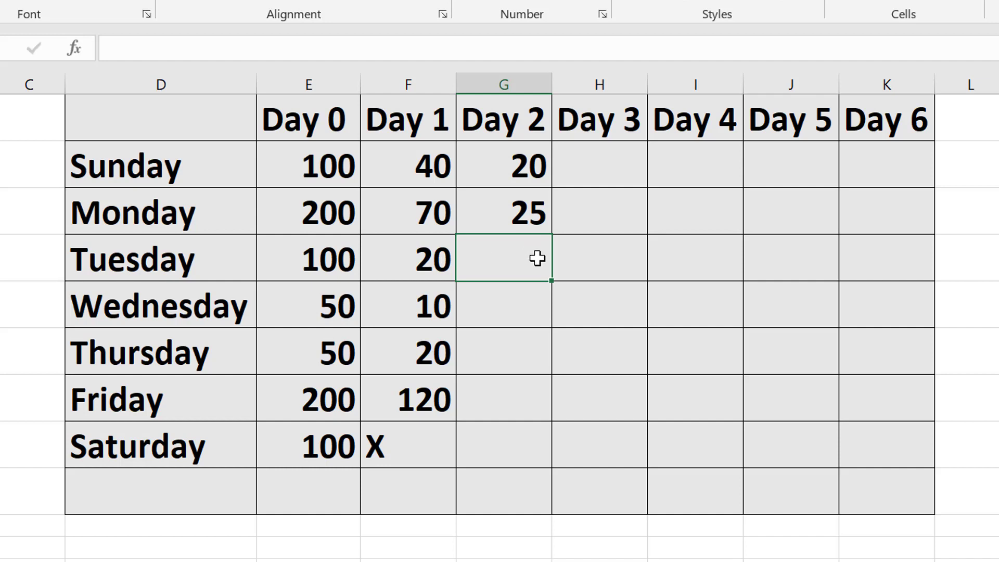
{"action": "type", "text": "10"}
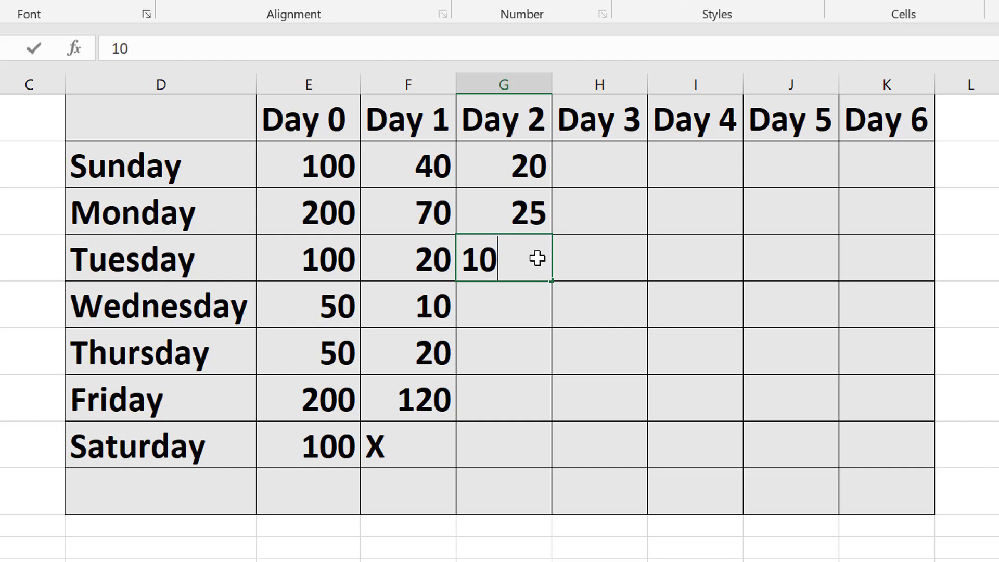
- Enter the Day 2 values 5 for Wednesday and 9 for Thursday
{"action": "left_click", "coordinate": [518, 310]}
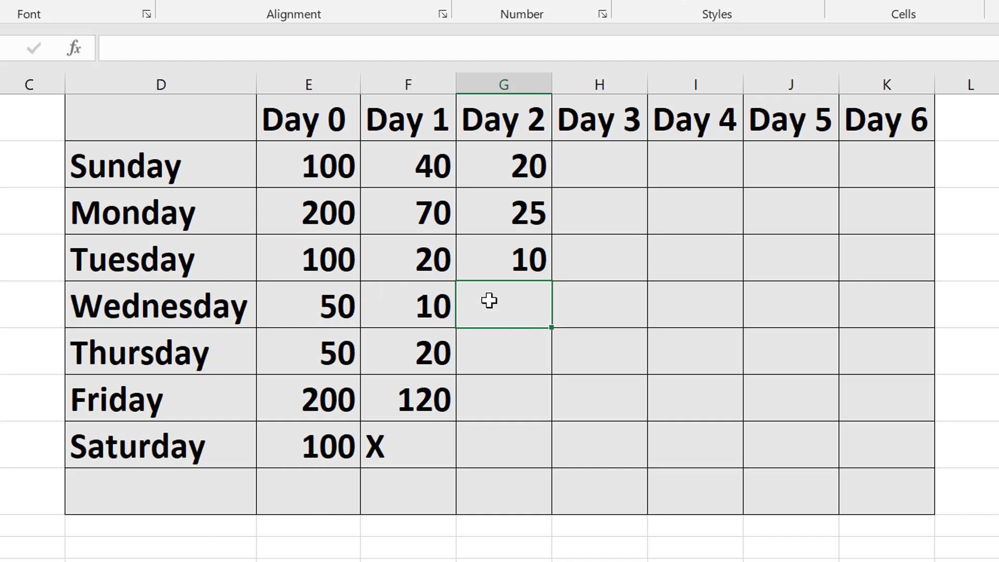
{"action": "type", "text": "5"}
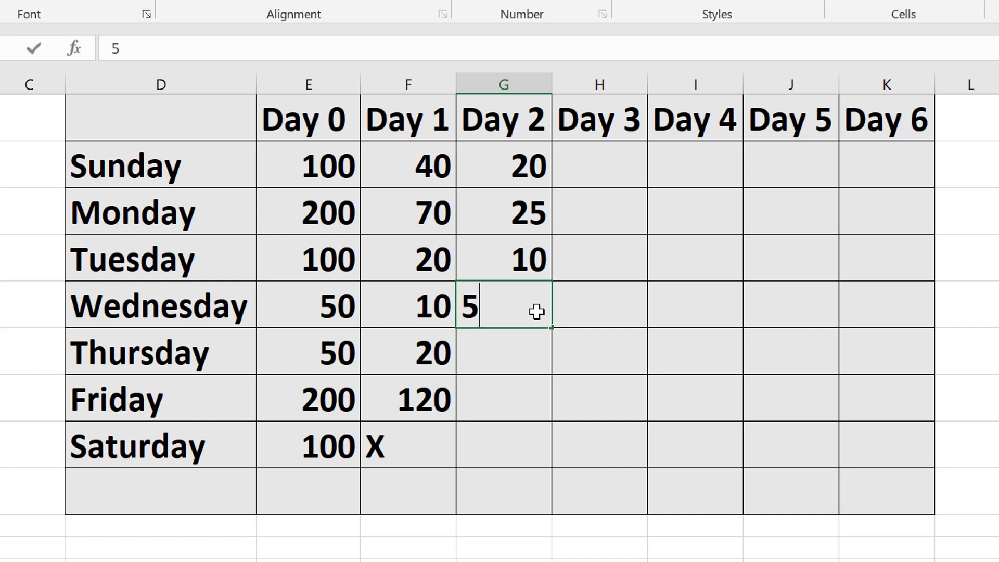
{"action": "left_click", "coordinate": [515, 350]}
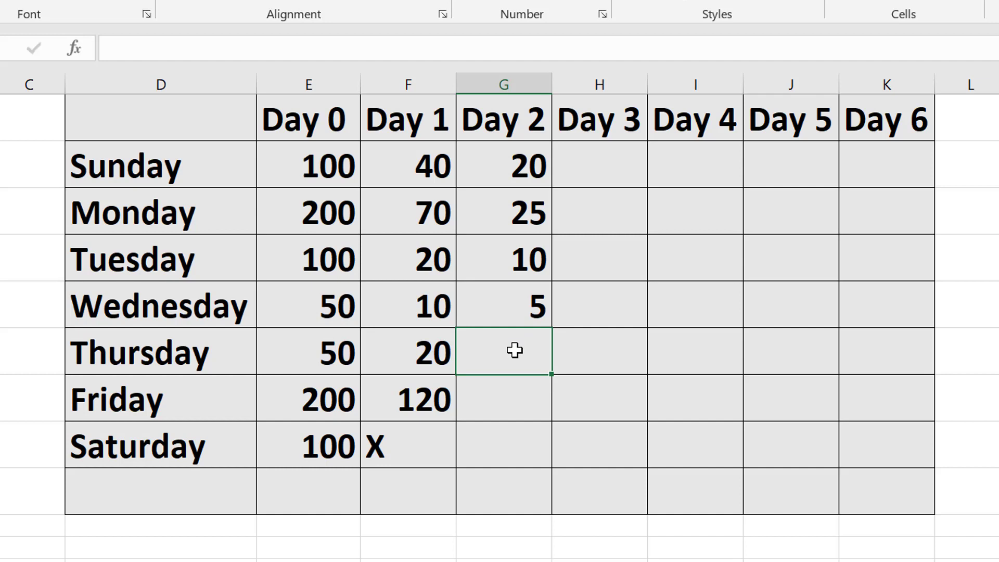
{"action": "type", "text": "9"}
{"action": "left_click", "coordinate": [514, 404]}
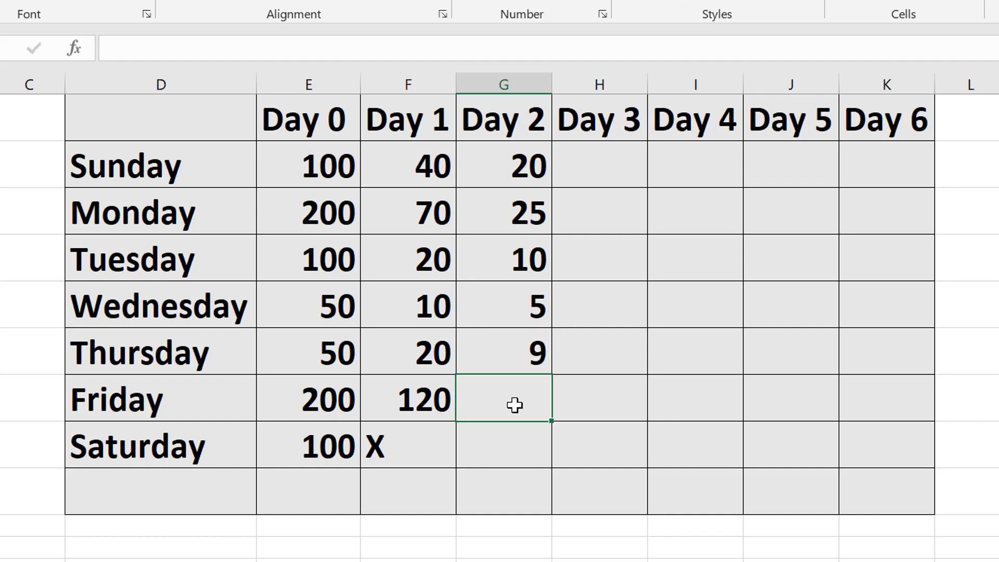
- Review Thursday's Day 0 to Day 2 values and put an X in its Day 3 cell
{"action": "left_click", "coordinate": [314, 355]}
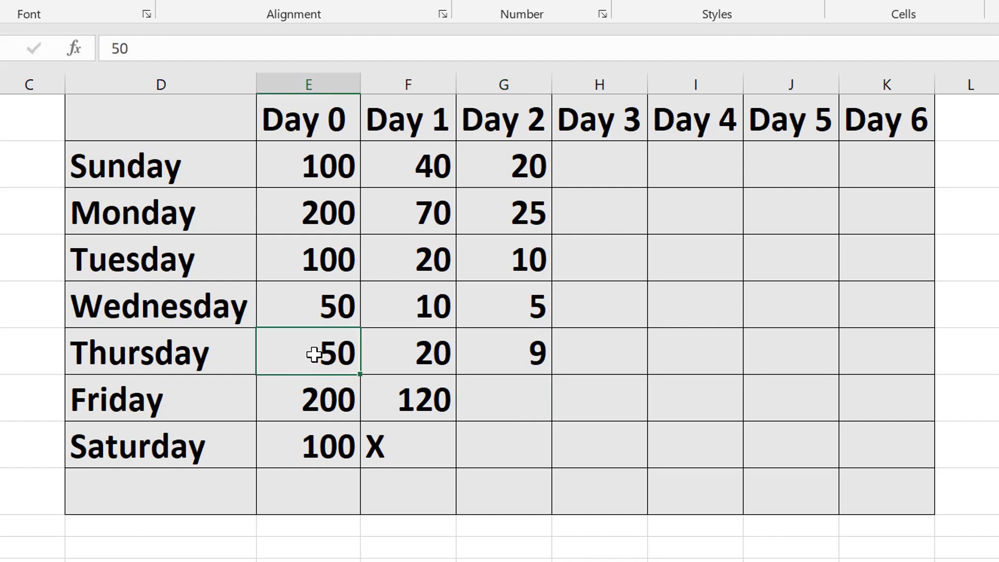
{"action": "left_click", "coordinate": [420, 352]}
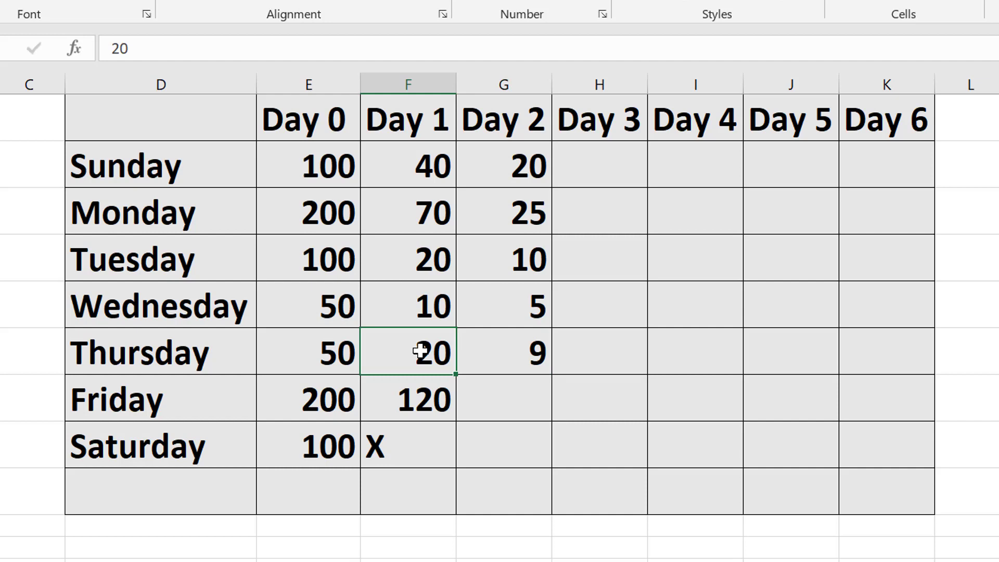
{"action": "left_click", "coordinate": [525, 350]}
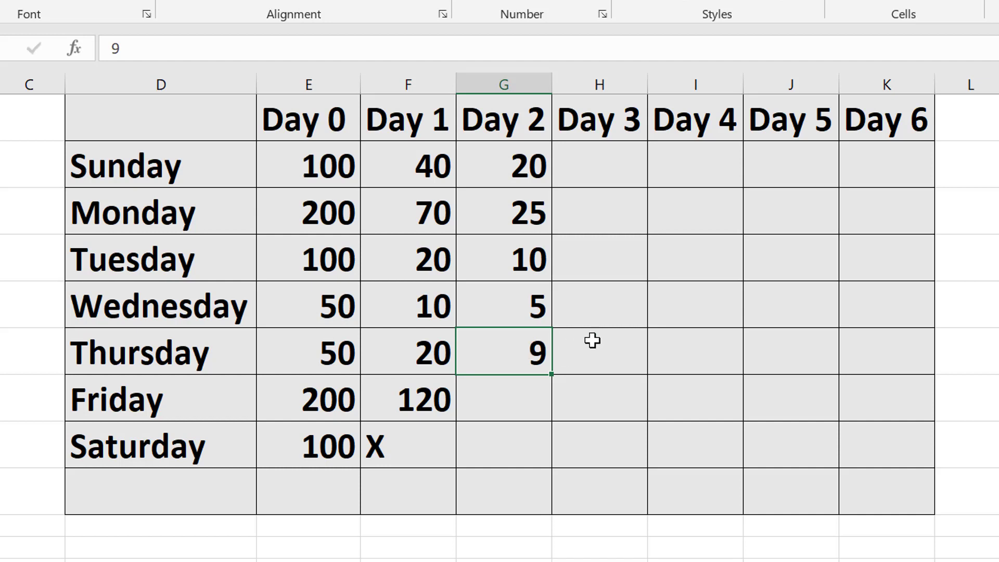
{"action": "left_click", "coordinate": [611, 348]}
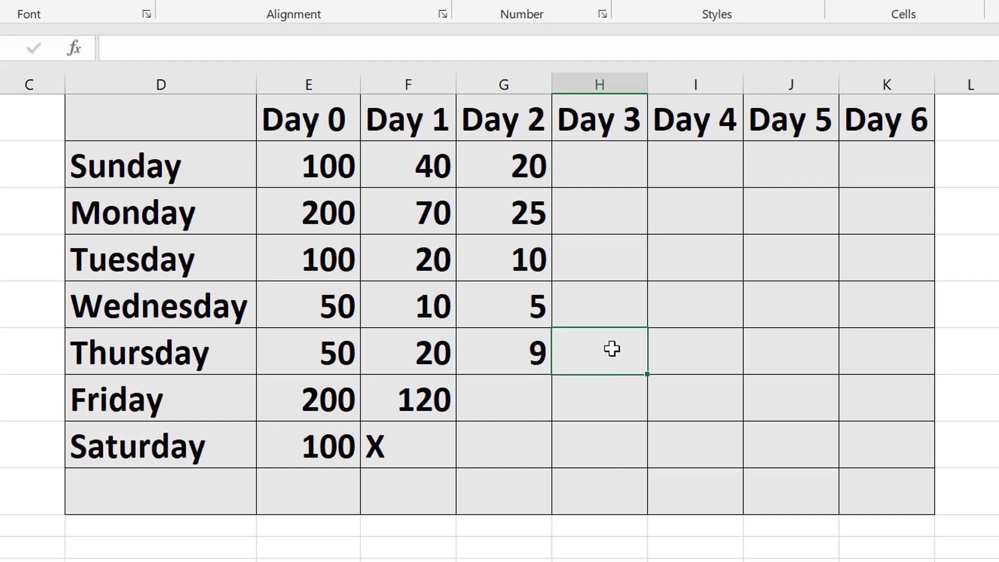
{"action": "type", "text": "X"}
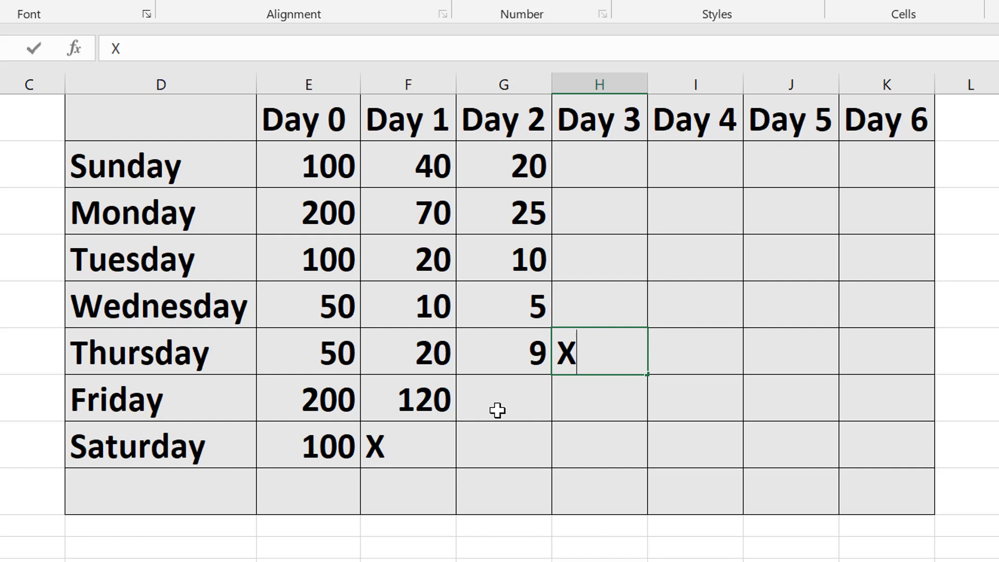
- Review Friday's Day 0 and Day 1 values and put an X in its Day 2 cell
{"action": "left_click", "coordinate": [311, 411]}
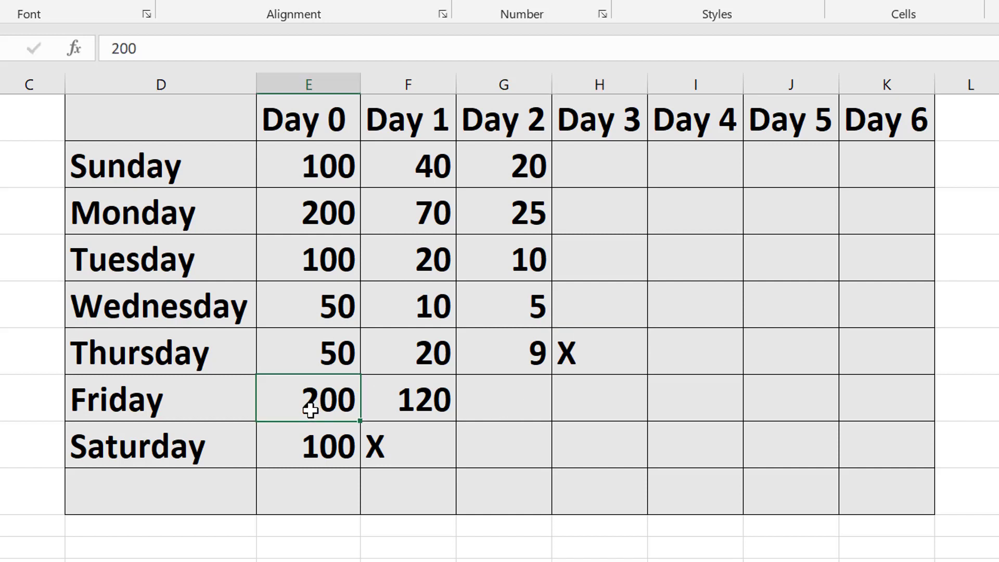
{"action": "left_click", "coordinate": [422, 414]}
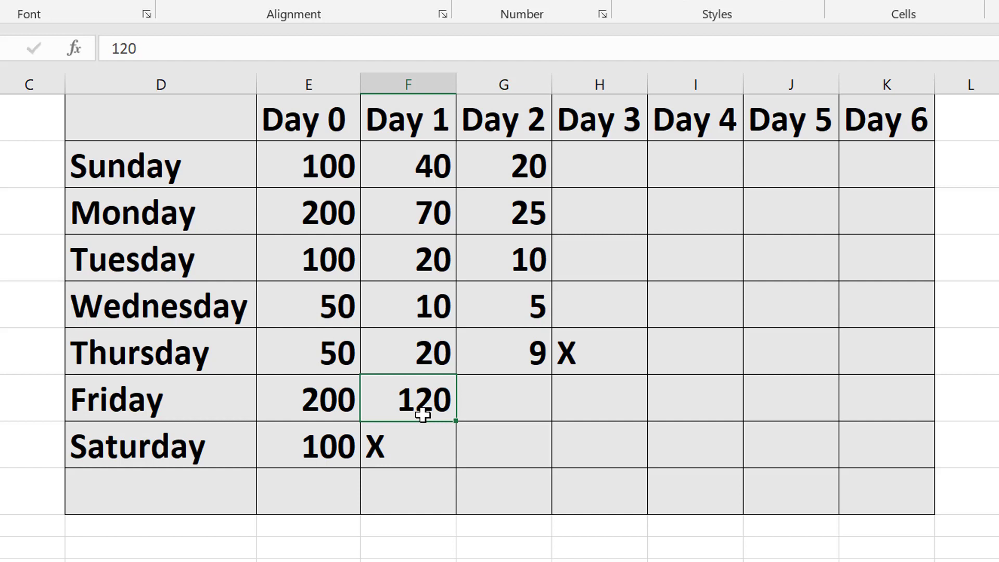
{"action": "left_click", "coordinate": [525, 404]}
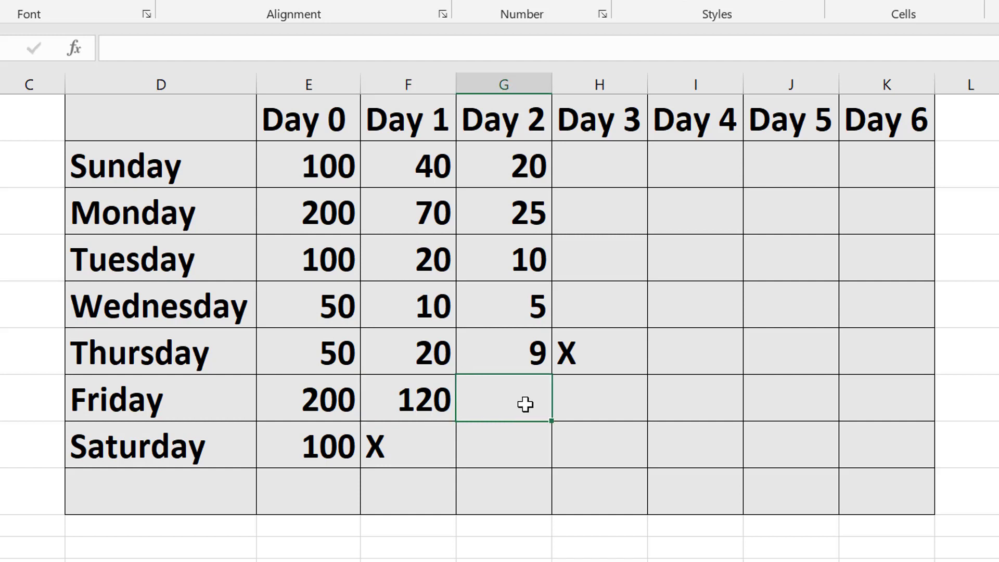
{"action": "type", "text": "X"}
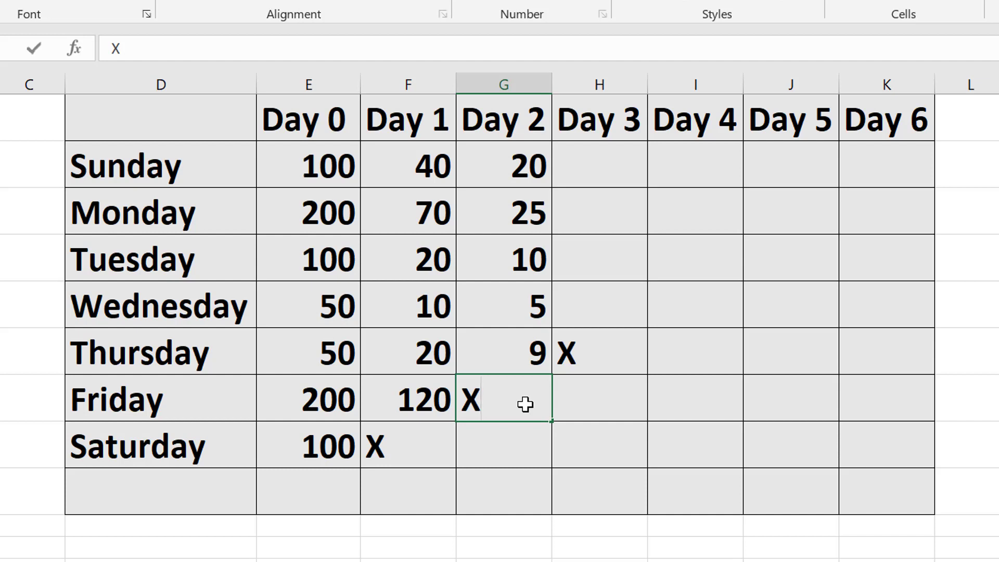
- Fill Saturday's Day 2 through Day 6 cells with an X each
{"action": "left_click", "coordinate": [529, 431]}
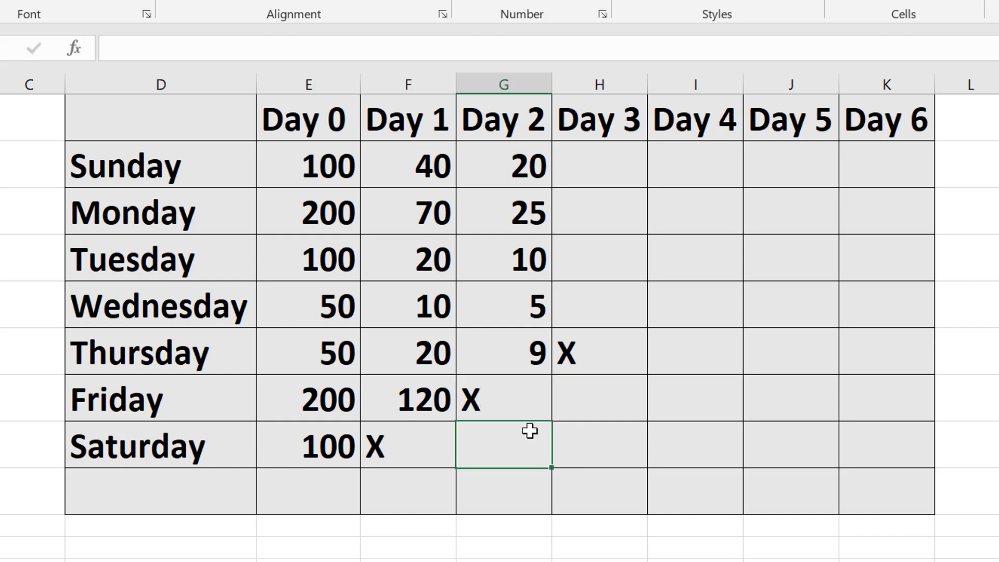
{"action": "type", "text": "X"}
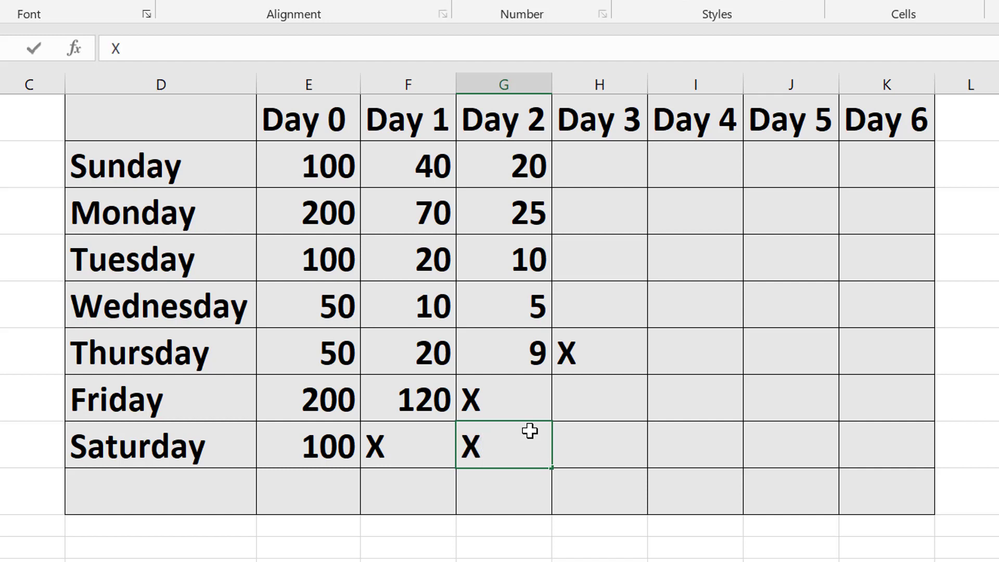
{"action": "left_click", "coordinate": [601, 442]}
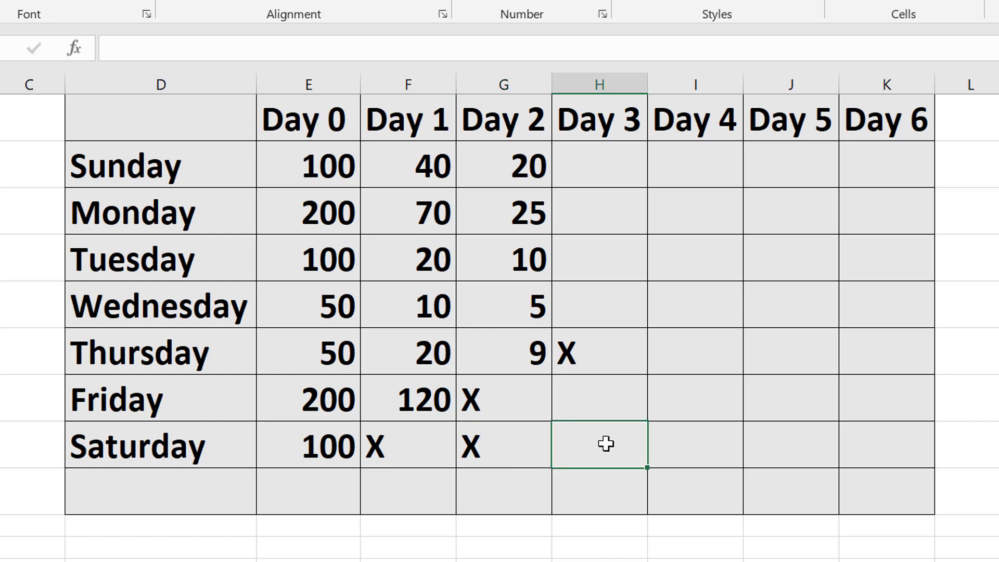
{"action": "type", "text": "X"}
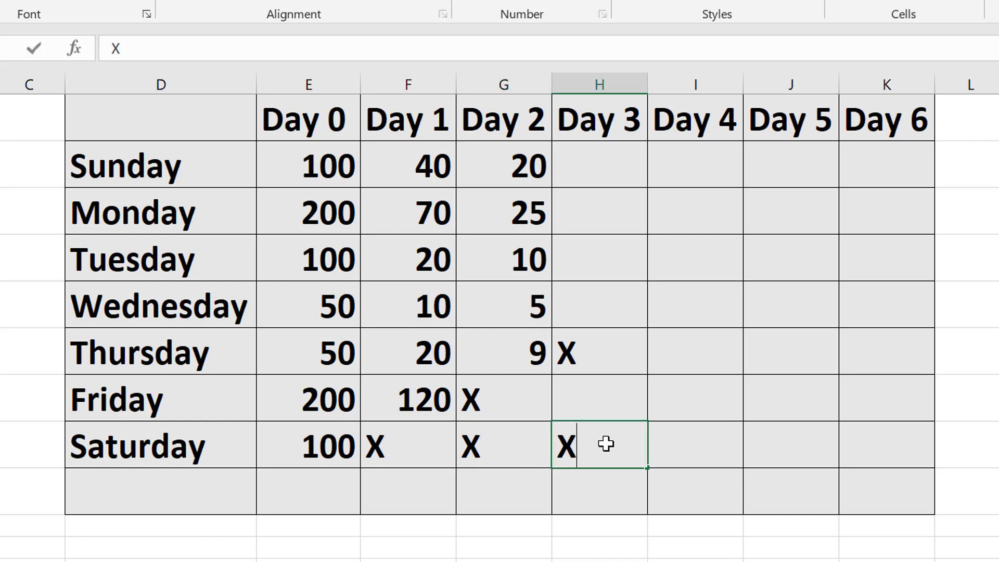
{"action": "left_click", "coordinate": [697, 449]}
{"action": "type", "text": "X"}
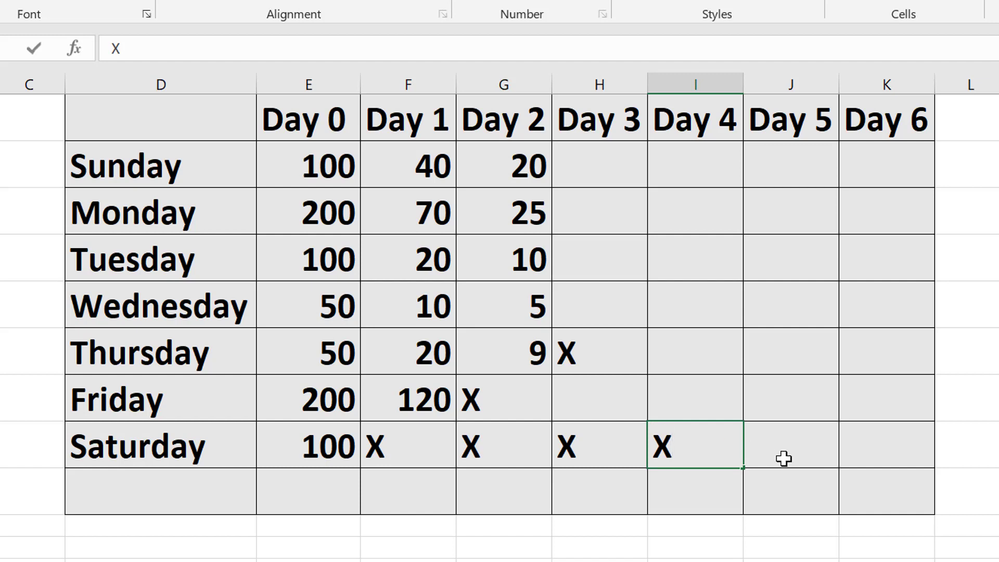
{"action": "left_click", "coordinate": [811, 456]}
{"action": "type", "text": "X"}
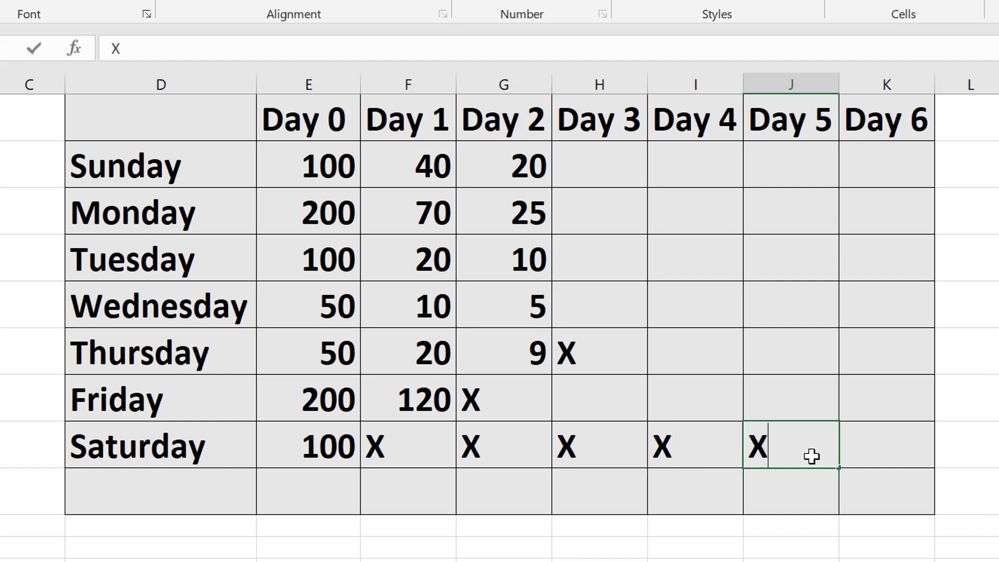
{"action": "left_click", "coordinate": [882, 454]}
{"action": "type", "text": "X"}
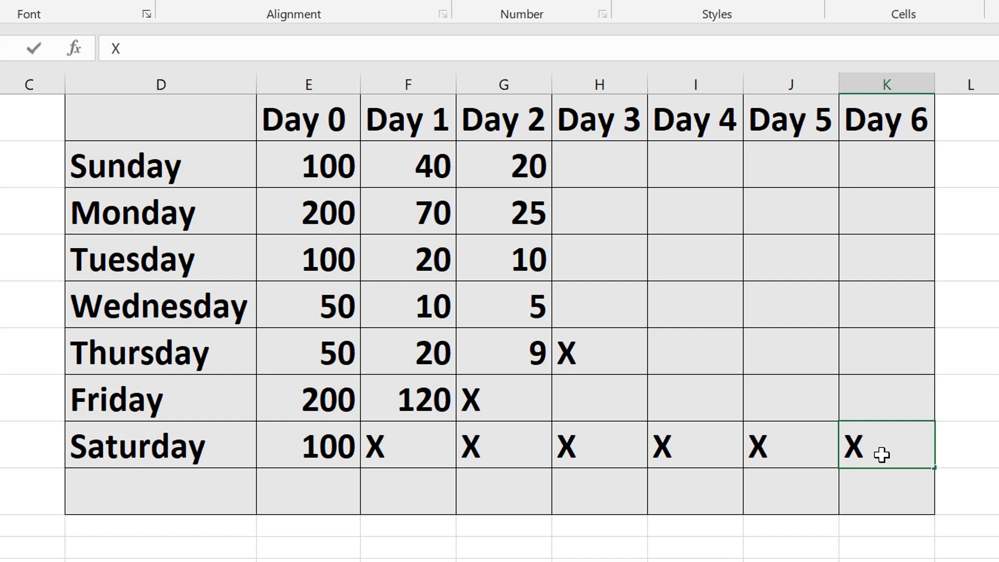
- Fill Friday's Day 3 through Day 6 cells with an X each
{"action": "left_click", "coordinate": [592, 385]}
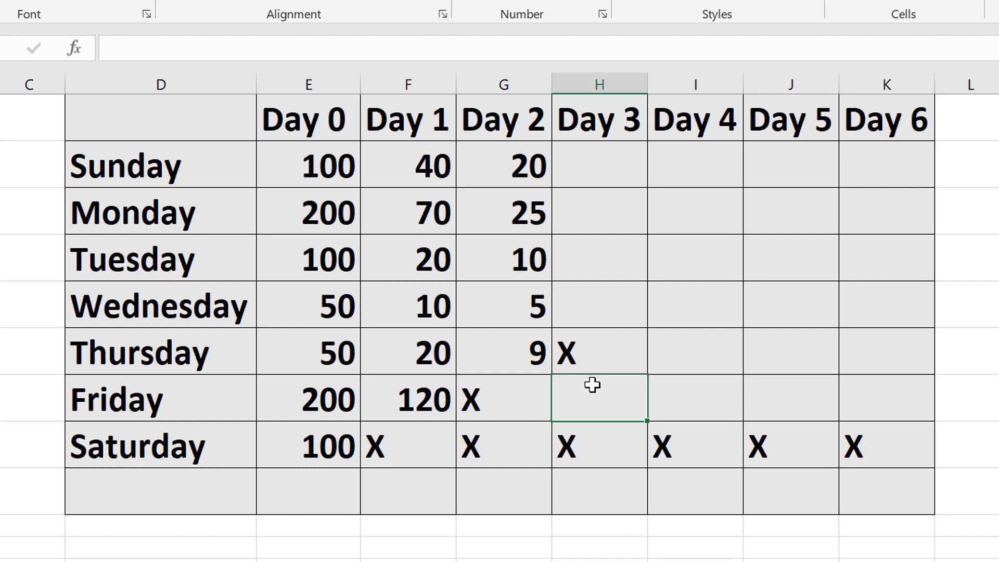
{"action": "type", "text": "X"}
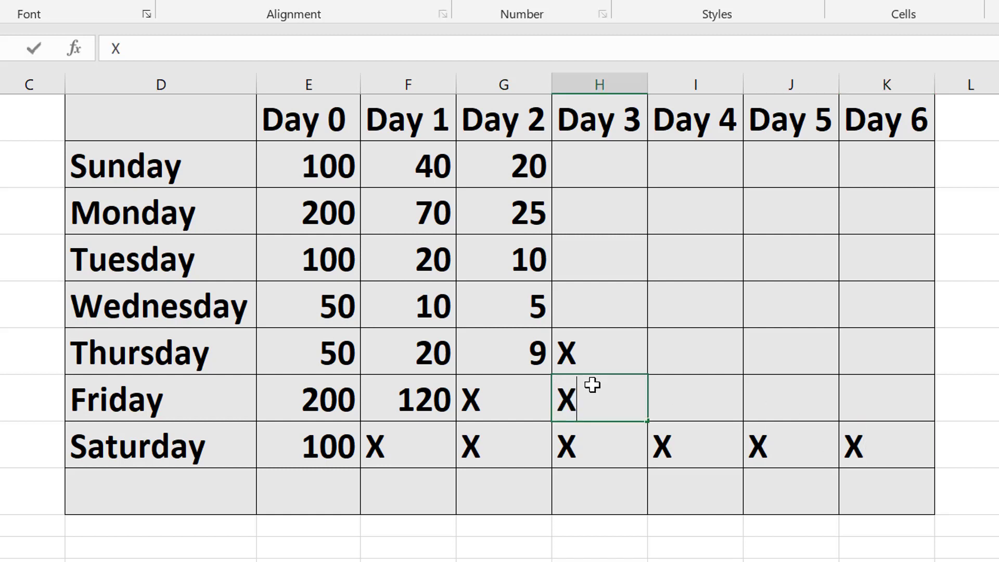
{"action": "left_click", "coordinate": [711, 391]}
{"action": "type", "text": "X"}
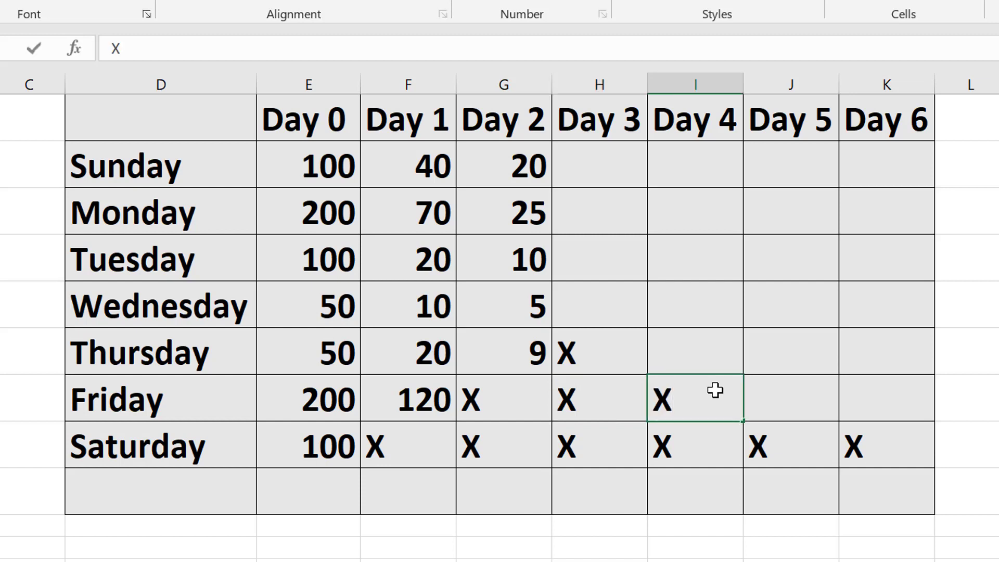
{"action": "left_click", "coordinate": [821, 392]}
{"action": "type", "text": "X"}
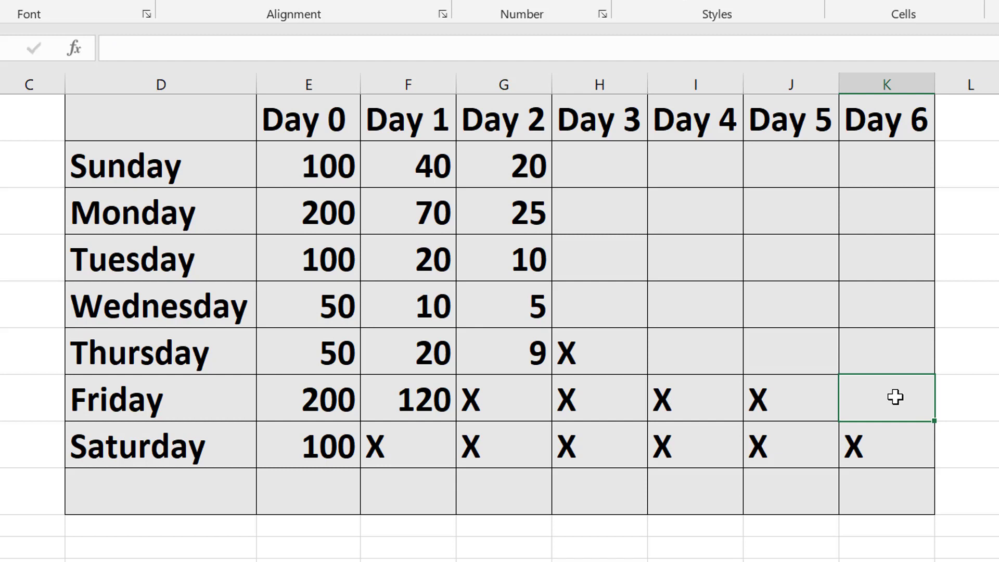
{"action": "type", "text": "X"}
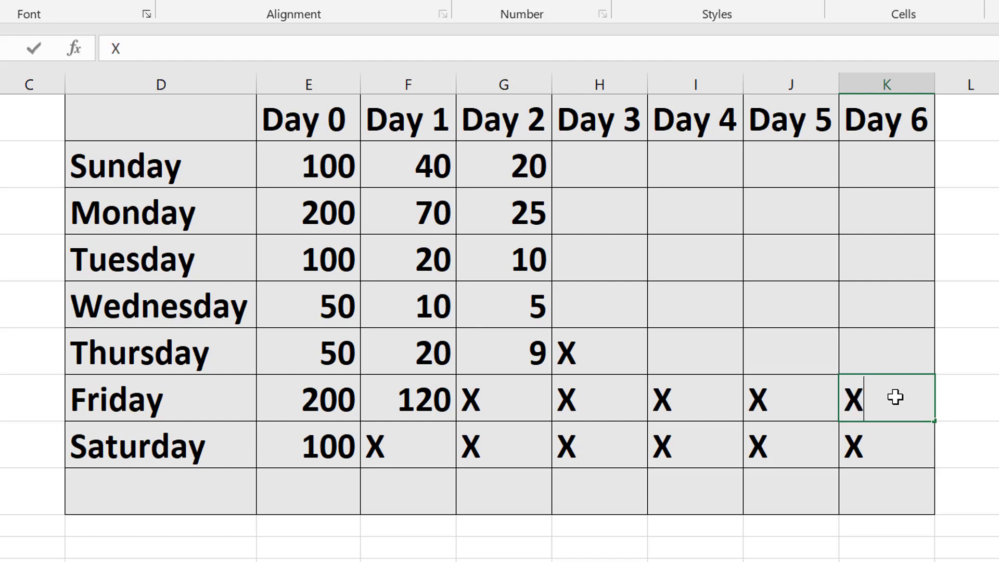
- Fill Thursday's Day 4 through Day 6 cells with an X each
{"action": "left_click", "coordinate": [696, 353]}
{"action": "type", "text": "X"}
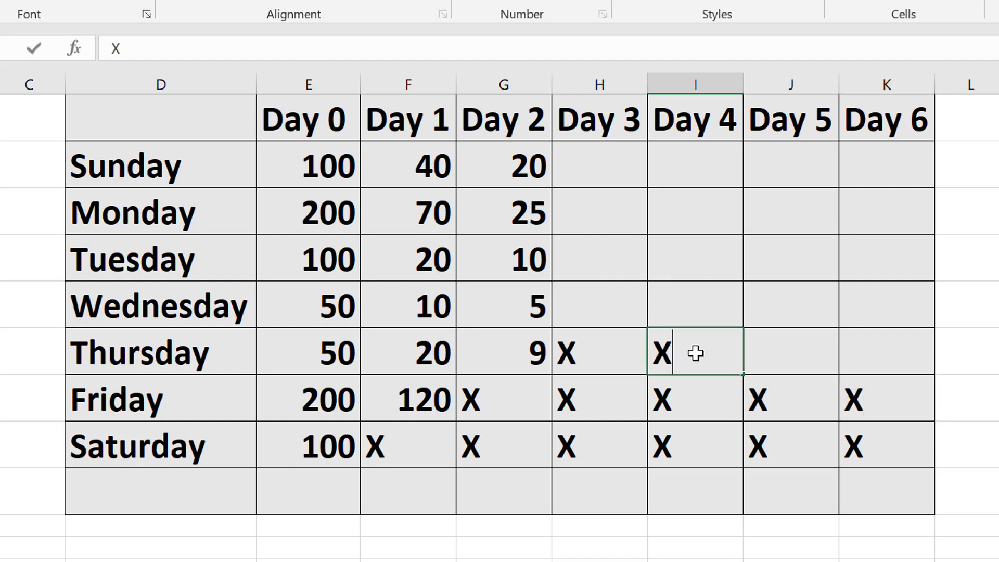
{"action": "left_click", "coordinate": [785, 359]}
{"action": "type", "text": "X"}
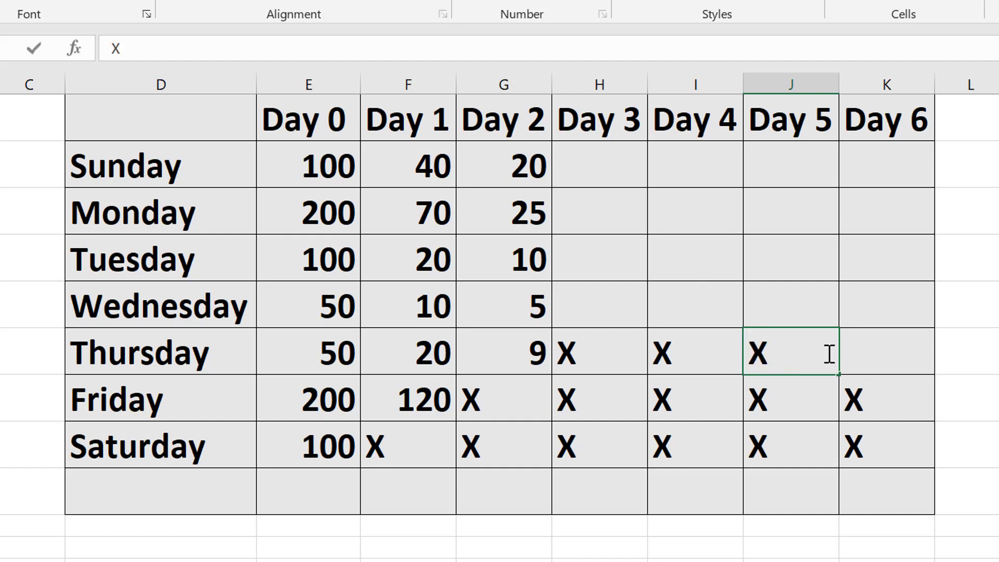
{"action": "left_click", "coordinate": [895, 357]}
{"action": "type", "text": "X"}
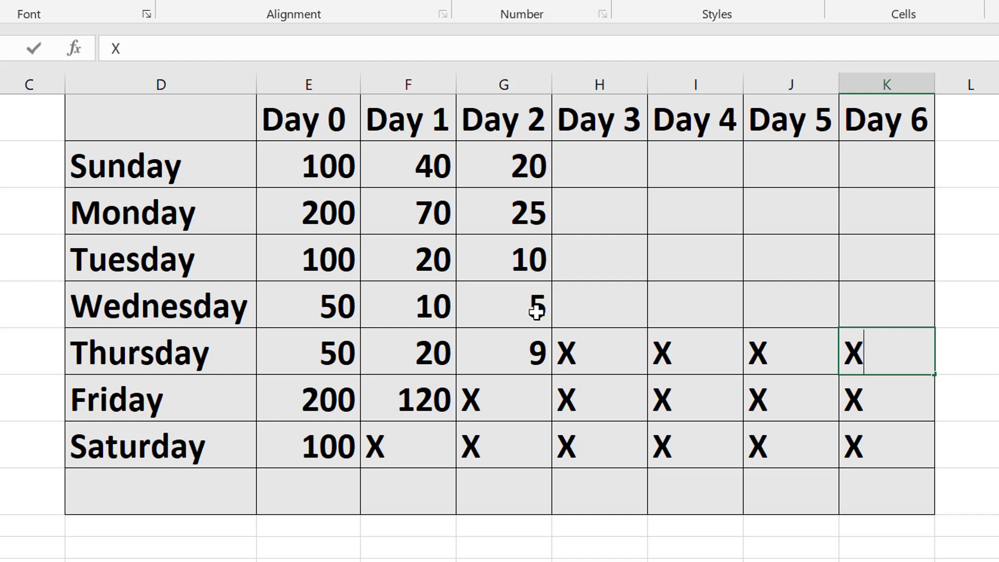
- Enter 2 as Wednesday's Day 3 value and put an X in its Day 4 through Day 6 cells
{"action": "left_click", "coordinate": [616, 303]}
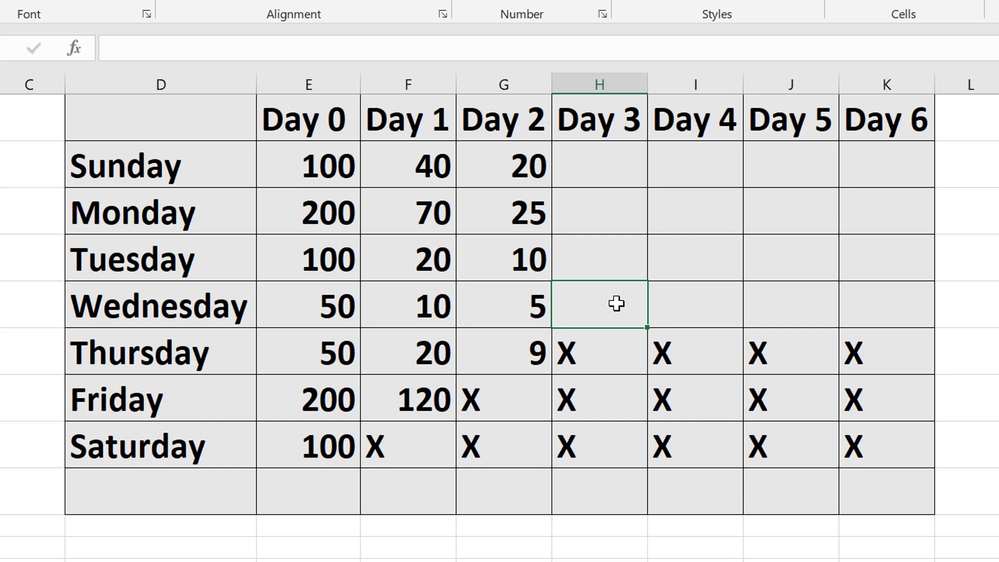
{"action": "type", "text": "2"}
{"action": "left_click", "coordinate": [696, 303]}
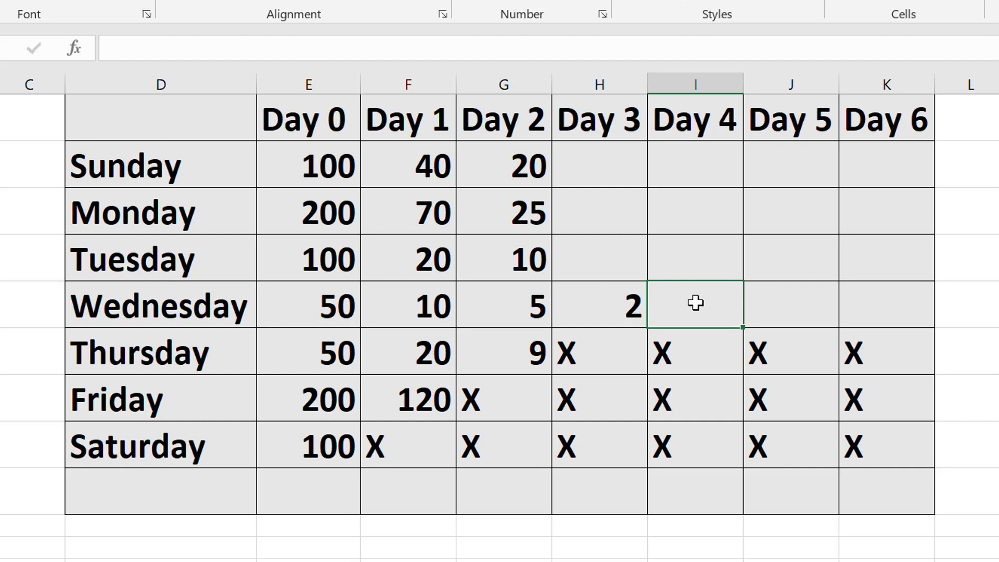
{"action": "type", "text": "X"}
{"action": "left_click", "coordinate": [812, 314]}
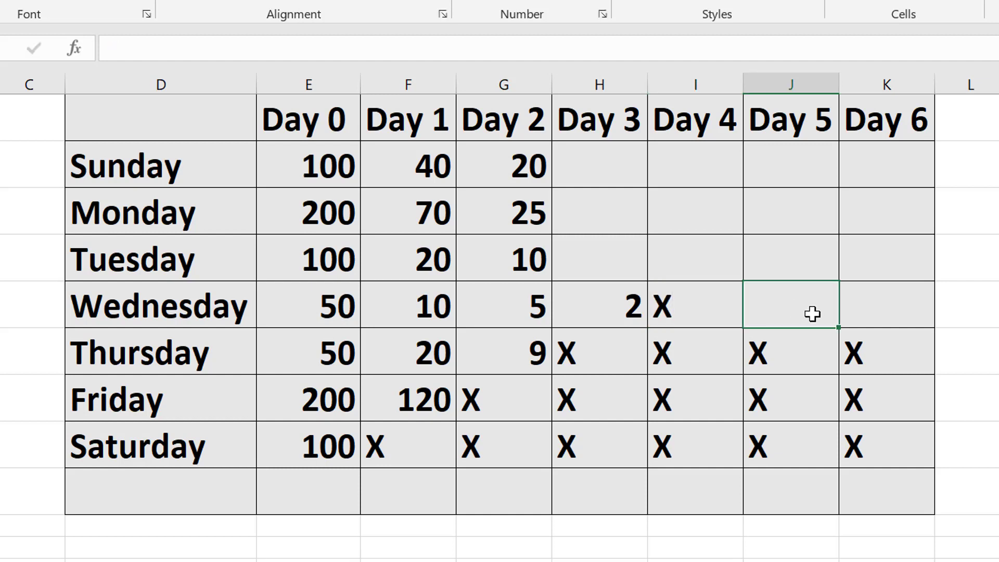
{"action": "type", "text": "X"}
{"action": "left_click", "coordinate": [902, 313]}
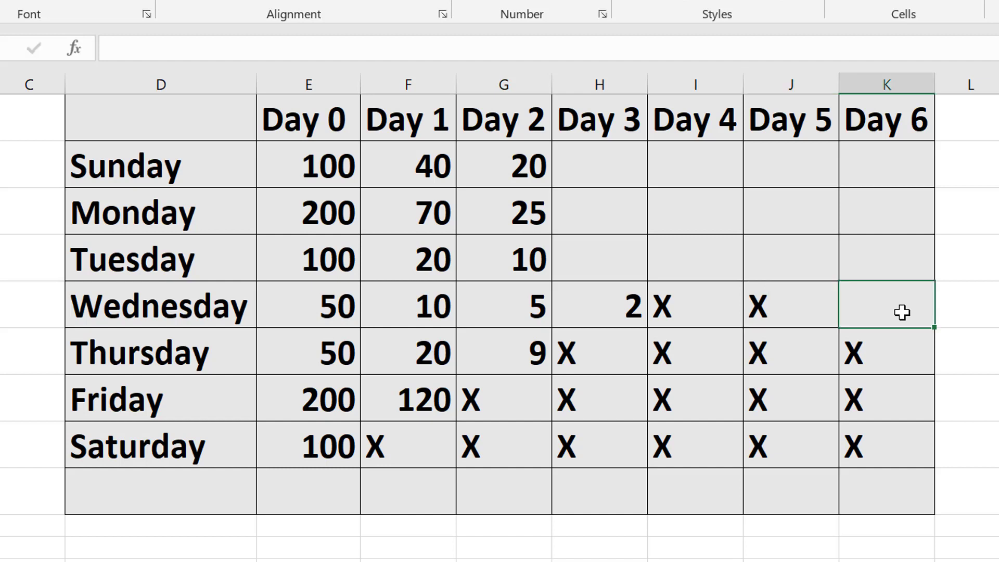
{"action": "type", "text": "X"}
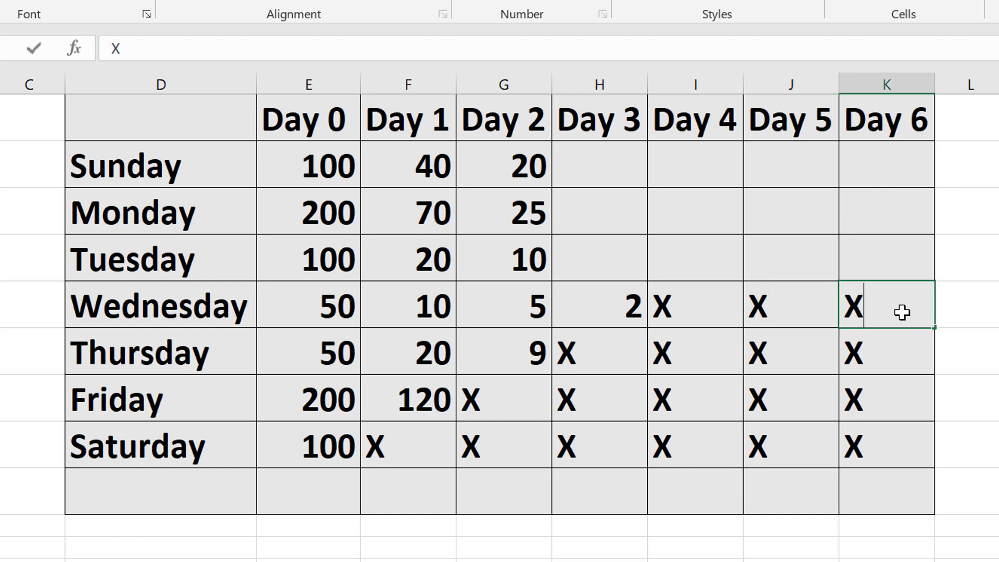
- Enter Sunday's values 9 for Day 3, 4 for Day 4 and 2 for Day 5
{"action": "left_click", "coordinate": [612, 254]}
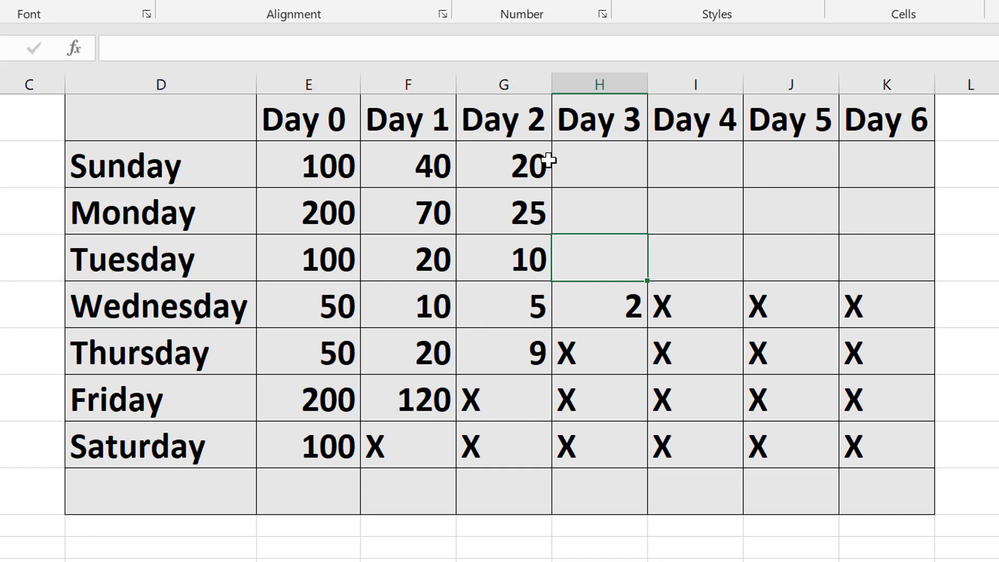
{"action": "left_click", "coordinate": [613, 166]}
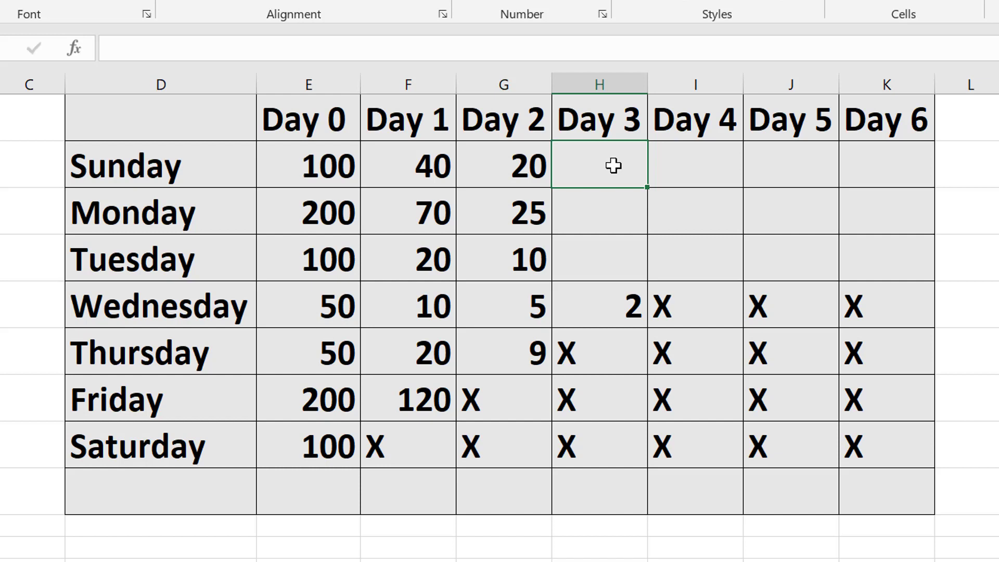
{"action": "type", "text": "9"}
{"action": "left_click", "coordinate": [717, 178]}
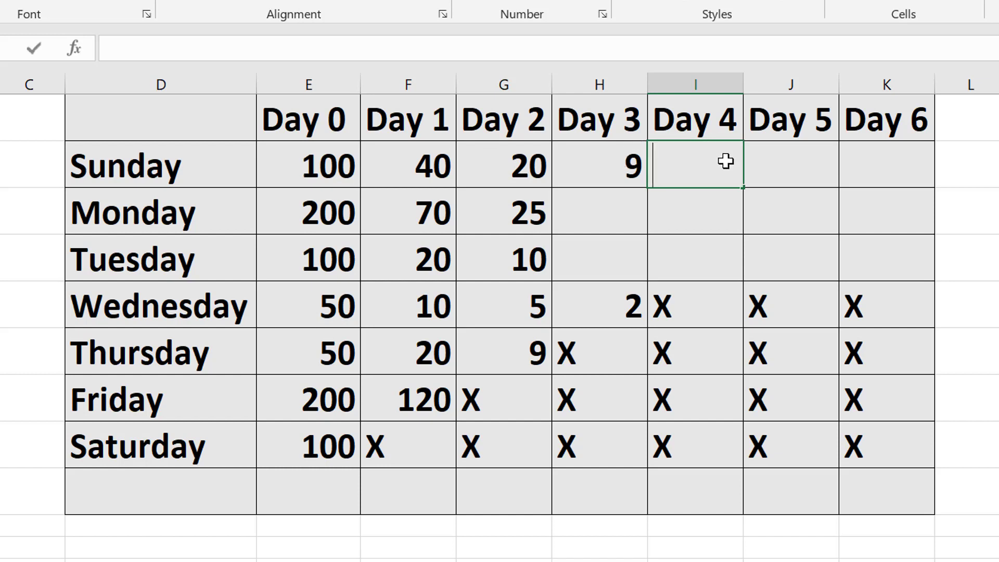
{"action": "type", "text": "4"}
{"action": "left_click", "coordinate": [774, 173]}
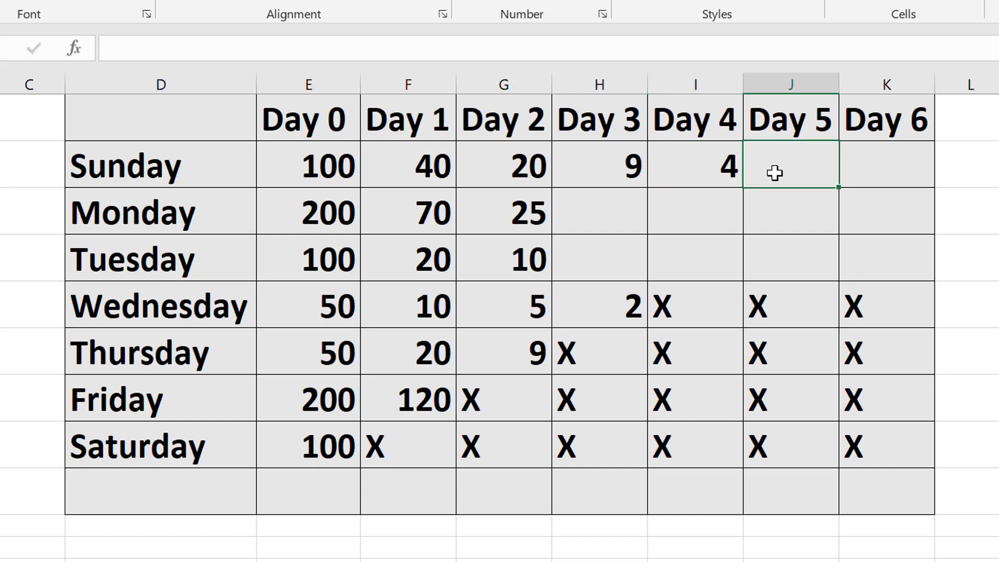
{"action": "type", "text": "2"}
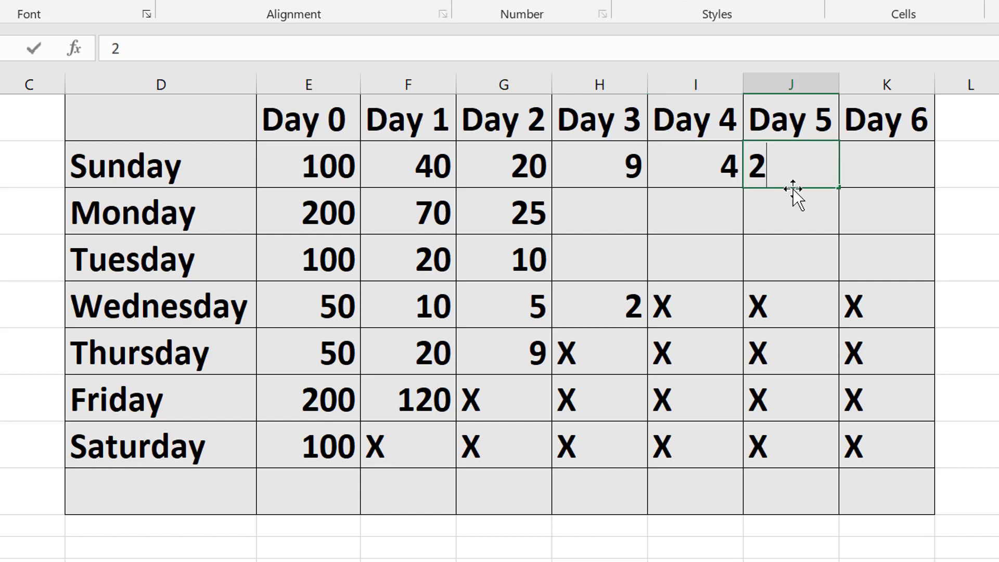
{"action": "left_click", "coordinate": [805, 205]}
- Enter 1 as Sunday's Day 6 value
{"action": "left_click", "coordinate": [877, 175]}
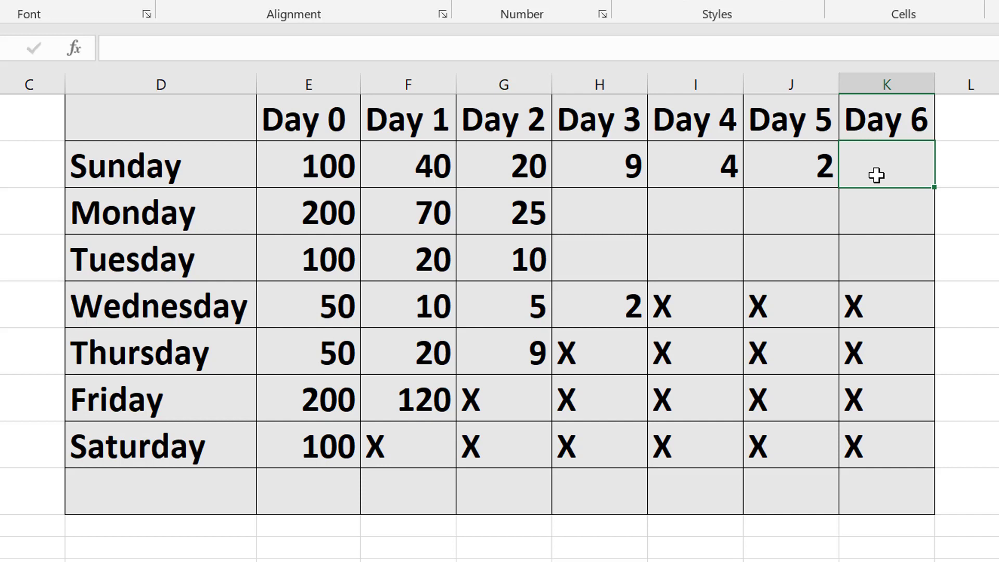
{"action": "type", "text": "X"}
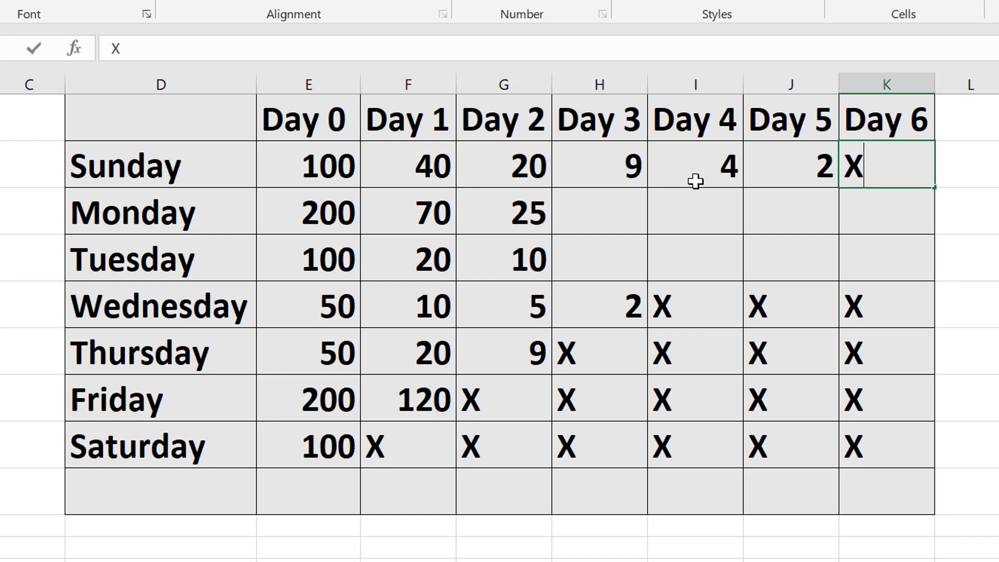
{"action": "key", "text": "BackSpace"}
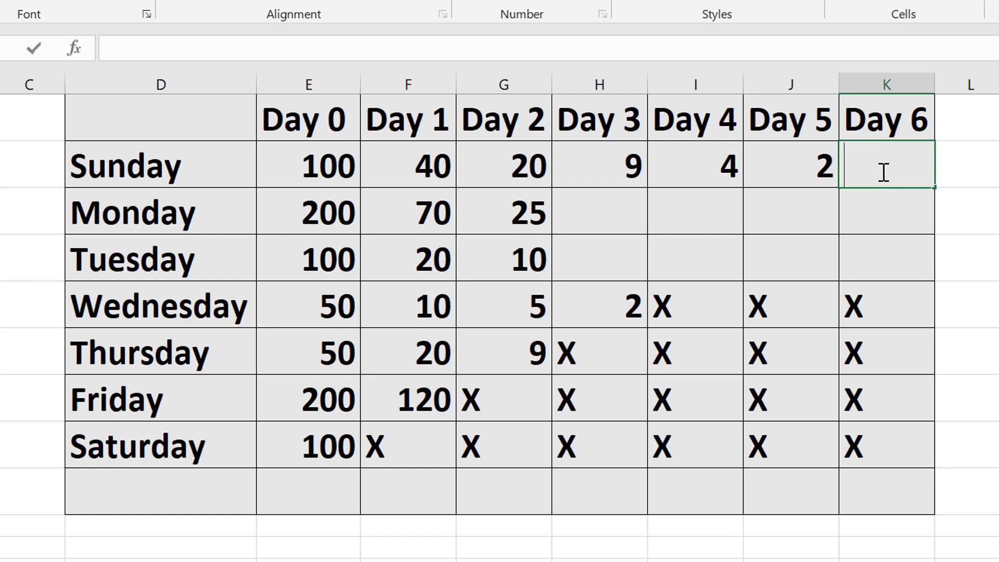
{"action": "type", "text": "1"}
{"action": "key", "text": "Return"}
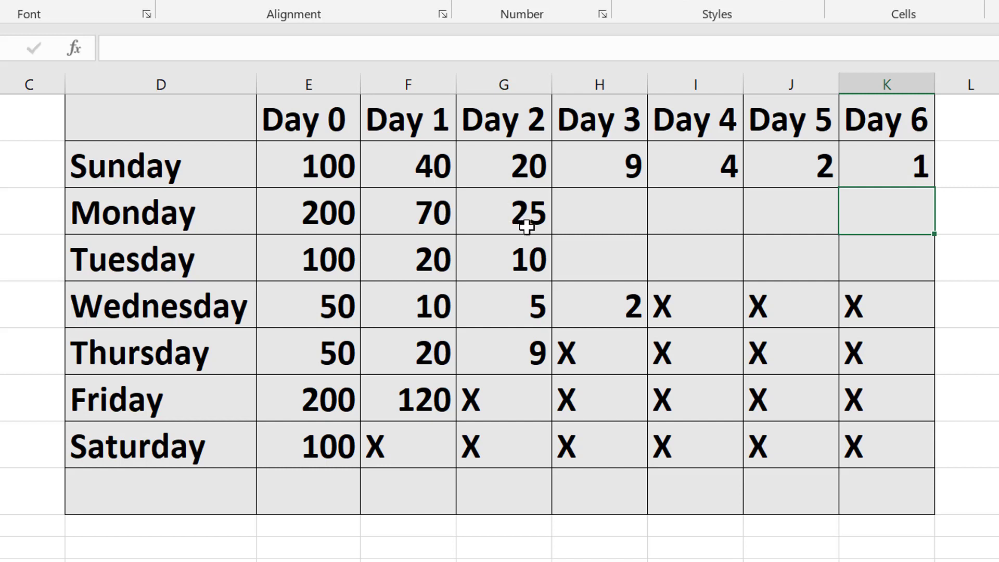
- Enter Monday's values 8, 2 and 1 for Day 3 through Day 5 and put an X in Day 6
{"action": "left_click", "coordinate": [621, 213]}
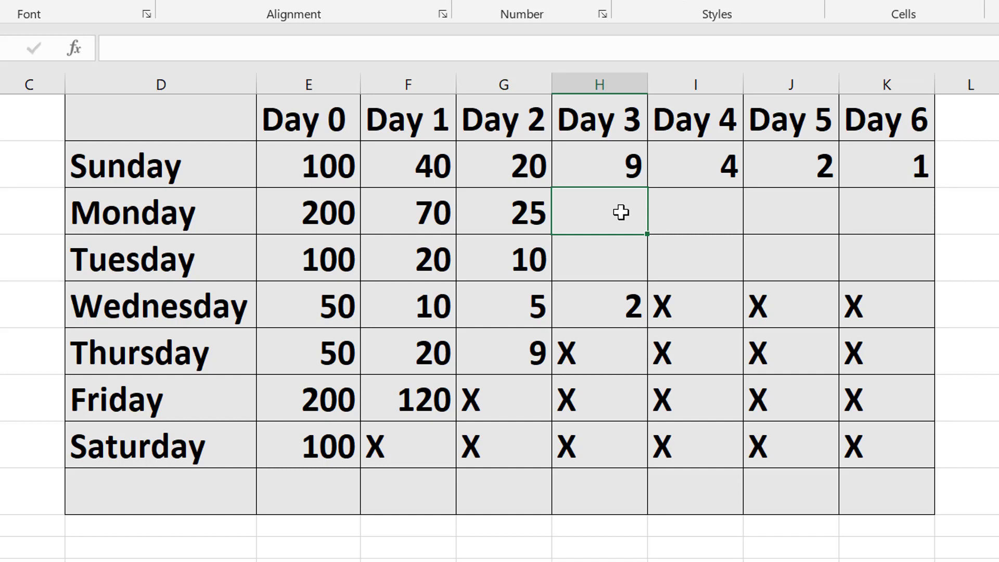
{"action": "type", "text": "8"}
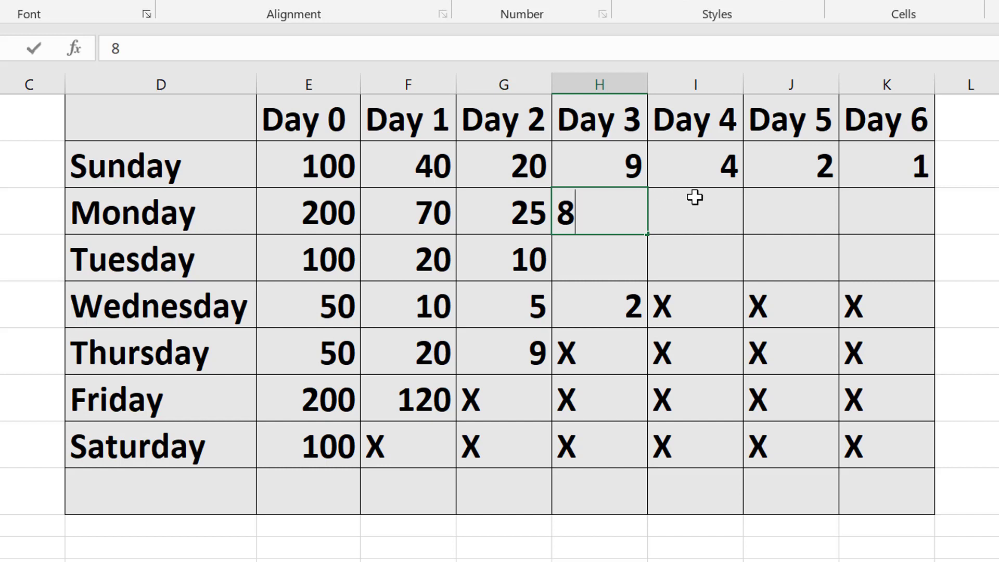
{"action": "left_click", "coordinate": [720, 211]}
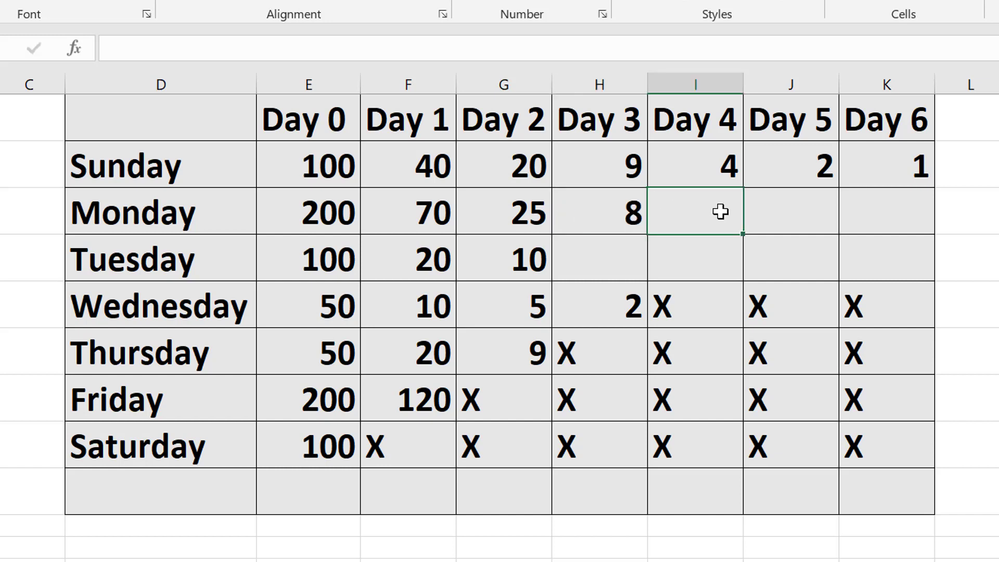
{"action": "type", "text": "2"}
{"action": "left_click", "coordinate": [806, 211]}
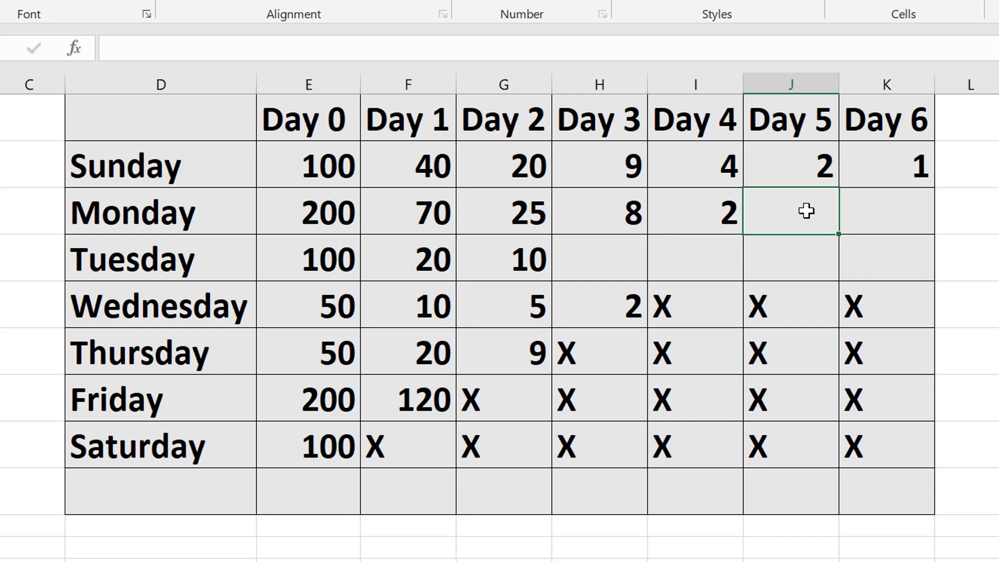
{"action": "type", "text": "1"}
{"action": "left_click", "coordinate": [905, 220]}
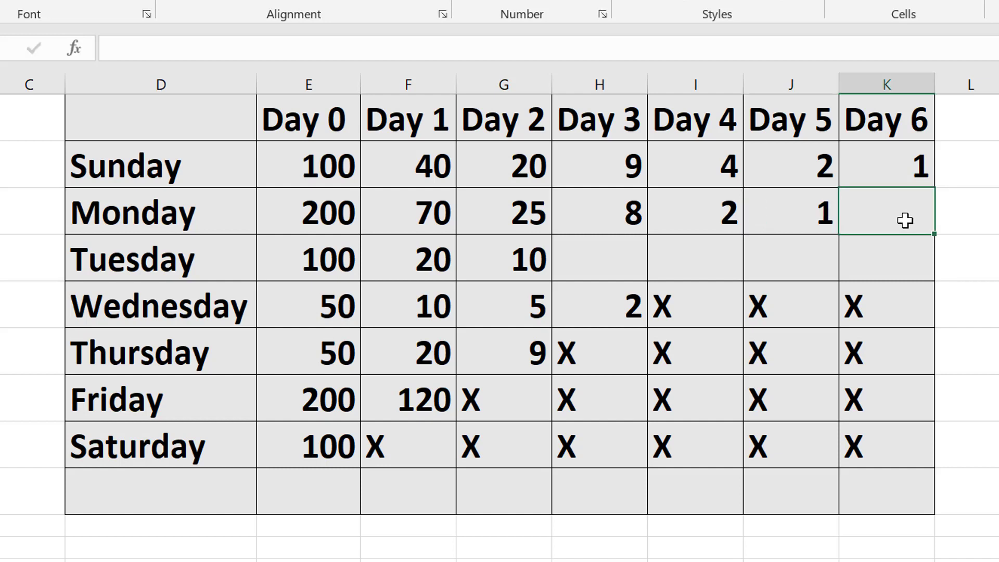
{"action": "type", "text": "X"}
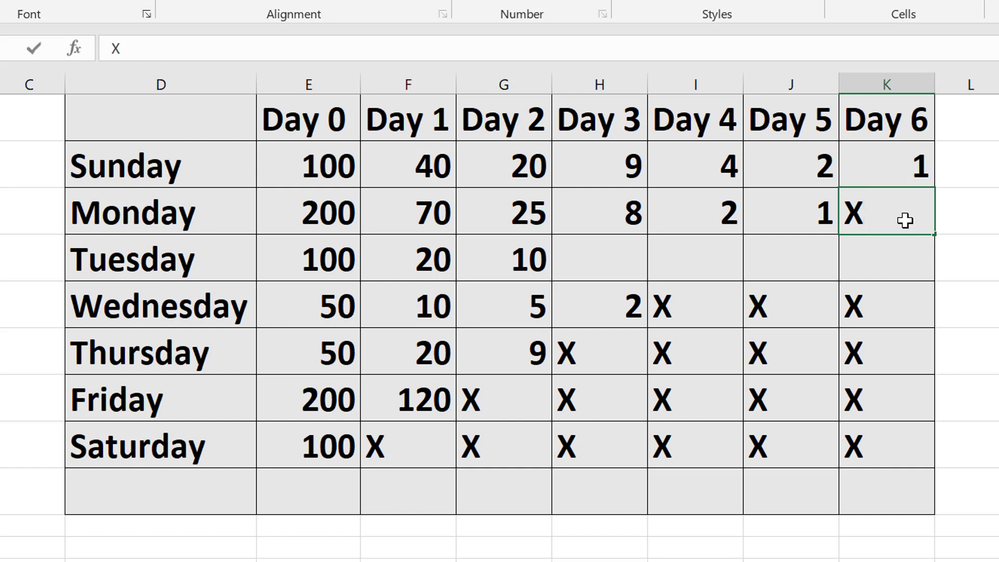
- Enter Tuesday's values 4 for Day 3 and 1 for Day 4
{"action": "left_click", "coordinate": [596, 261]}
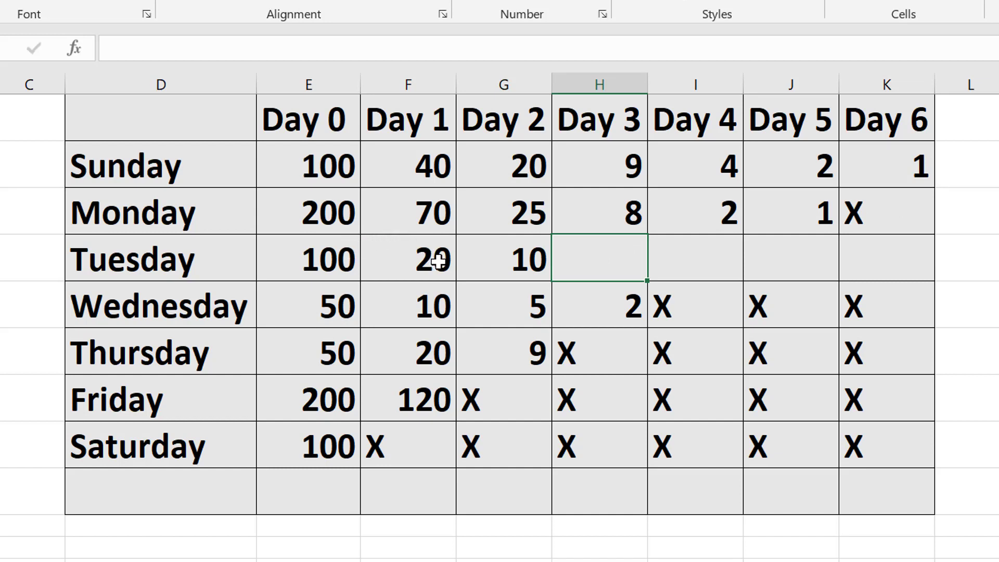
{"action": "left_click", "coordinate": [520, 253]}
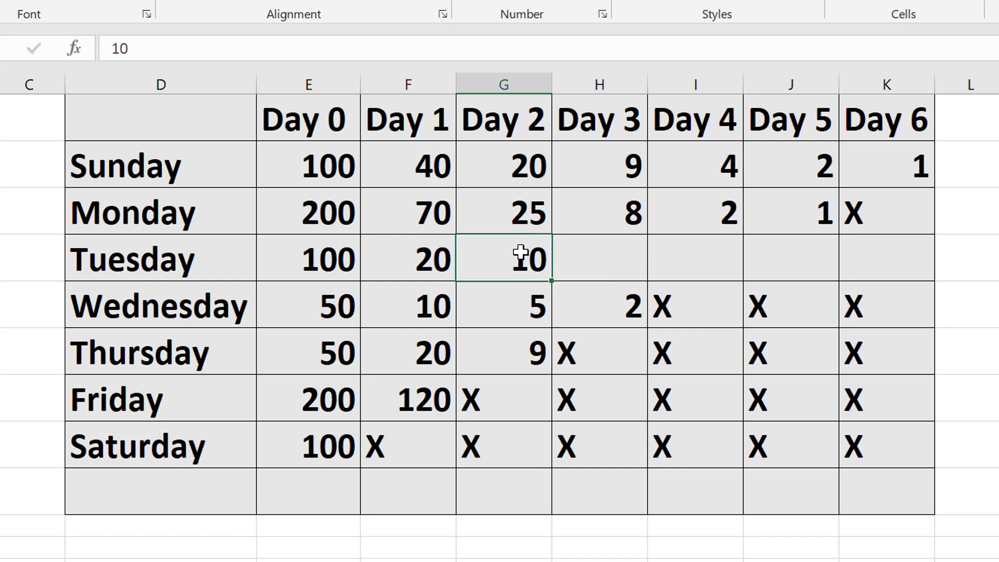
{"action": "left_click", "coordinate": [604, 258]}
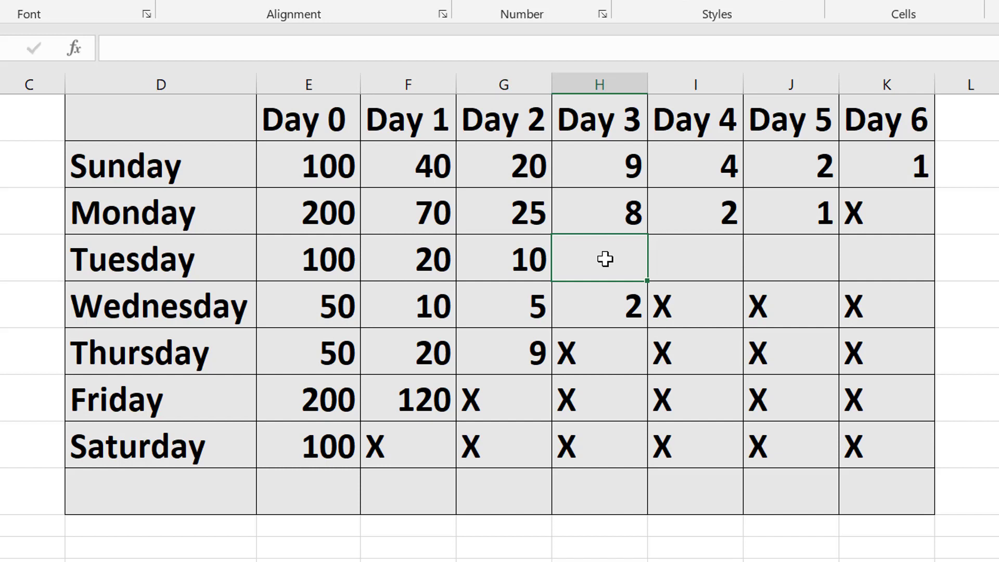
{"action": "type", "text": "4"}
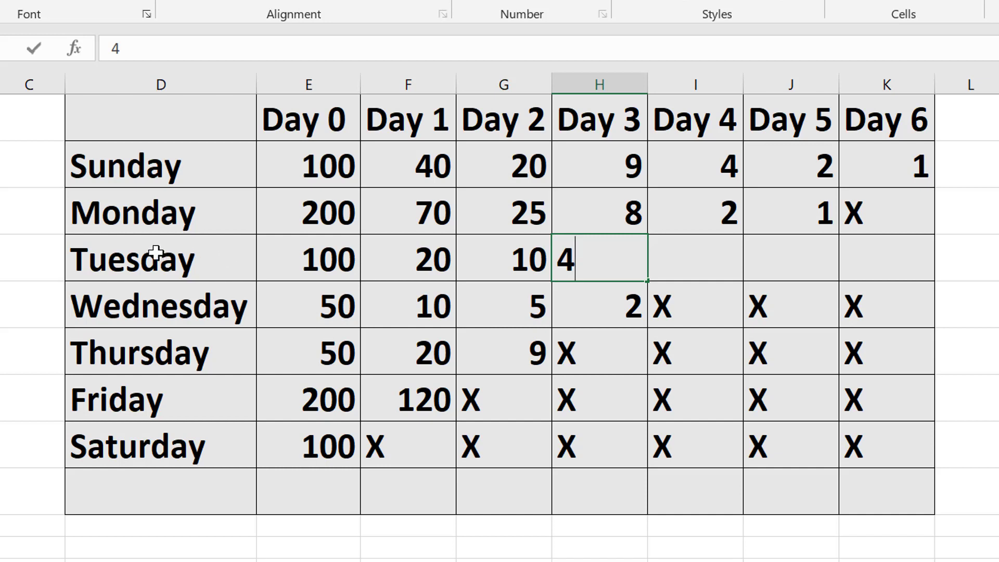
{"action": "left_click", "coordinate": [694, 274]}
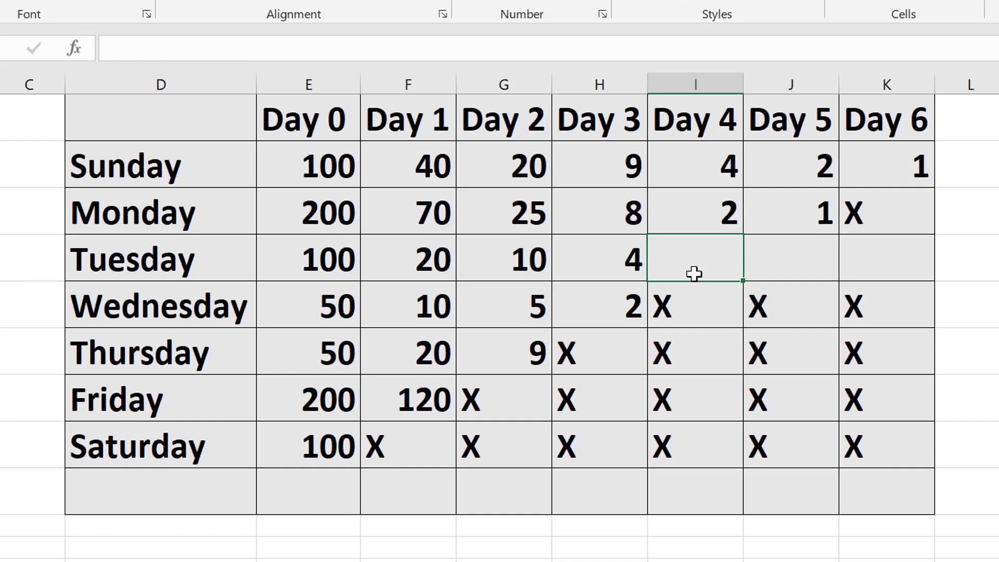
{"action": "type", "text": "1"}
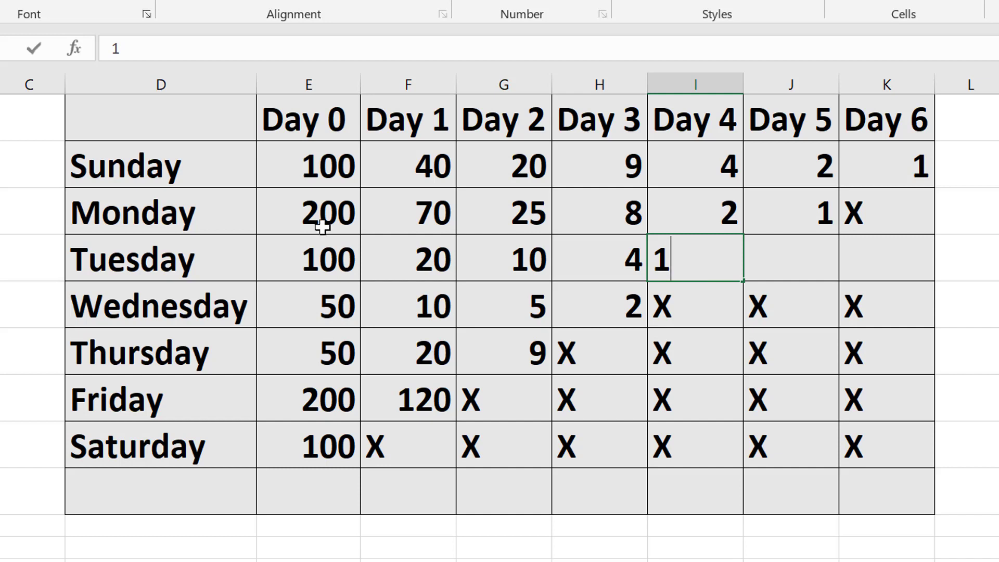
{"action": "left_click", "coordinate": [380, 293]}
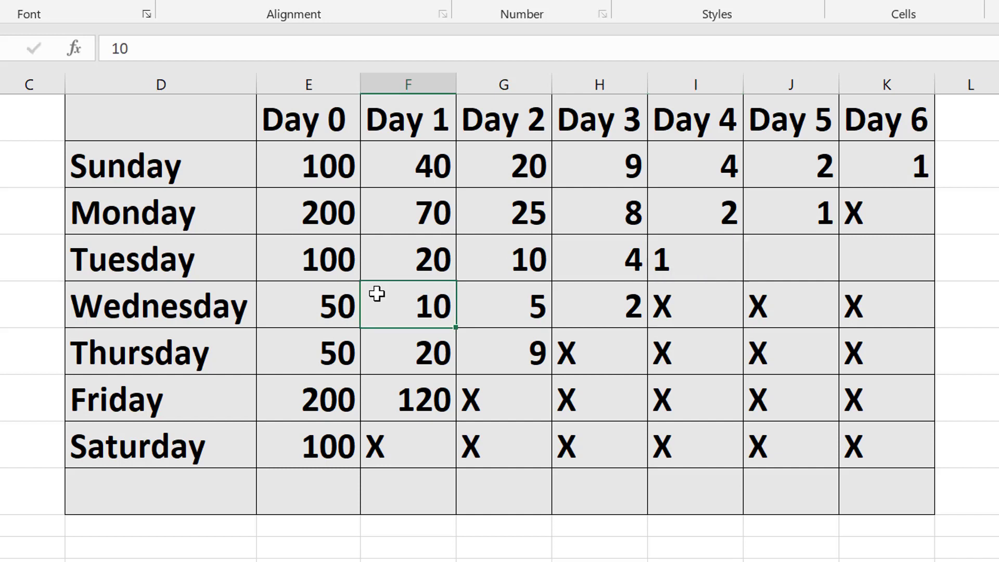
- Put an X in Tuesday's Day 5 and Day 6 cells
{"action": "left_click", "coordinate": [330, 263]}
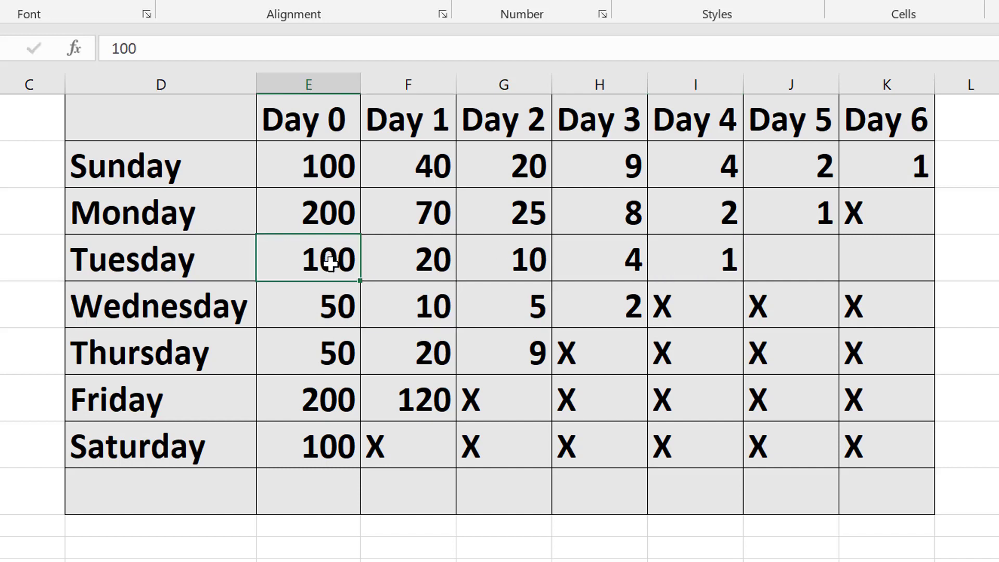
{"action": "left_click", "coordinate": [425, 260]}
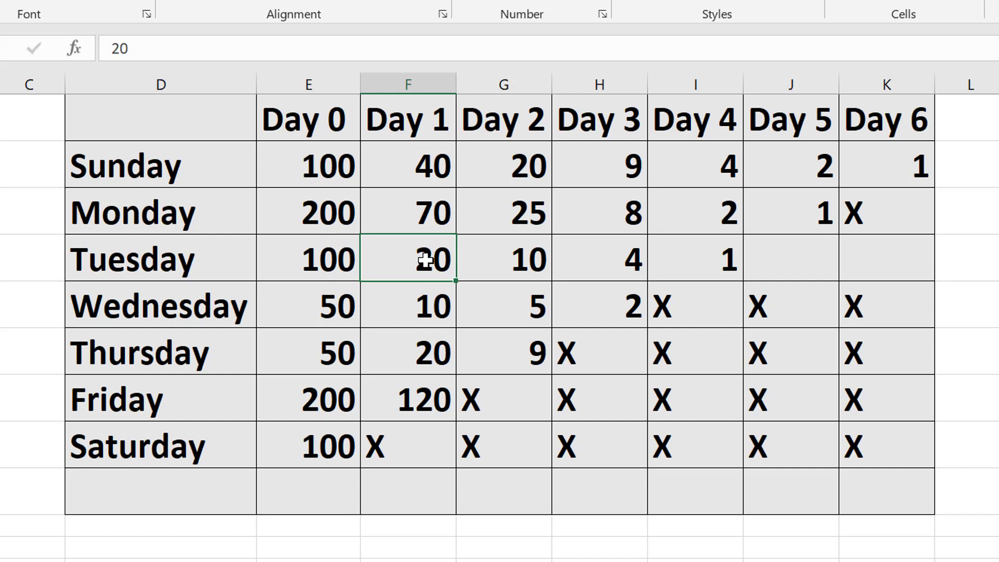
{"action": "left_click", "coordinate": [515, 267]}
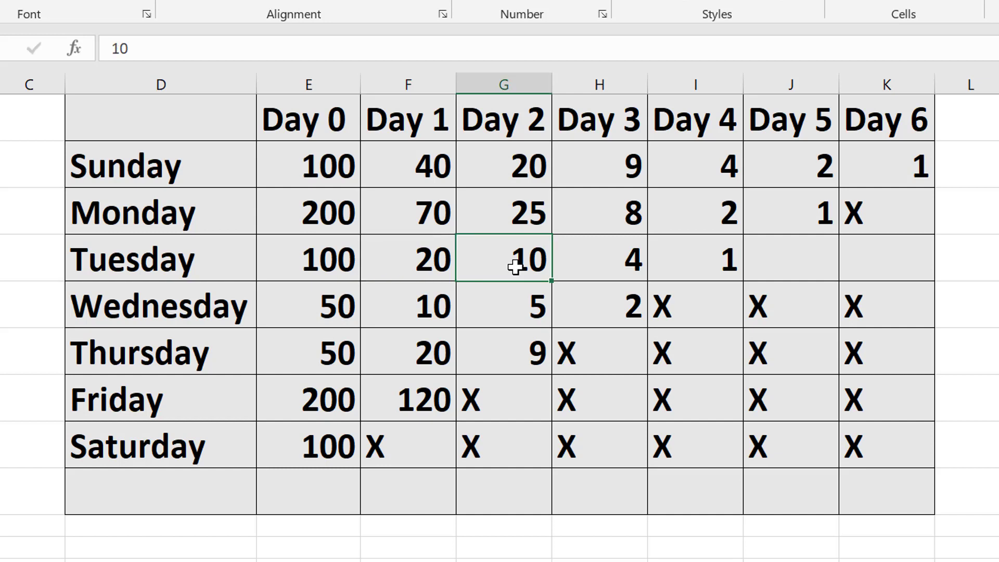
{"action": "left_click", "coordinate": [622, 263]}
{"action": "left_click", "coordinate": [705, 259]}
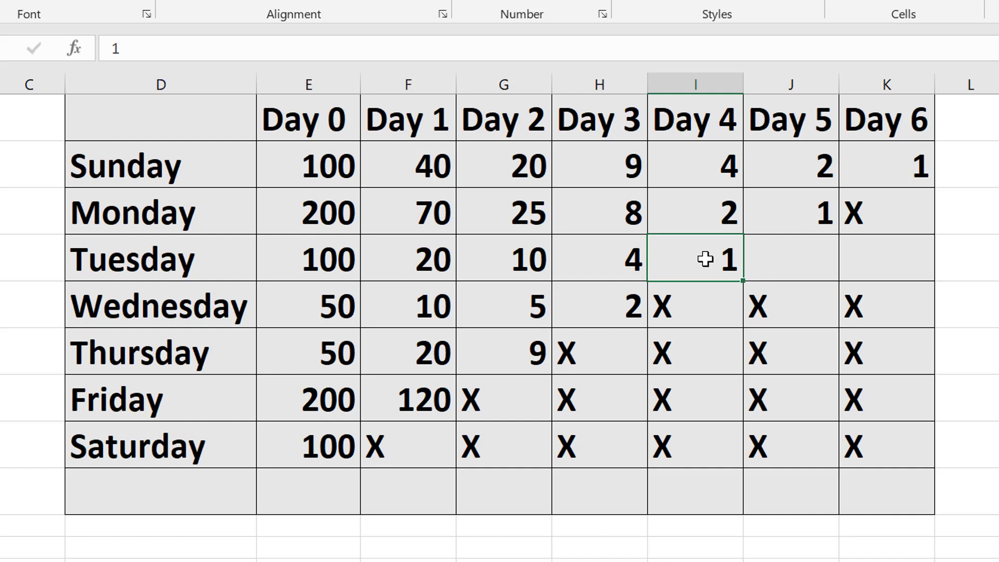
{"action": "left_click", "coordinate": [823, 256]}
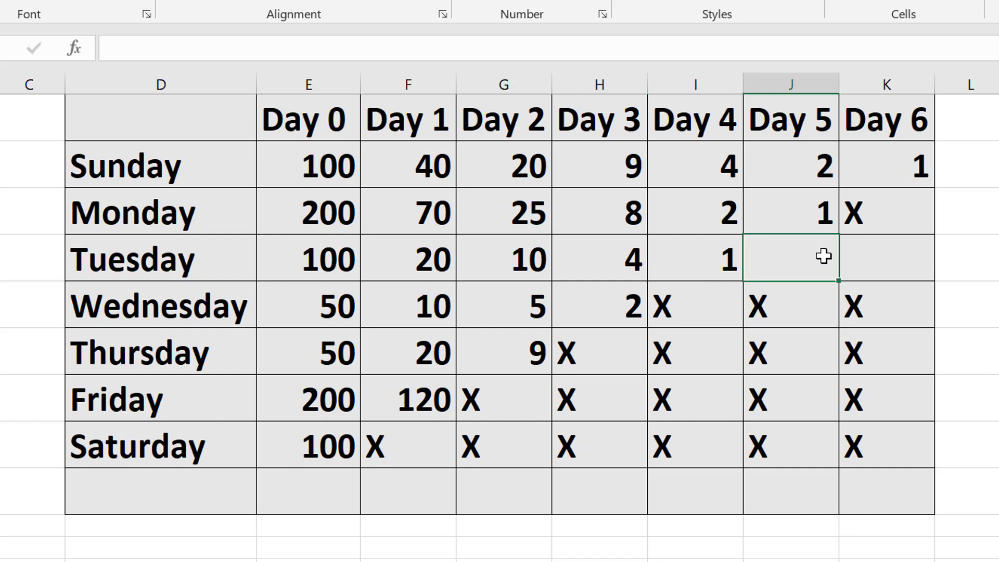
{"action": "type", "text": "X"}
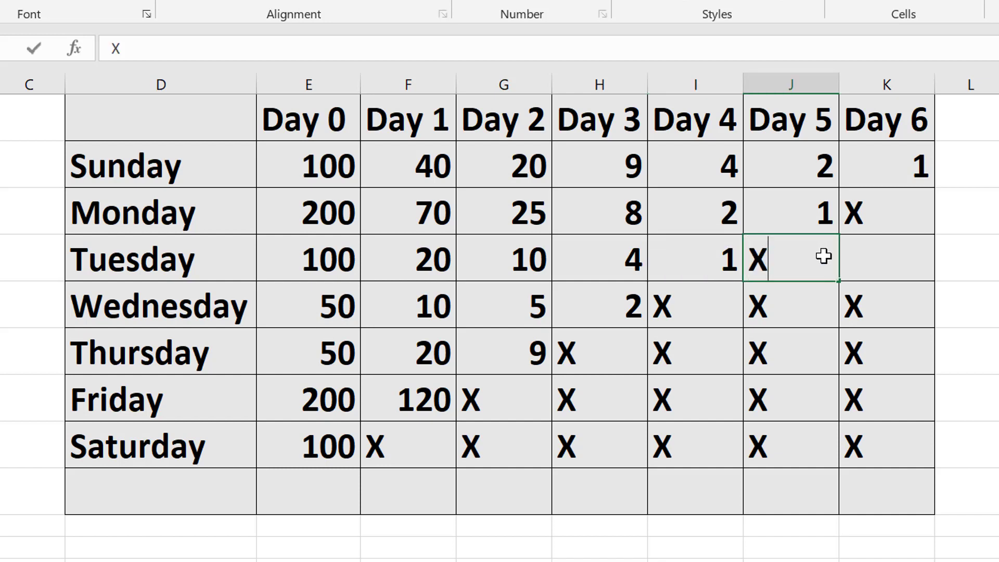
{"action": "left_click", "coordinate": [882, 280]}
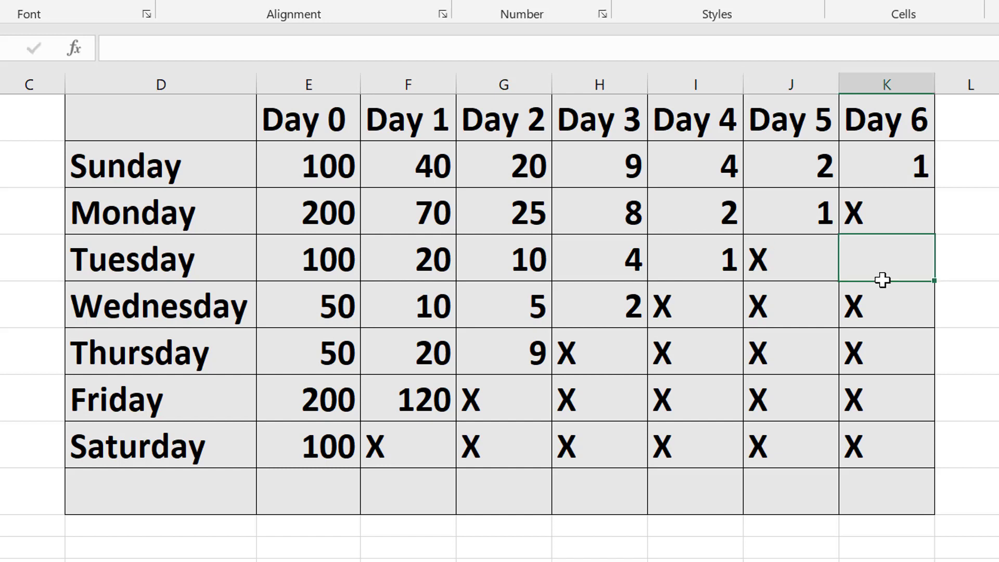
{"action": "type", "text": "X"}
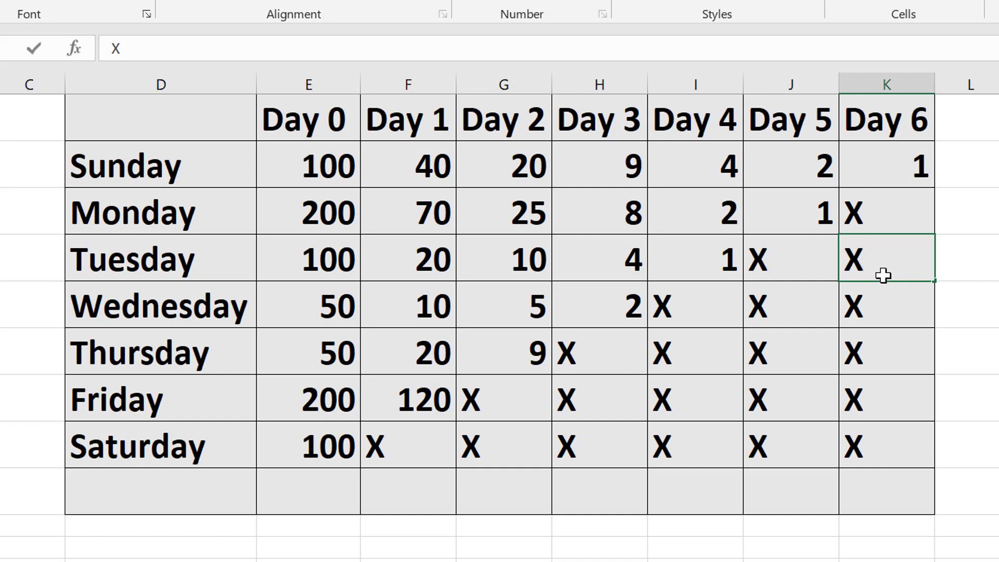
{"action": "left_click", "coordinate": [327, 164]}
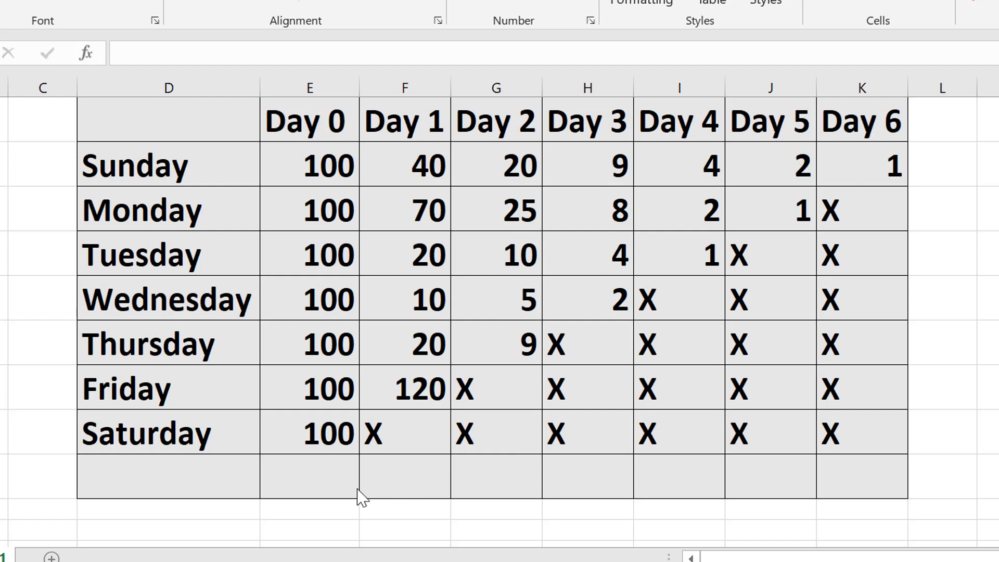
- Label the empty row below Saturday as Total
{"action": "left_click", "coordinate": [317, 477]}
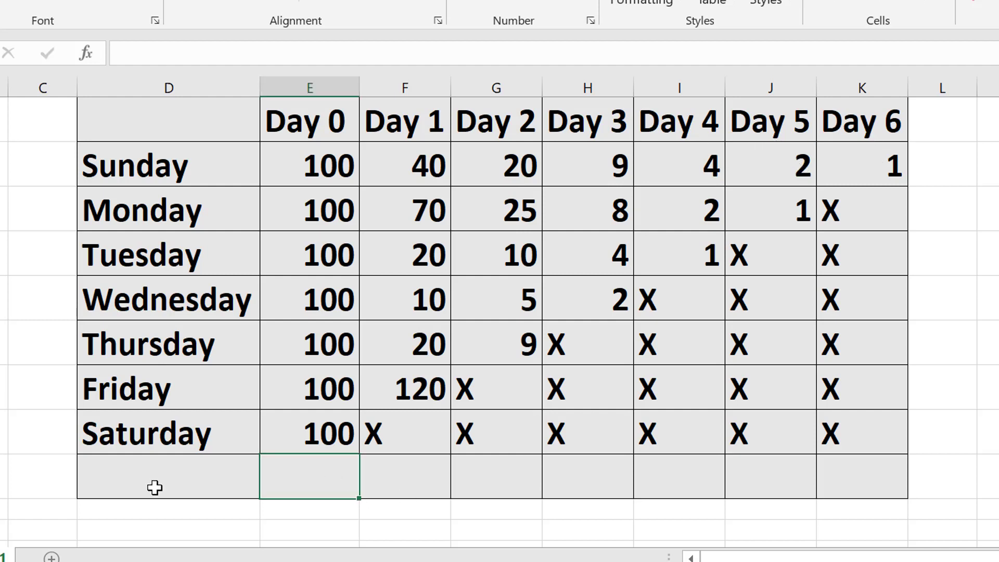
{"action": "left_click", "coordinate": [105, 486]}
{"action": "type", "text": "To"}
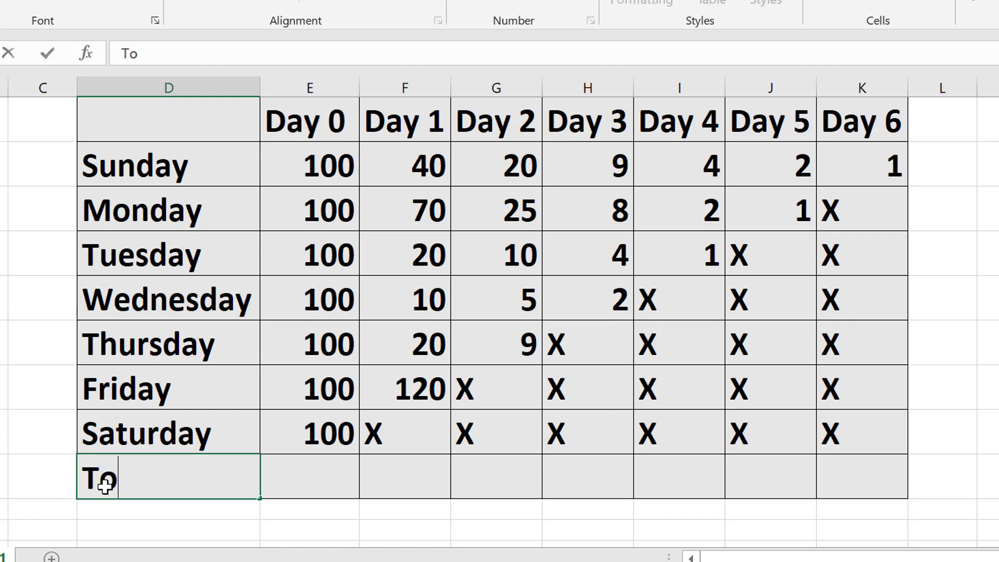
{"action": "type", "text": "tal"}
{"action": "left_click", "coordinate": [312, 487]}
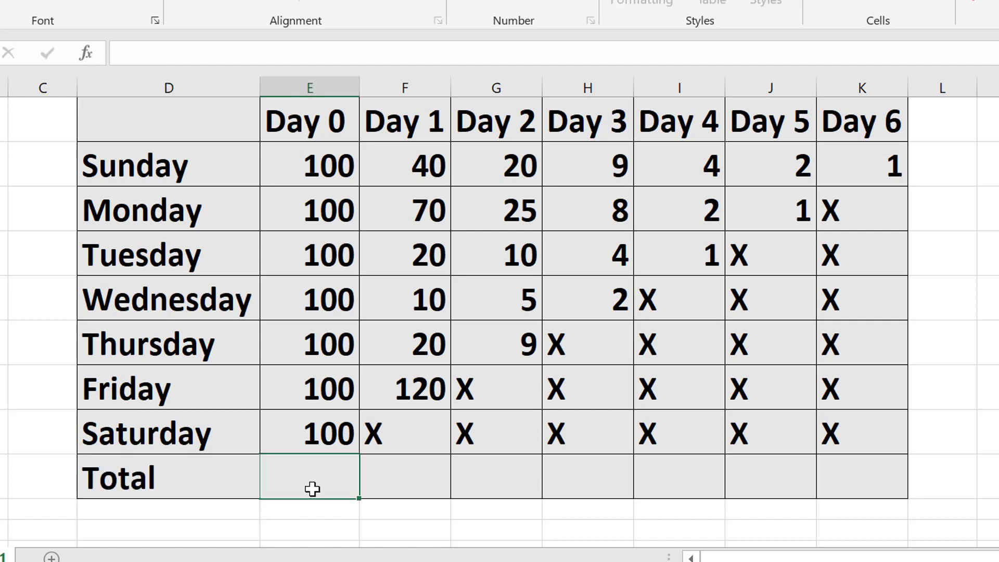
- Replace the X marks in Day 1 for Saturday and in Day 2 for Friday and Saturday with 0
{"action": "left_click", "coordinate": [403, 438]}
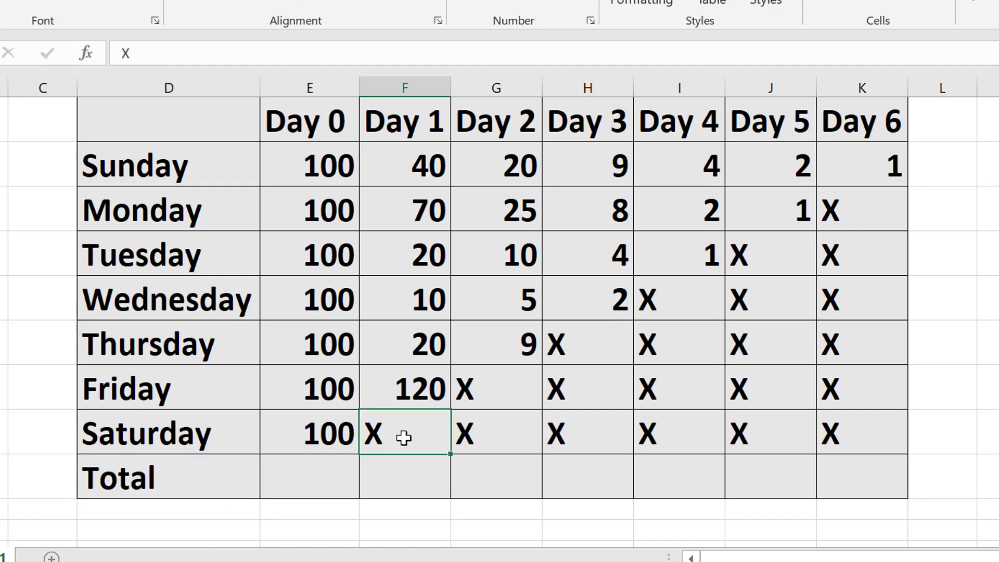
{"action": "type", "text": "0"}
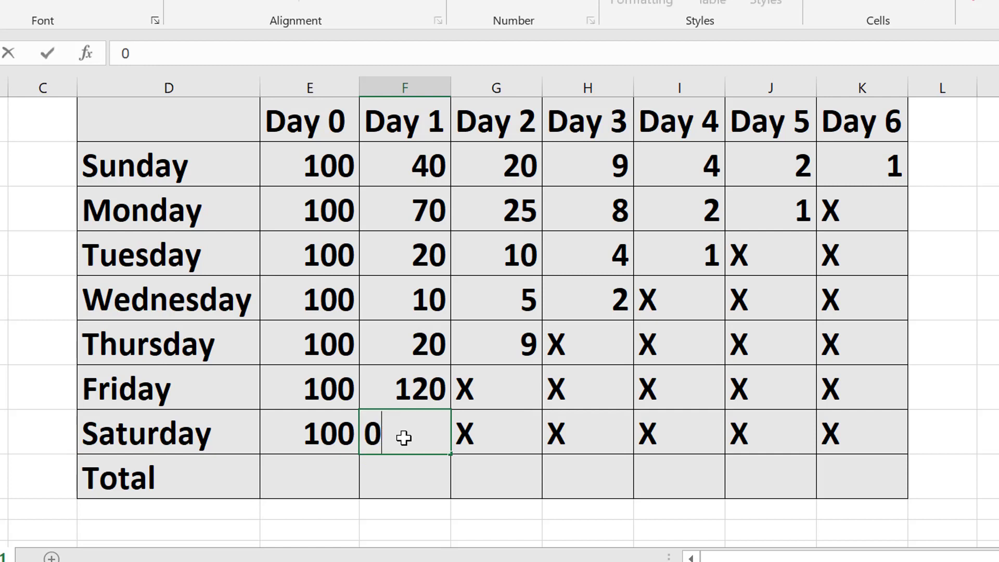
{"action": "left_click", "coordinate": [504, 376]}
{"action": "type", "text": "0"}
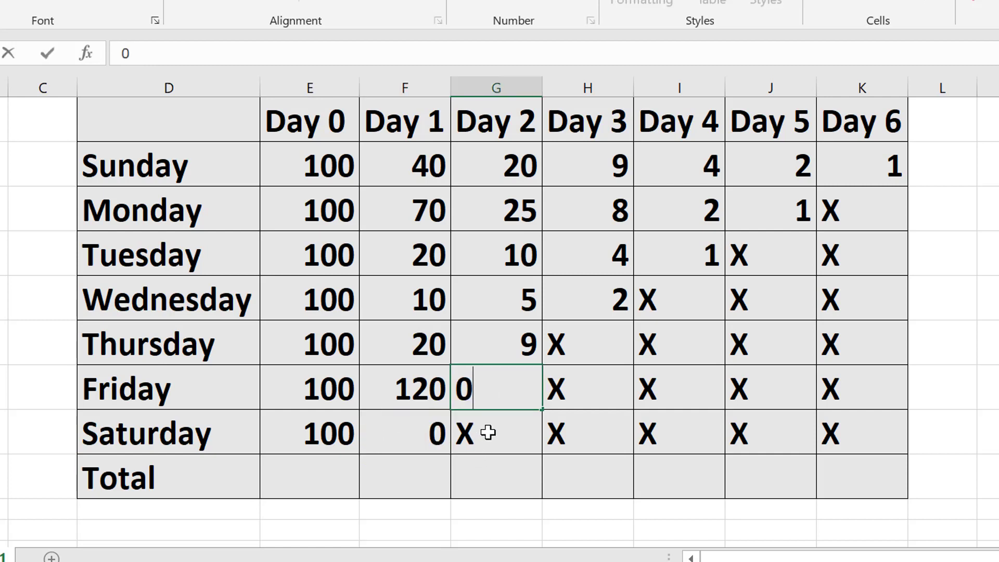
{"action": "left_click", "coordinate": [488, 431]}
{"action": "type", "text": "0"}
- Replace the Day 3 X marks for Thursday, Friday and Saturday with 0
{"action": "double_click", "coordinate": [614, 439]}
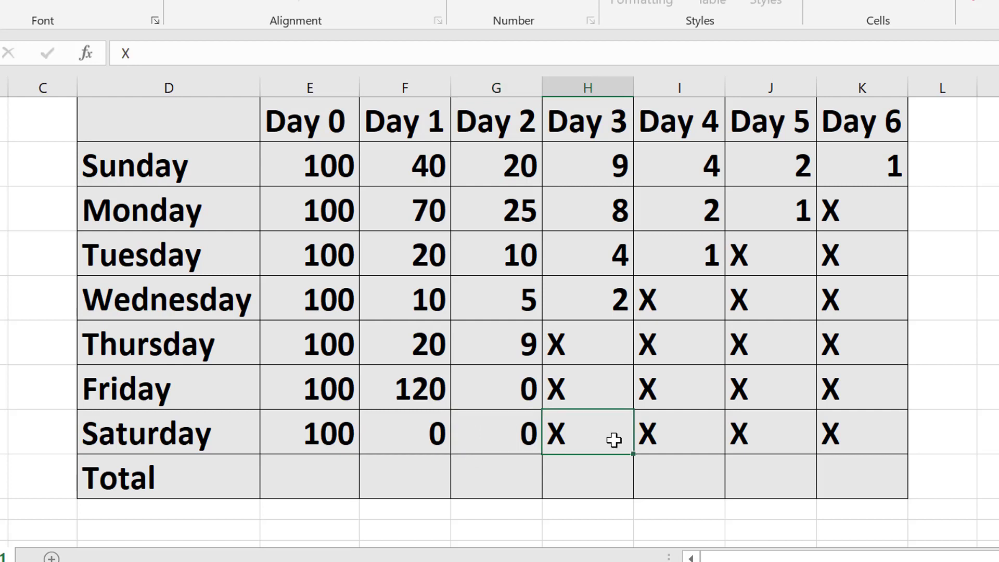
{"action": "key", "text": "BackSpace"}
{"action": "type", "text": "0"}
{"action": "left_click", "coordinate": [597, 380]}
{"action": "type", "text": "0"}
{"action": "left_click", "coordinate": [607, 349]}
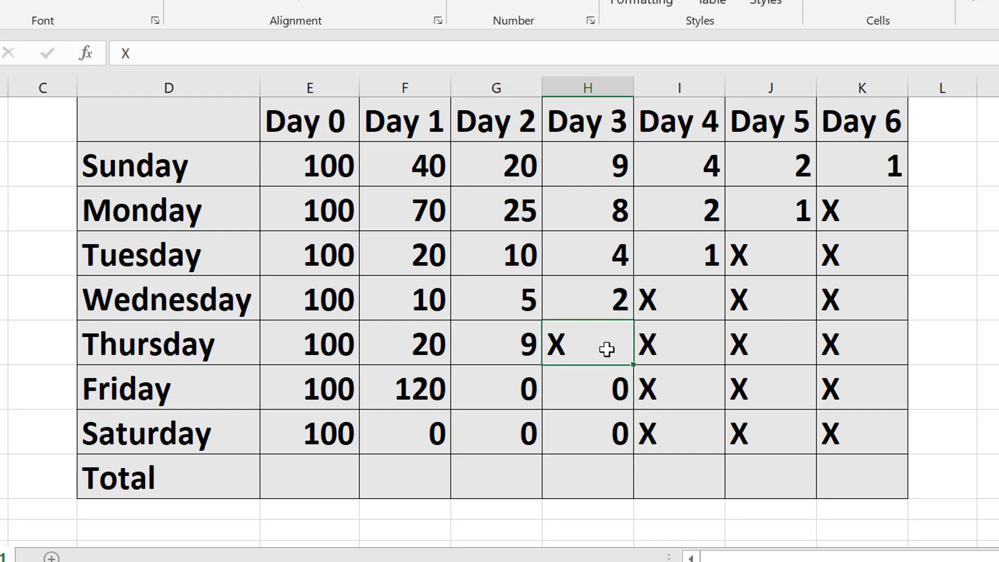
{"action": "type", "text": "0"}
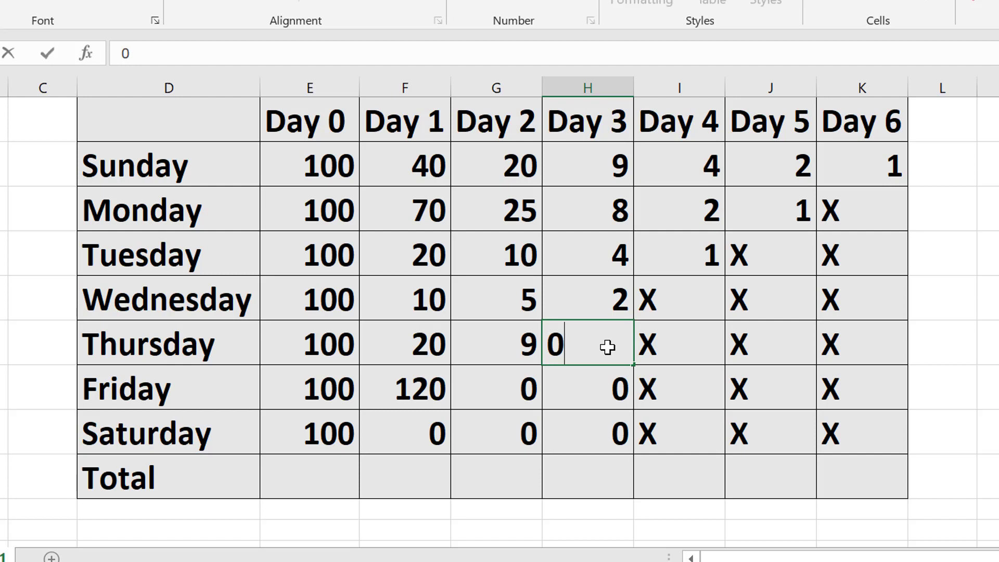
- Replace the Day 4 X marks for Wednesday through Saturday with 0
{"action": "left_click", "coordinate": [688, 297]}
{"action": "type", "text": "0"}
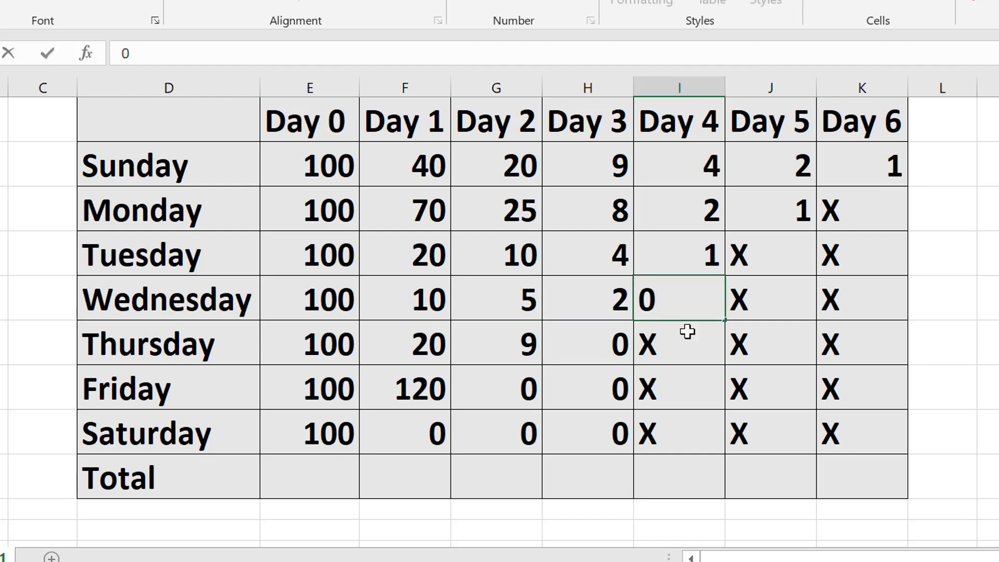
{"action": "double_click", "coordinate": [687, 344]}
{"action": "key", "text": "BackSpace"}
{"action": "type", "text": "0"}
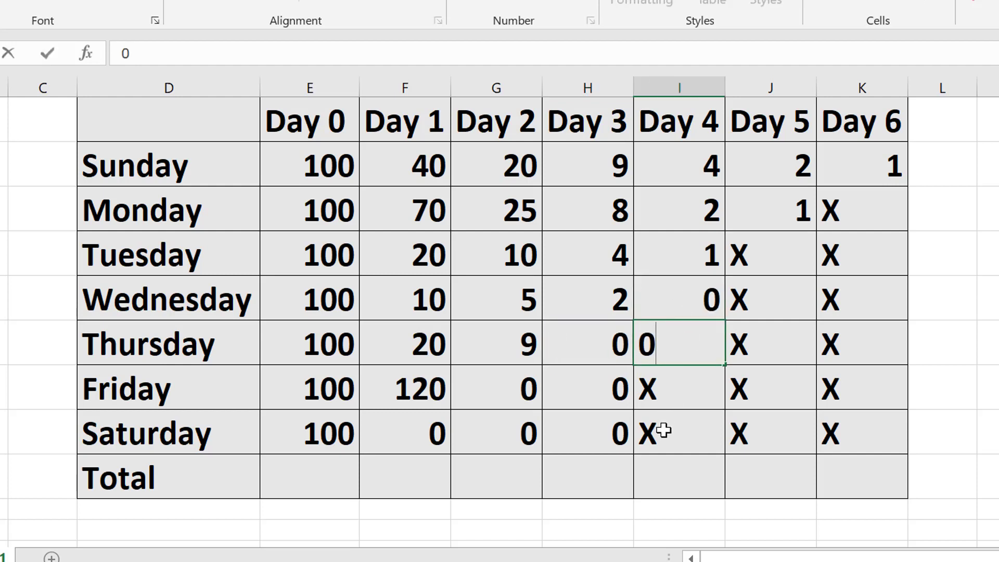
{"action": "left_click", "coordinate": [677, 386]}
{"action": "type", "text": "0"}
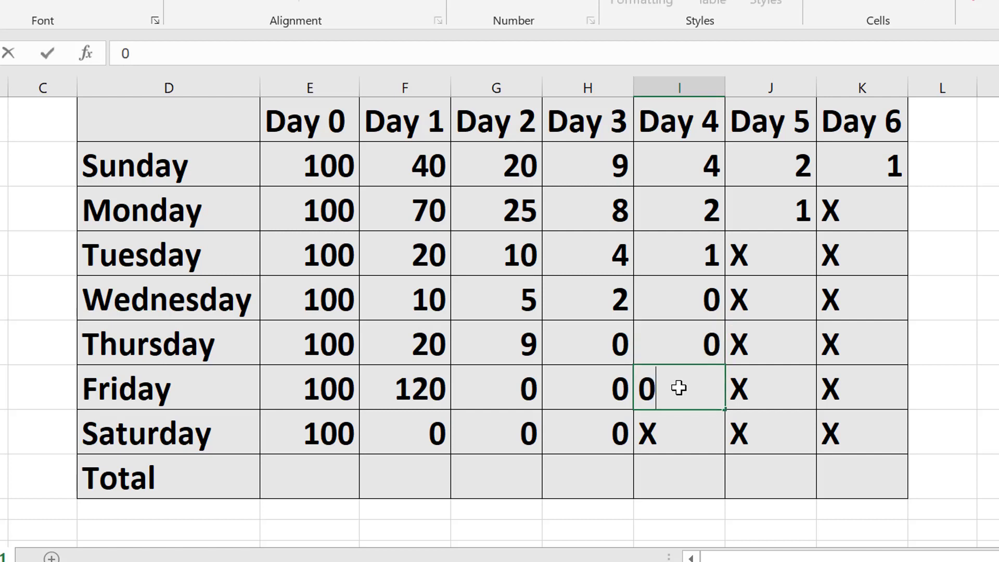
{"action": "left_click", "coordinate": [682, 436]}
{"action": "type", "text": "0"}
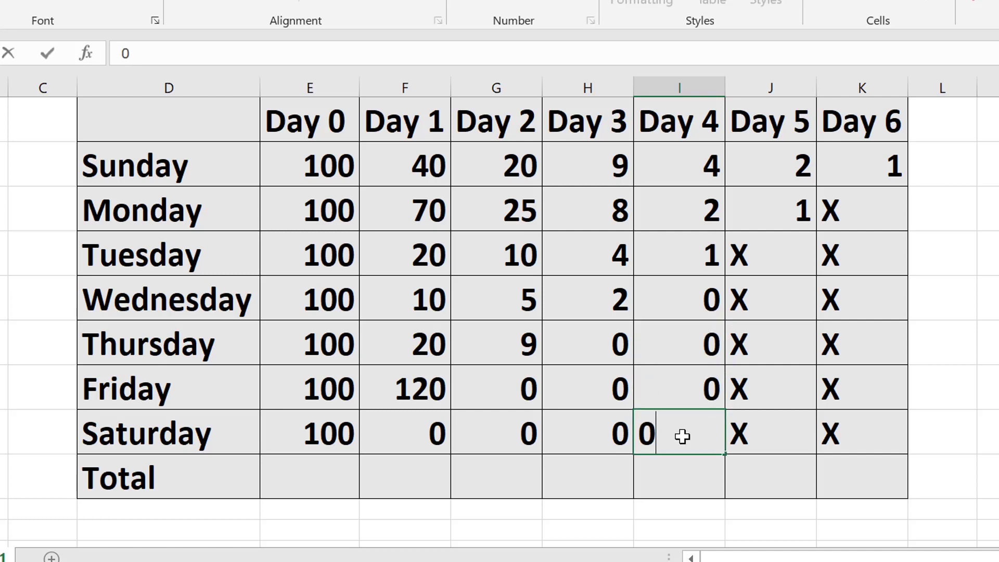
- Replace the Day 5 X marks for Tuesday through Saturday with 0
{"action": "left_click", "coordinate": [773, 251]}
{"action": "type", "text": "0"}
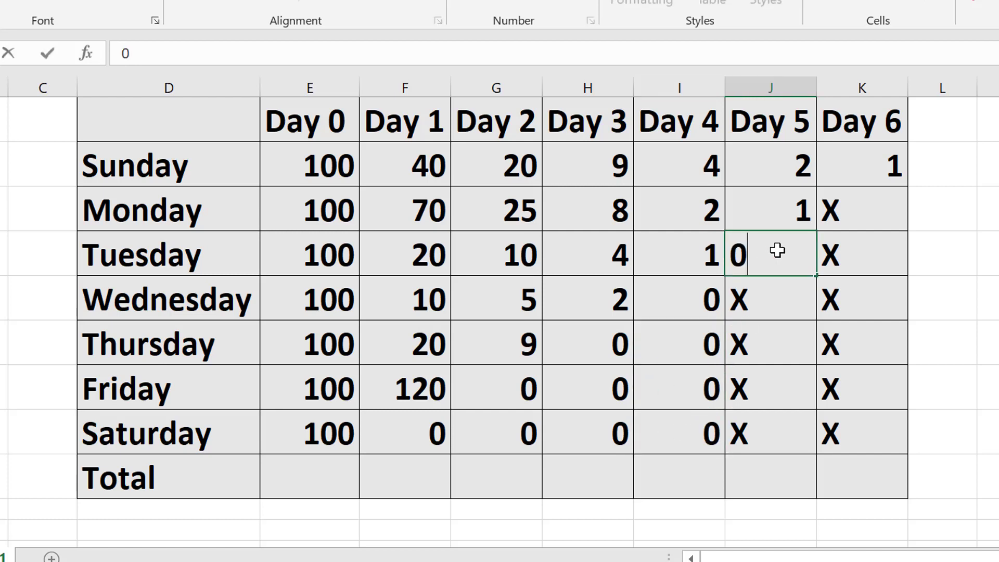
{"action": "left_click", "coordinate": [777, 303]}
{"action": "type", "text": "0"}
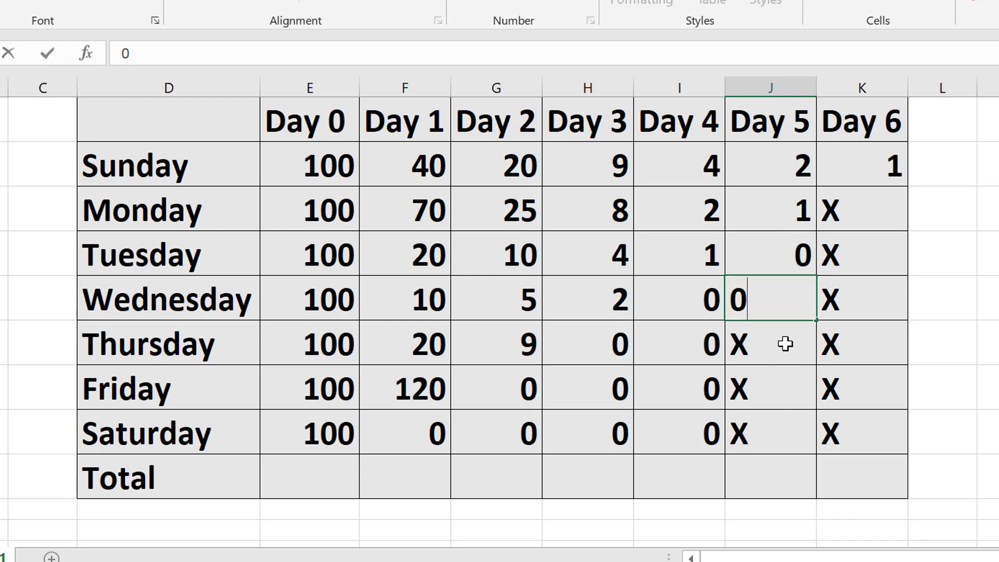
{"action": "left_click", "coordinate": [785, 343]}
{"action": "type", "text": "0"}
{"action": "left_click", "coordinate": [763, 386]}
{"action": "type", "text": "0"}
{"action": "left_click", "coordinate": [774, 432]}
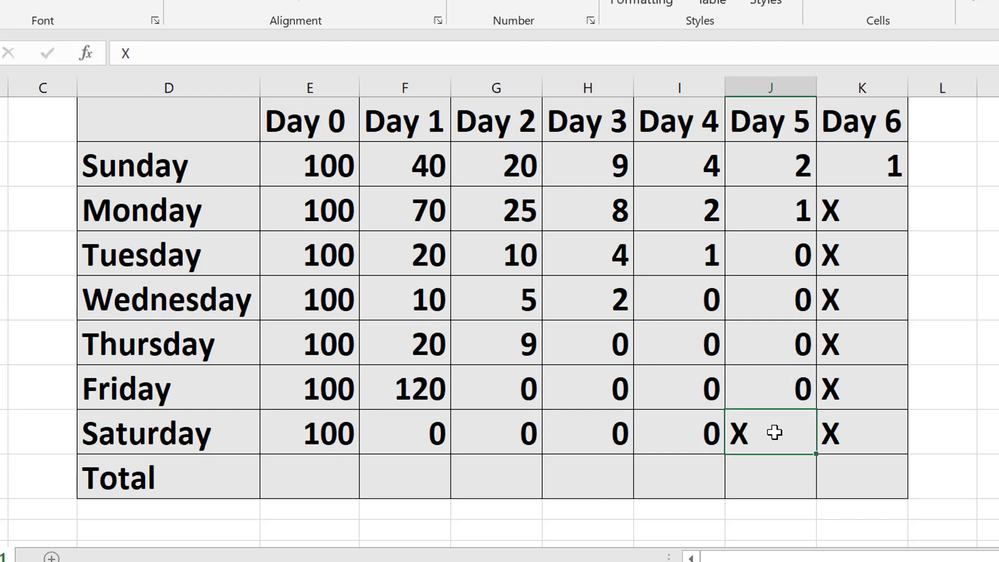
{"action": "type", "text": "0"}
- Replace the Day 6 X marks for Monday through Saturday with 0
{"action": "left_click", "coordinate": [881, 430]}
{"action": "type", "text": "0"}
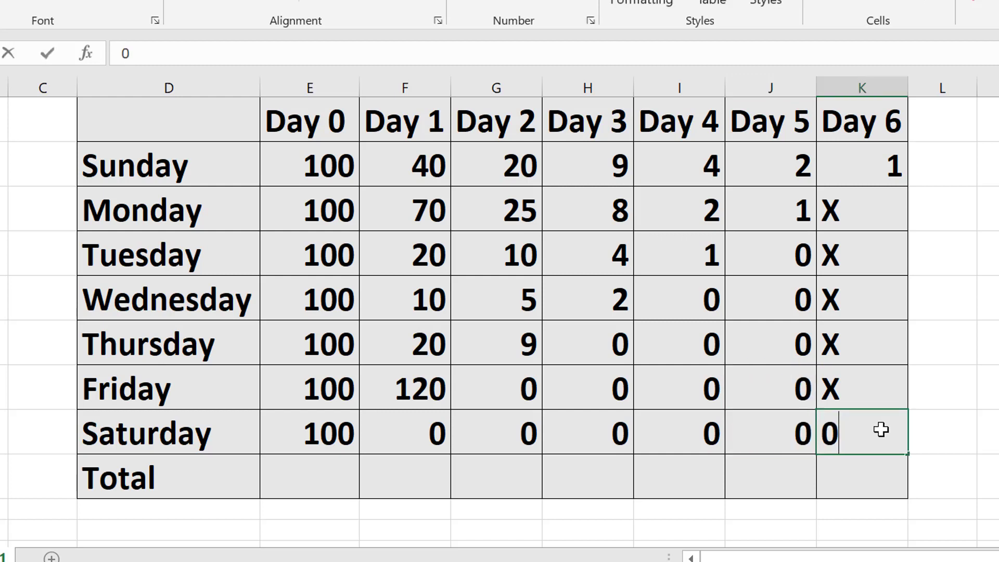
{"action": "left_click", "coordinate": [871, 398]}
{"action": "type", "text": "0"}
{"action": "left_click", "coordinate": [879, 347]}
{"action": "type", "text": "0"}
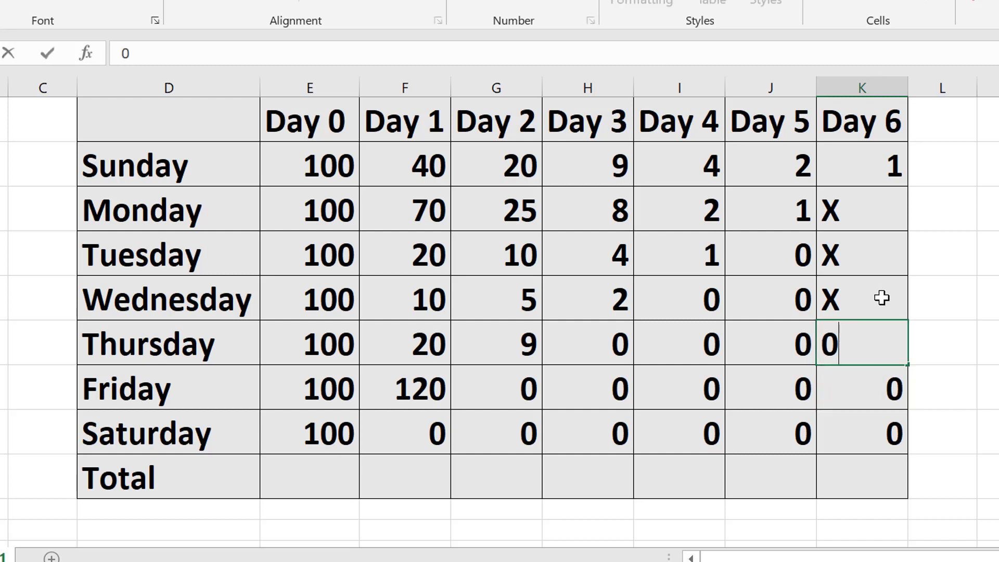
{"action": "left_click", "coordinate": [882, 298]}
{"action": "type", "text": "0"}
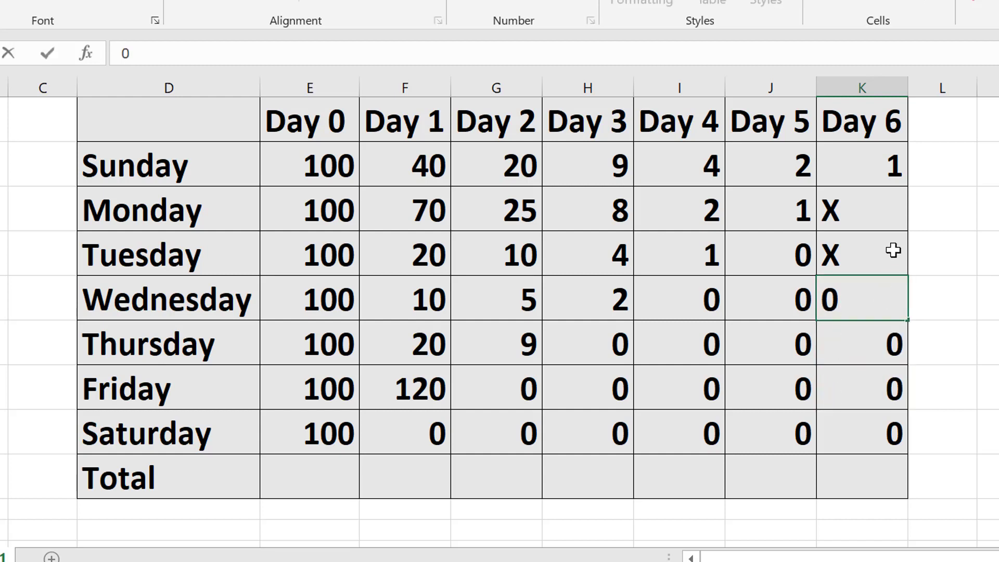
{"action": "left_click", "coordinate": [885, 241]}
{"action": "type", "text": "0"}
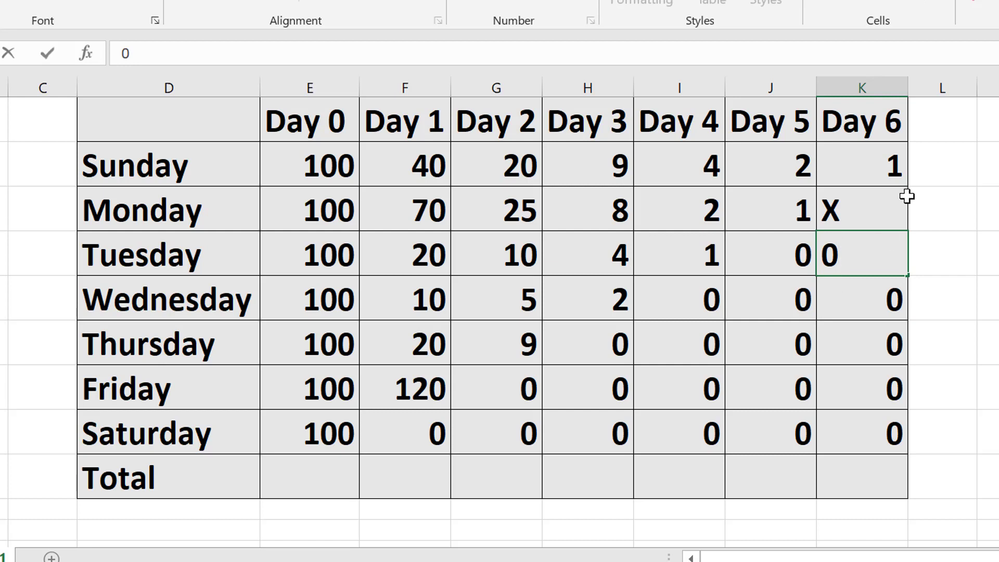
{"action": "left_click", "coordinate": [887, 217]}
{"action": "type", "text": "0"}
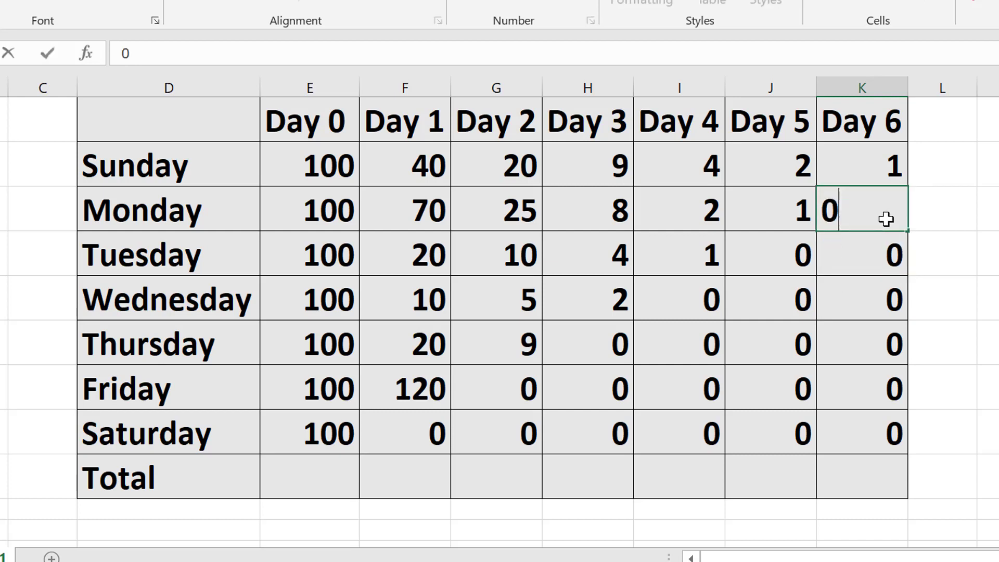
{"action": "left_click", "coordinate": [853, 422]}
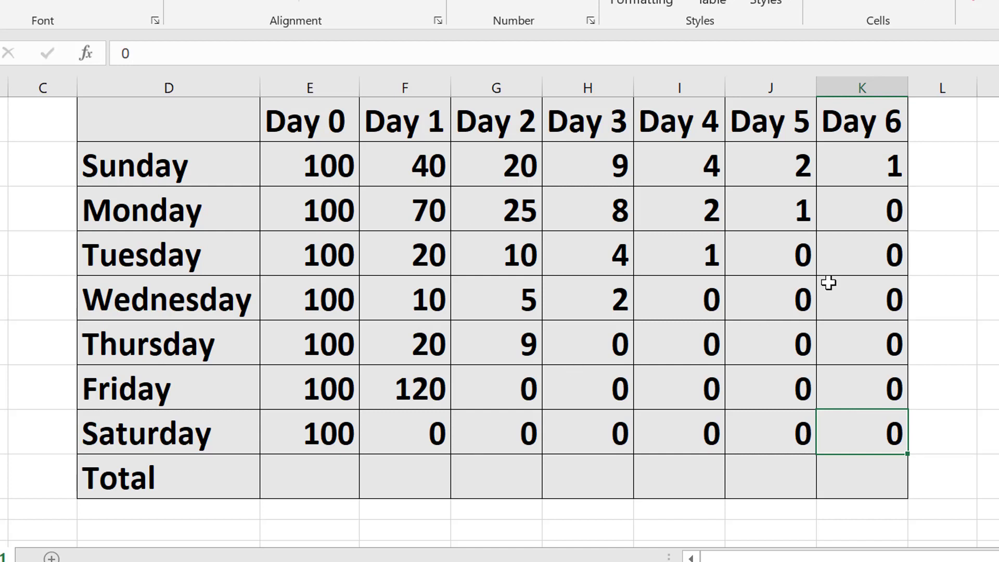
- Sum the Day 6 column's Sunday to Saturday values in the Total row with AutoSum
{"action": "left_click", "coordinate": [860, 478]}
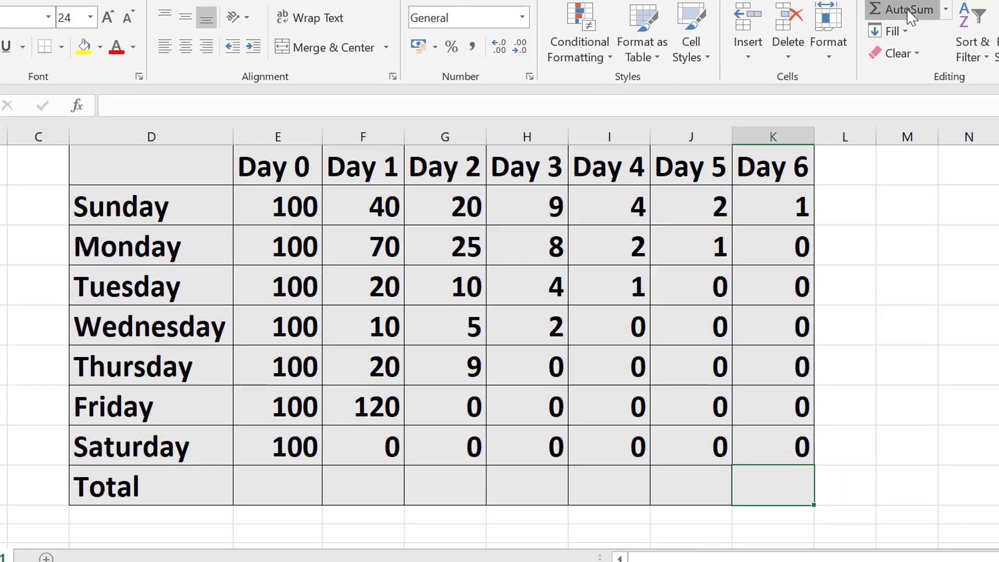
{"action": "left_click", "coordinate": [912, 16]}
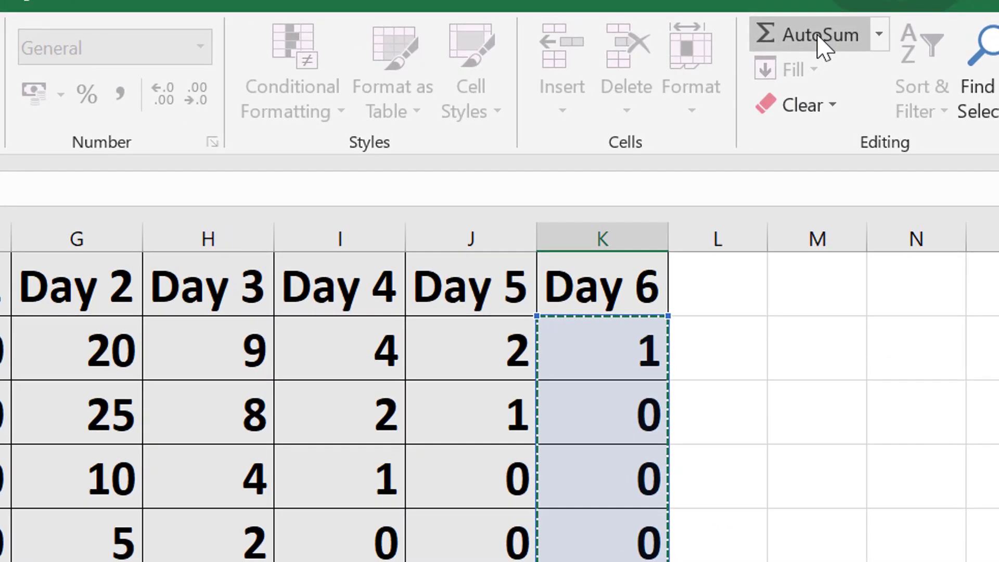
{"action": "left_click", "coordinate": [890, 23]}
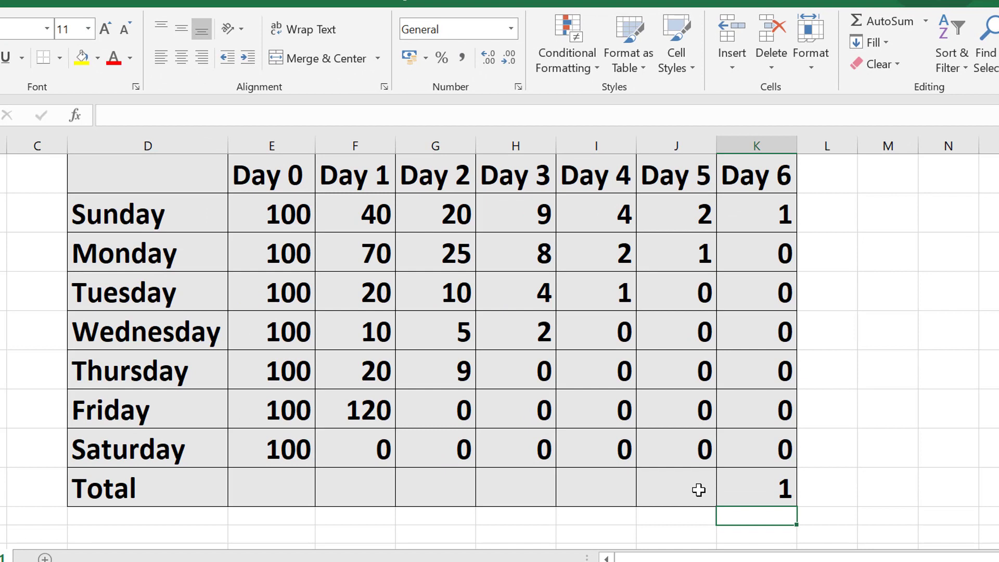
- Sum the Day 5 column's Sunday to Saturday values in the Total row with AutoSum
{"action": "left_click", "coordinate": [697, 489]}
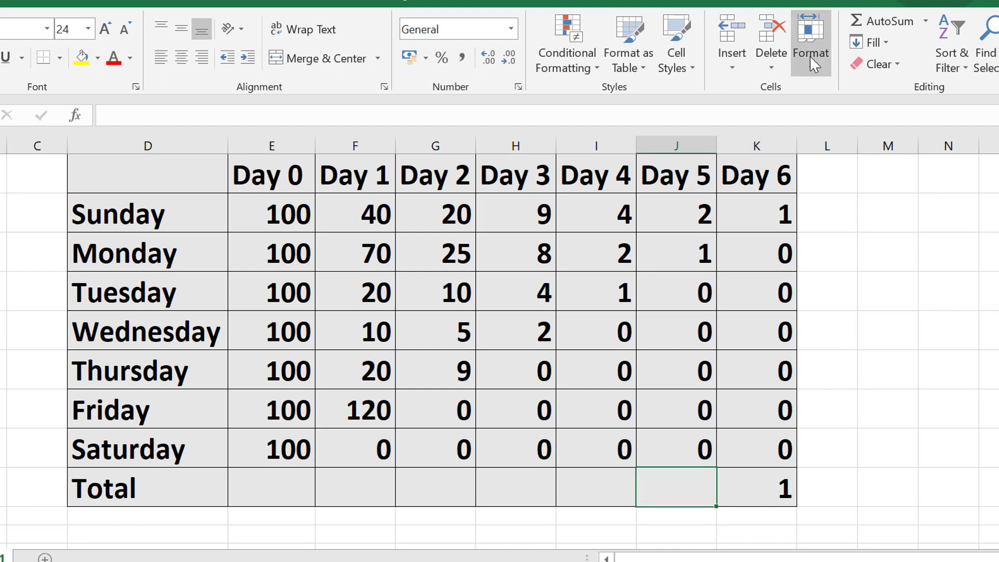
{"action": "left_click", "coordinate": [904, 21]}
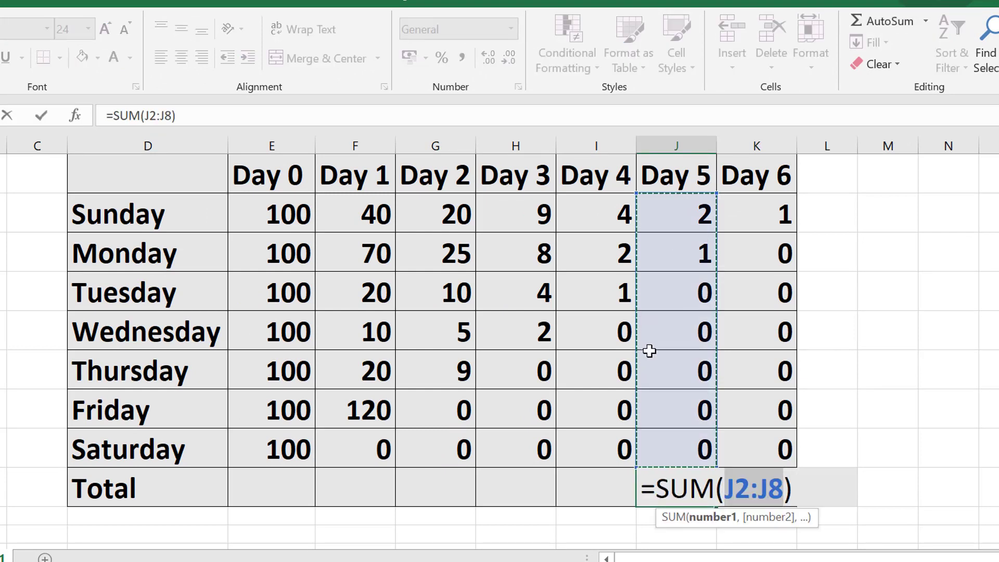
{"action": "left_click", "coordinate": [601, 487]}
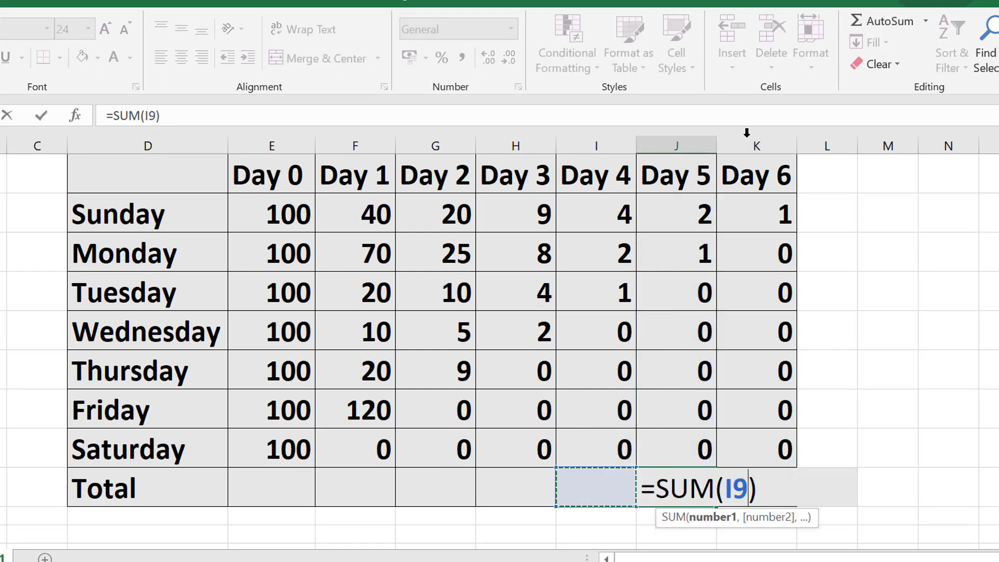
{"action": "left_click", "coordinate": [880, 22]}
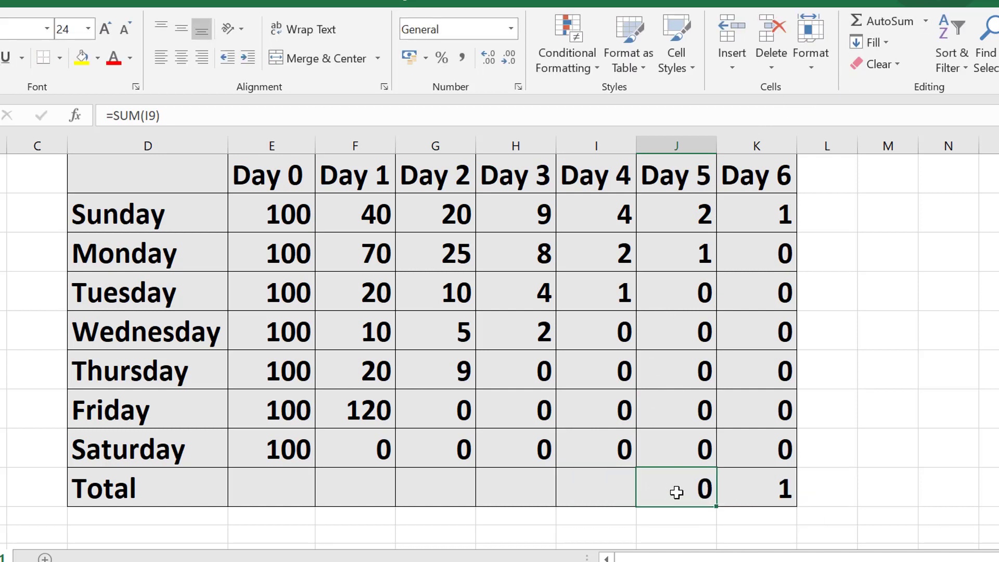
{"action": "left_click", "coordinate": [885, 18]}
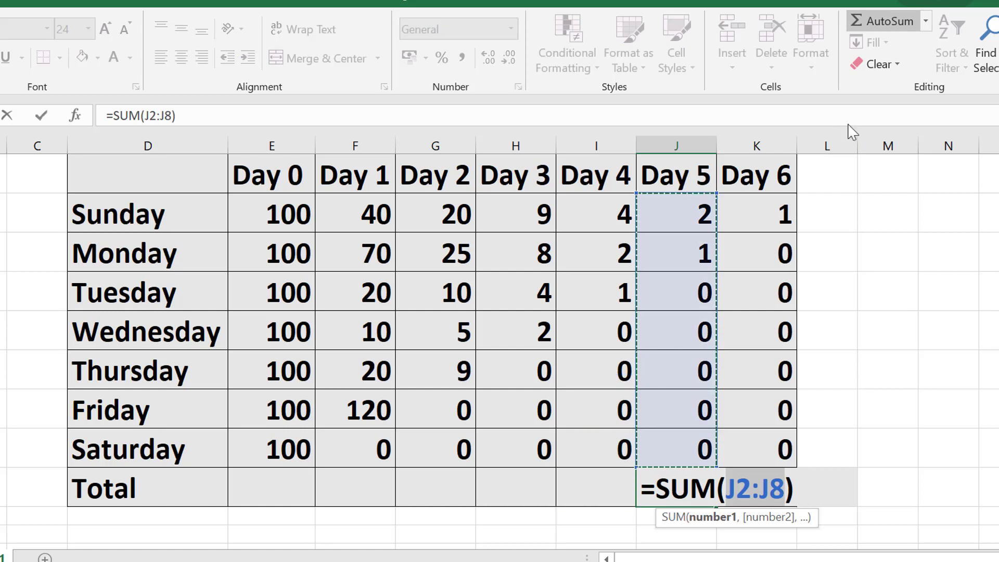
{"action": "key", "text": "Return"}
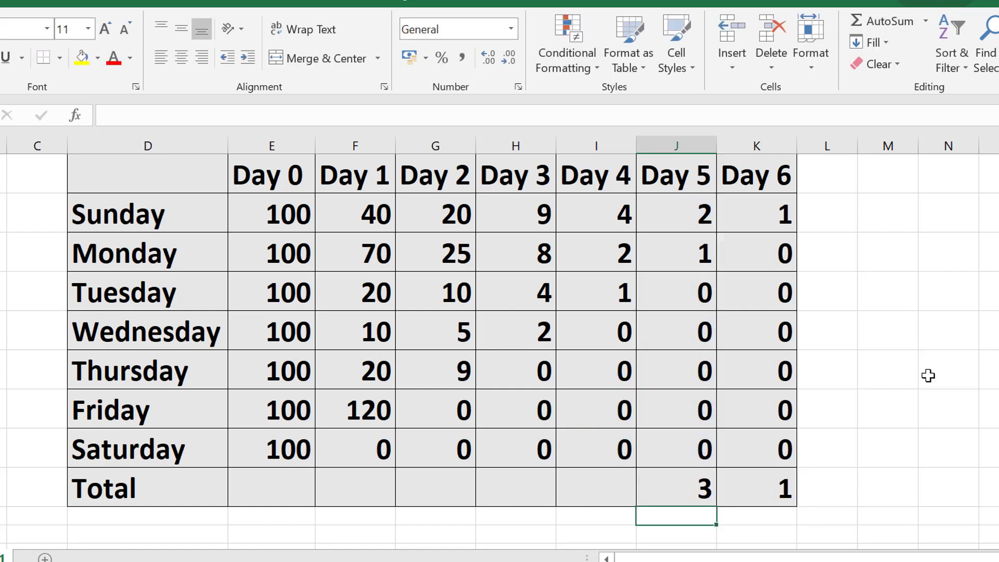
- Total the Sunday to Saturday values of the Day 4 and Day 3 columns in the Total row with AutoSum
{"action": "left_click", "coordinate": [617, 480]}
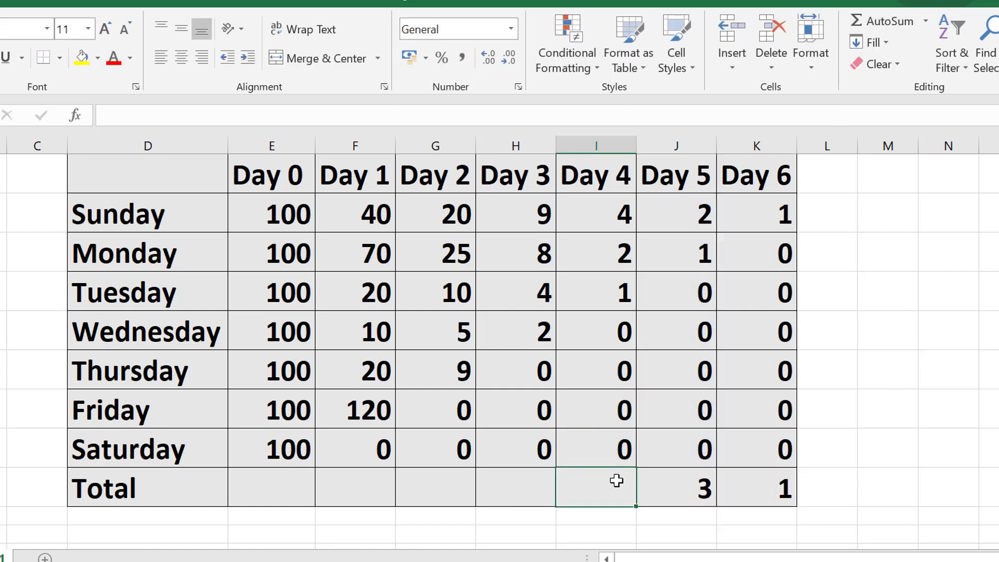
{"action": "left_click", "coordinate": [884, 20]}
{"action": "key", "text": "Return"}
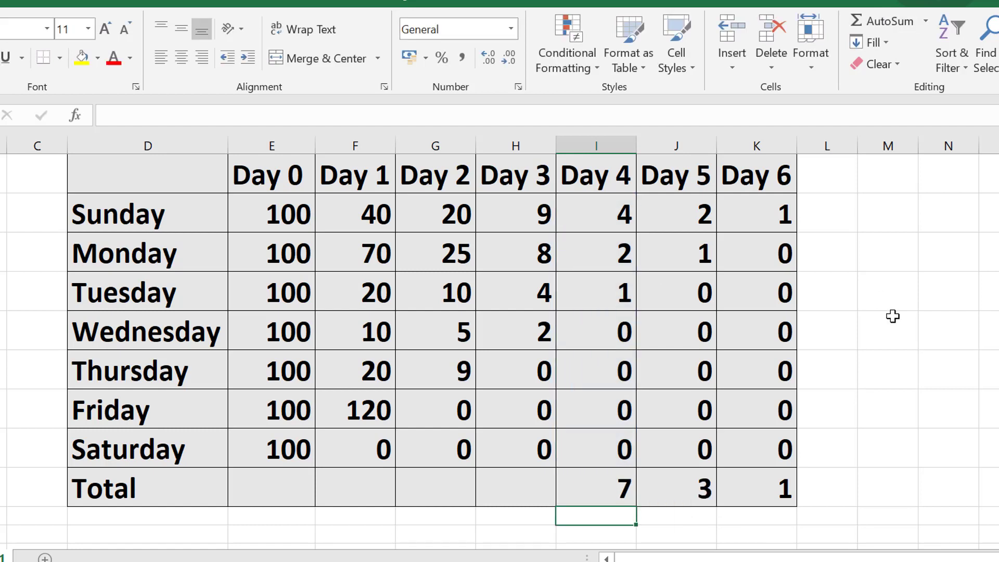
{"action": "left_click", "coordinate": [531, 482]}
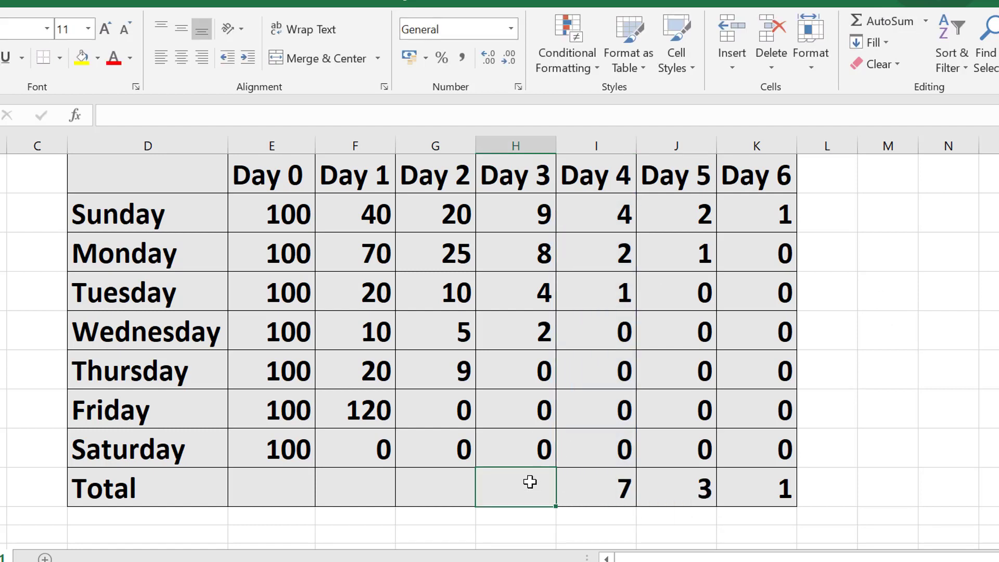
{"action": "left_click", "coordinate": [878, 29]}
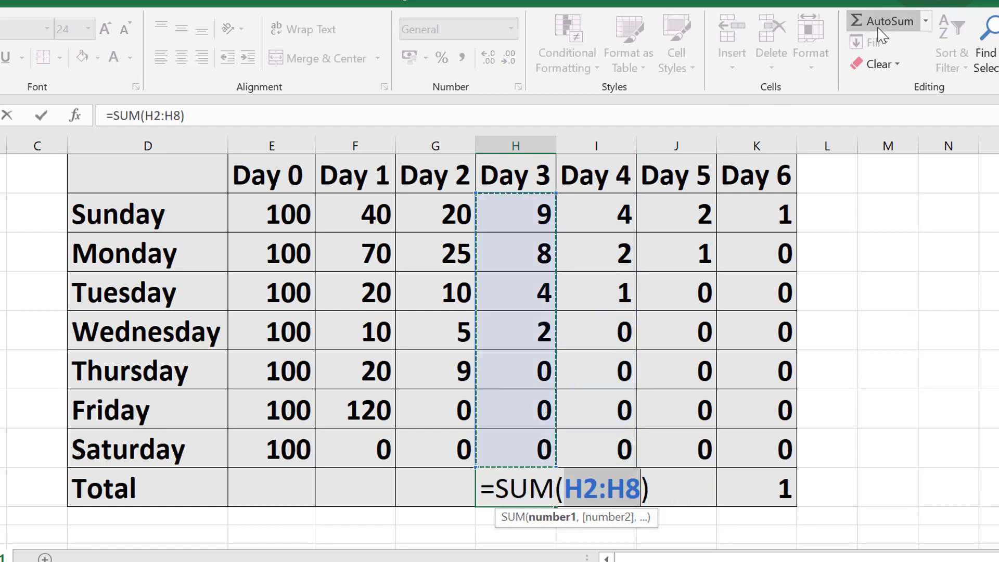
{"action": "key", "text": "Return"}
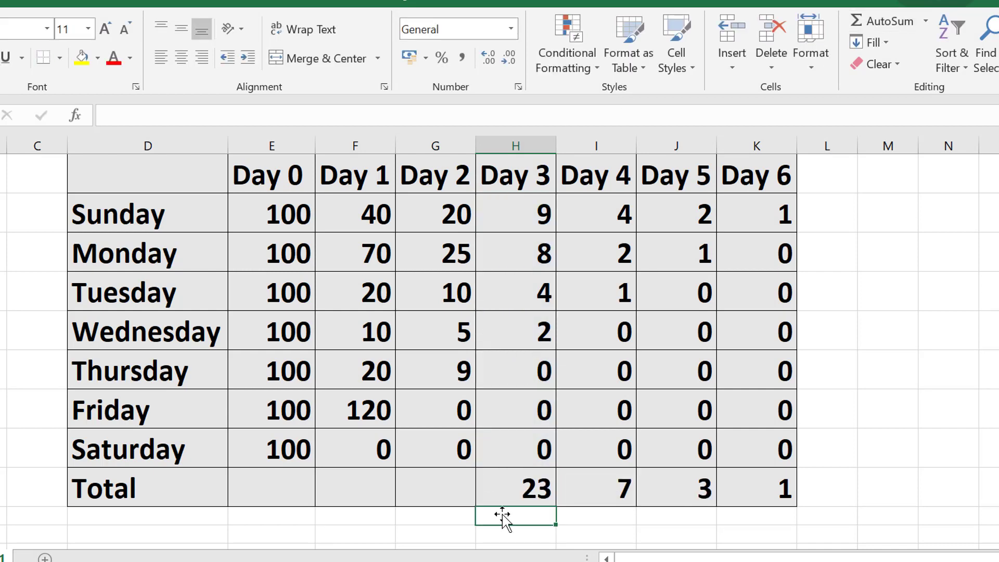
- Total the Sunday to Saturday values of the Day 2 and Day 1 columns in the Total row with AutoSum
{"action": "left_click", "coordinate": [443, 481]}
{"action": "left_click", "coordinate": [886, 26]}
{"action": "key", "text": "Return"}
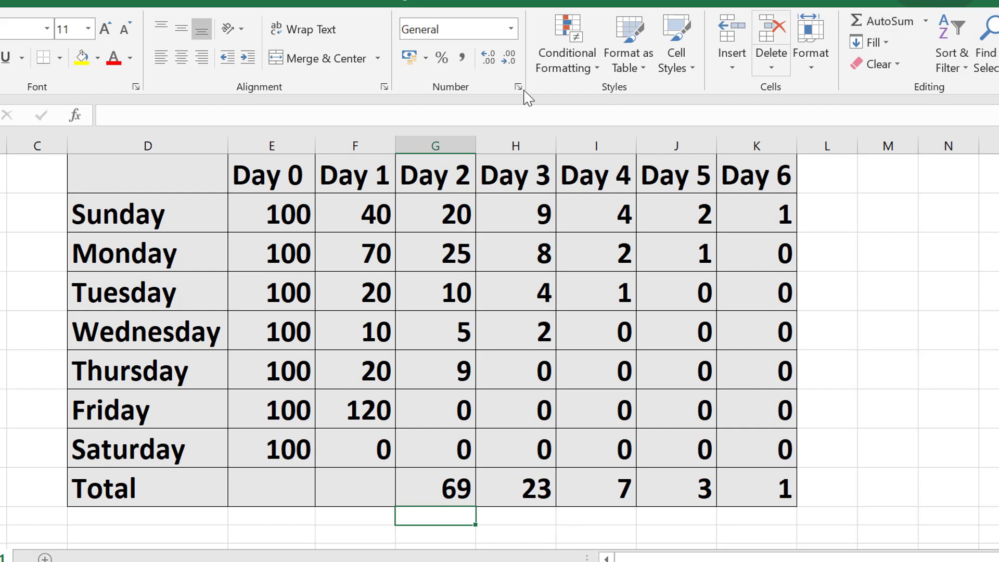
{"action": "left_click", "coordinate": [365, 486]}
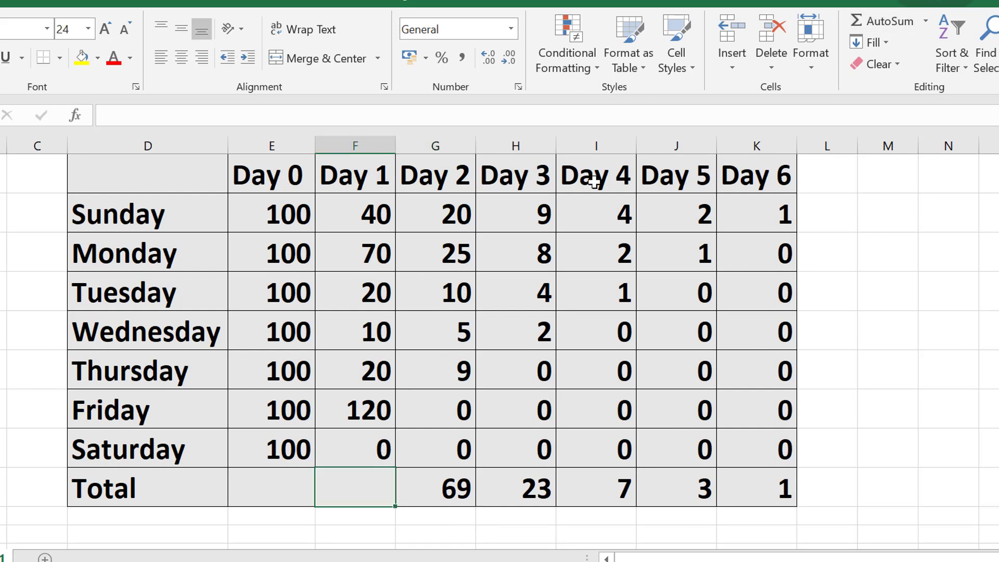
{"action": "left_click", "coordinate": [886, 27]}
{"action": "key", "text": "Return"}
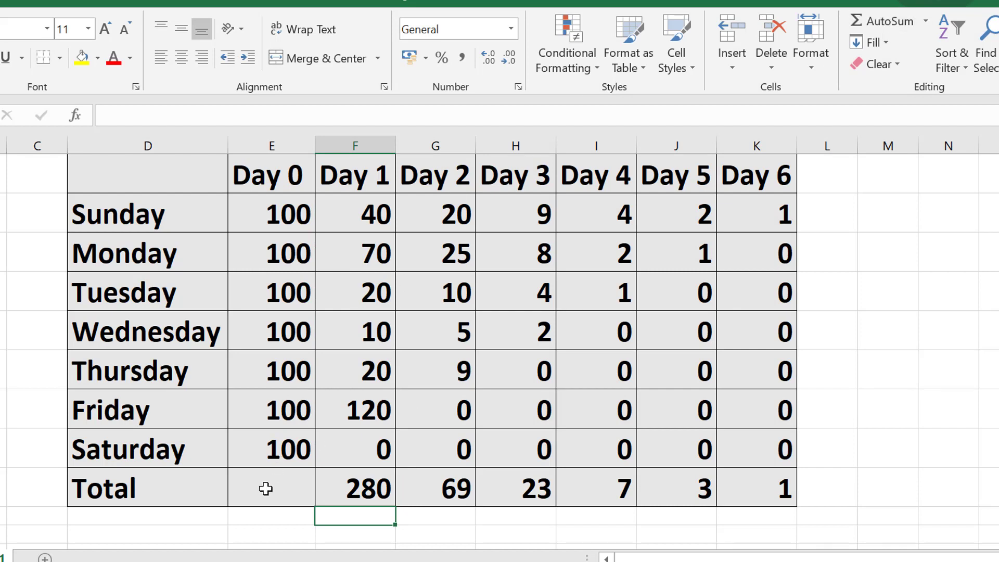
- Sum the Day 0 column's Sunday to Saturday values in the Total row with AutoSum
{"action": "left_click", "coordinate": [266, 489]}
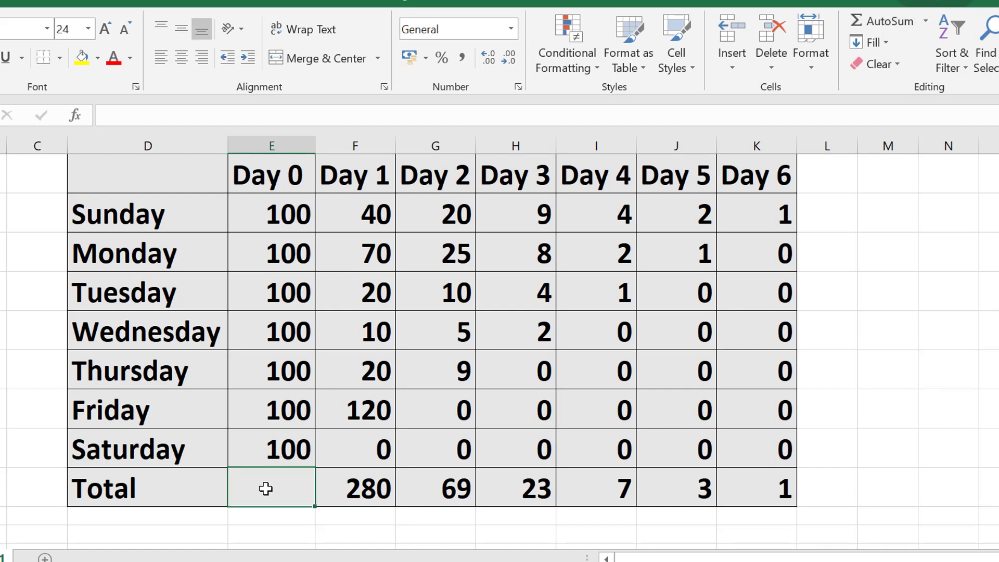
{"action": "left_click", "coordinate": [886, 26]}
{"action": "key", "text": "Return"}
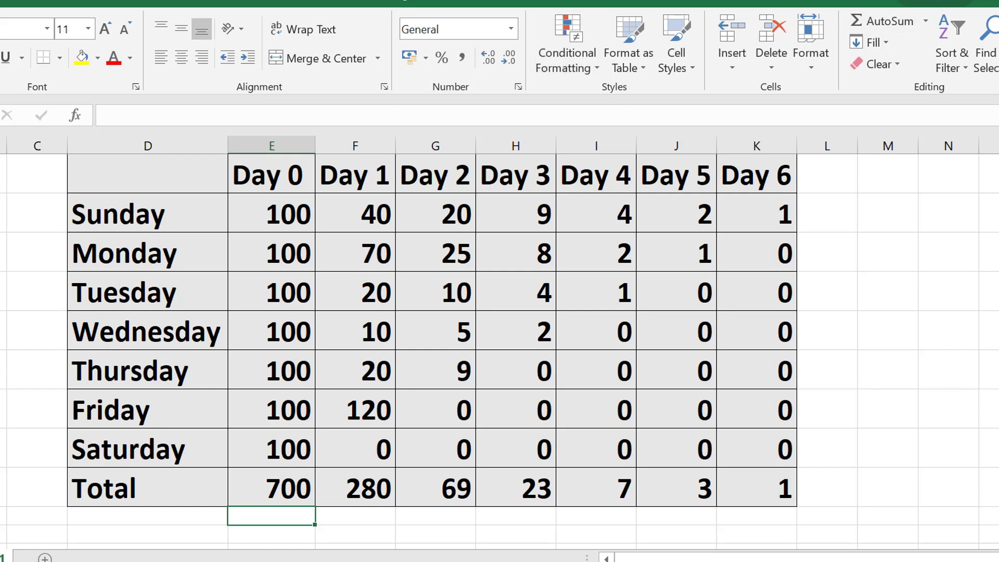
- Switch to the Google Analytics Cohort Analysis report and examine its daily retention table and the All Users retention chart
{"action": "mouse_move", "coordinate": [381, 561]}
{"action": "left_click", "coordinate": [381, 541]}
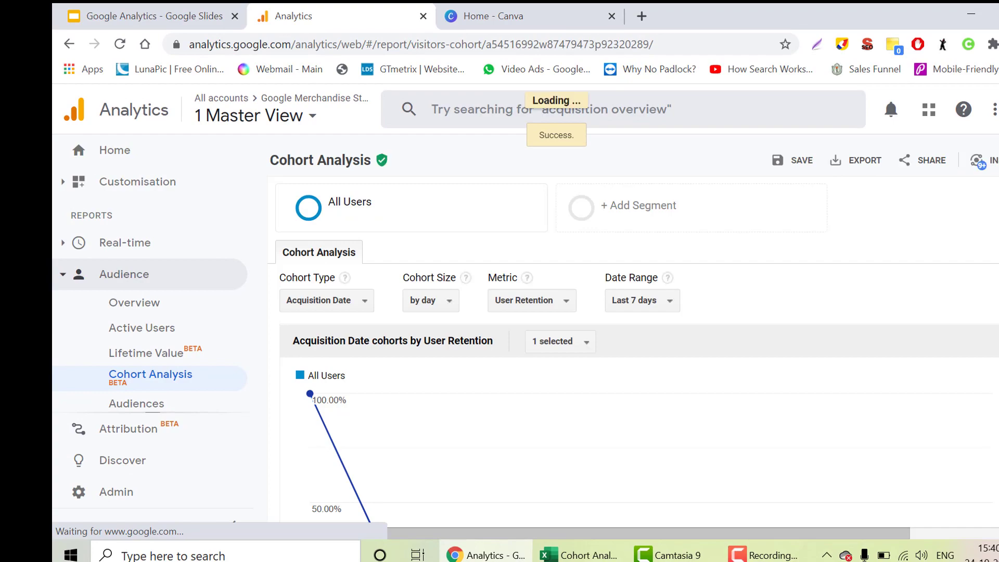
{"action": "scroll", "coordinate": [624, 338], "scroll_direction": "down", "scroll_amount": 6}
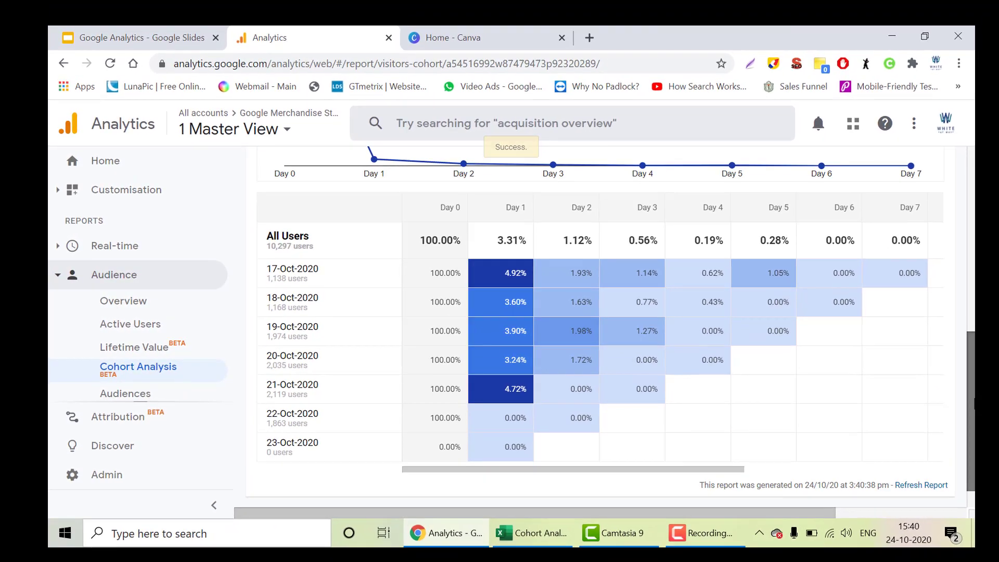
{"action": "left_click_drag", "start_coordinate": [974, 400], "coordinate": [974, 405]}
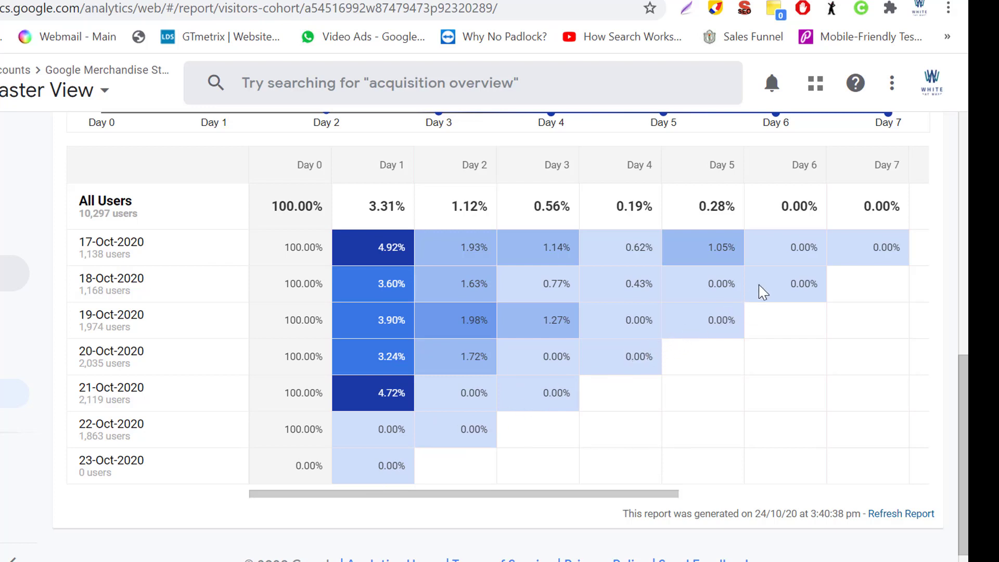
{"action": "mouse_move", "coordinate": [893, 239]}
{"action": "mouse_move", "coordinate": [534, 224]}
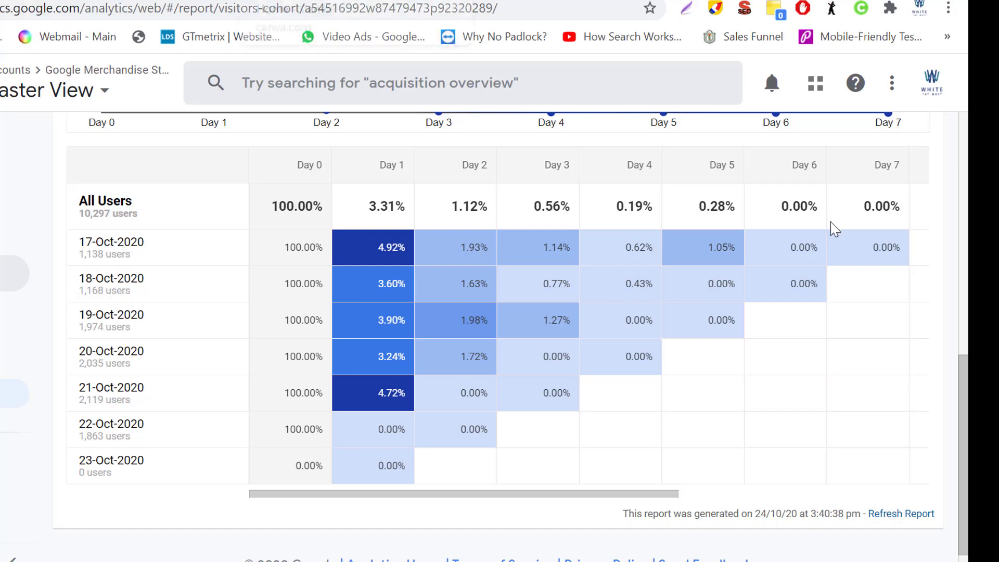
{"action": "left_click_drag", "start_coordinate": [965, 432], "coordinate": [965, 279]}
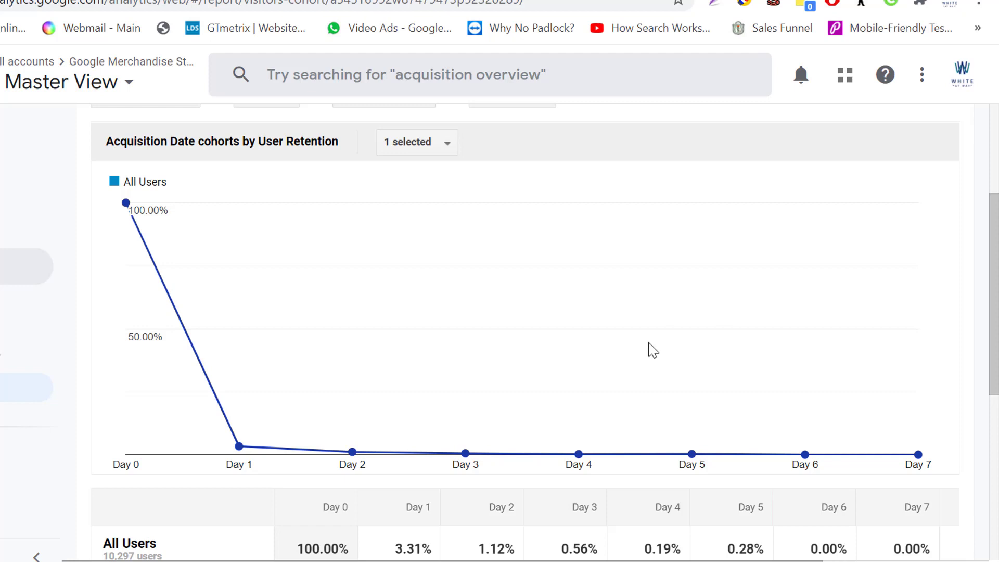
- Switch back to Excel and insert a Scatter with Straight Lines chart from the Day 0 to Day 6 totals, E9:K9
{"action": "mouse_move", "coordinate": [440, 545]}
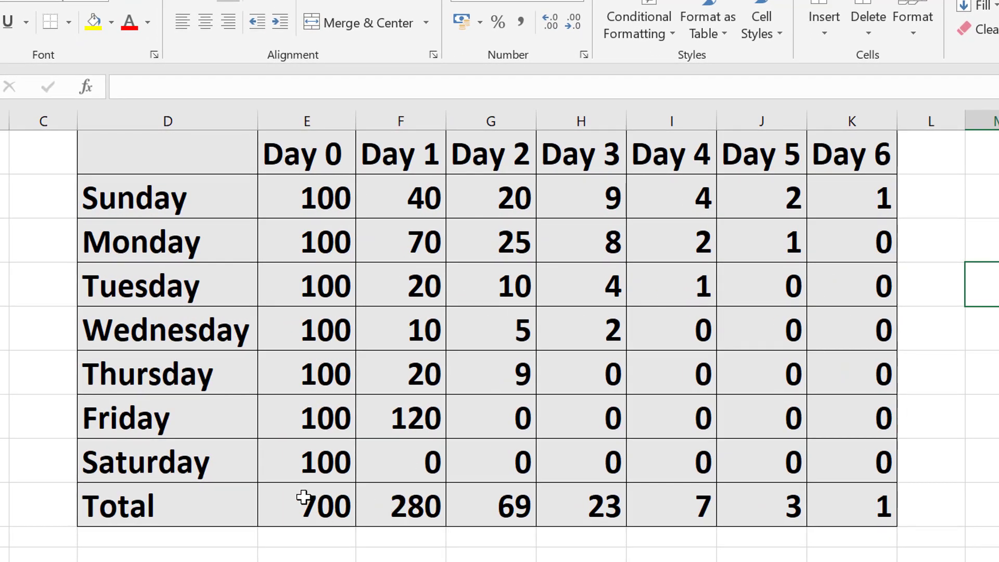
{"action": "left_click", "coordinate": [267, 484]}
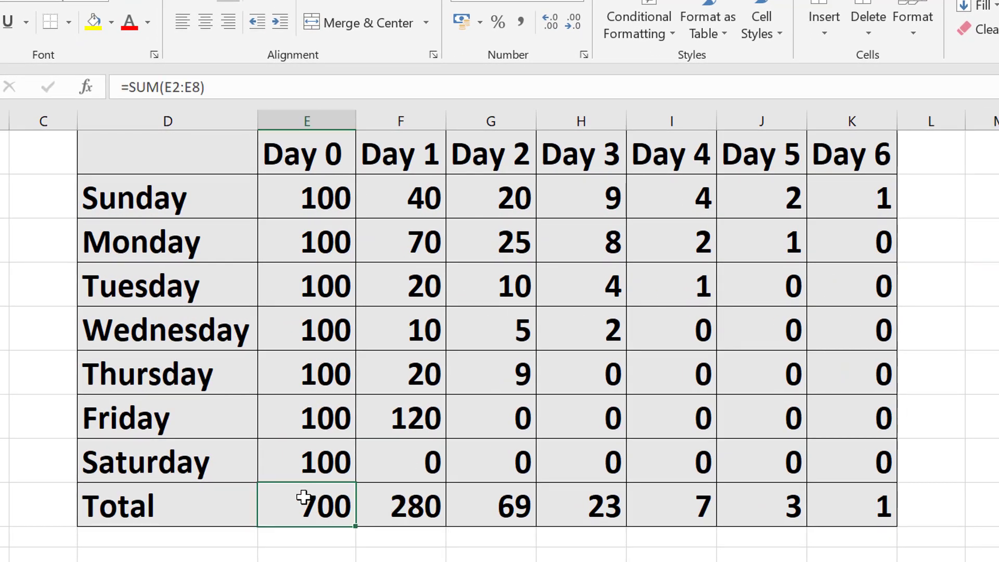
{"action": "left_click", "coordinate": [862, 506], "text": "shift"}
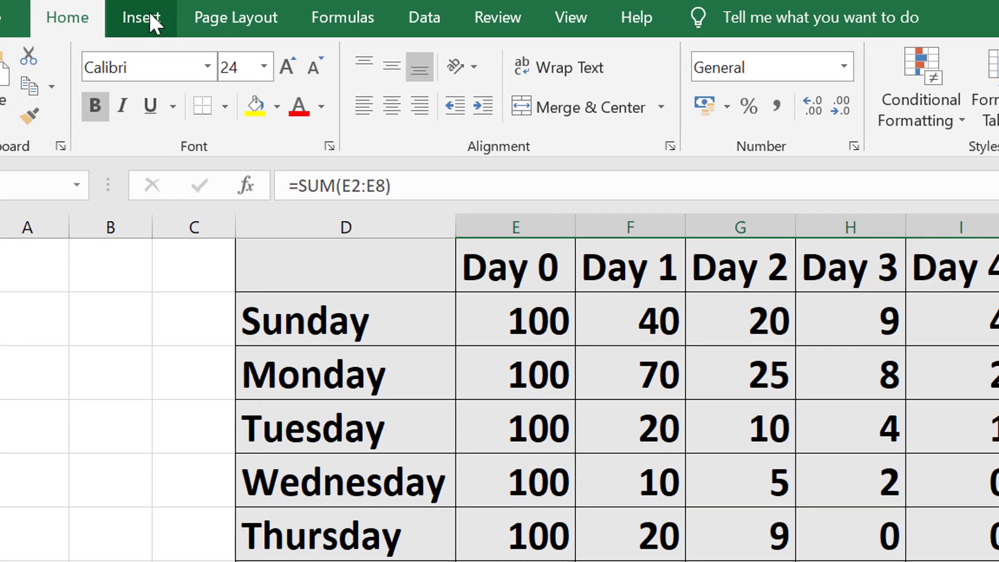
{"action": "left_click", "coordinate": [148, 13]}
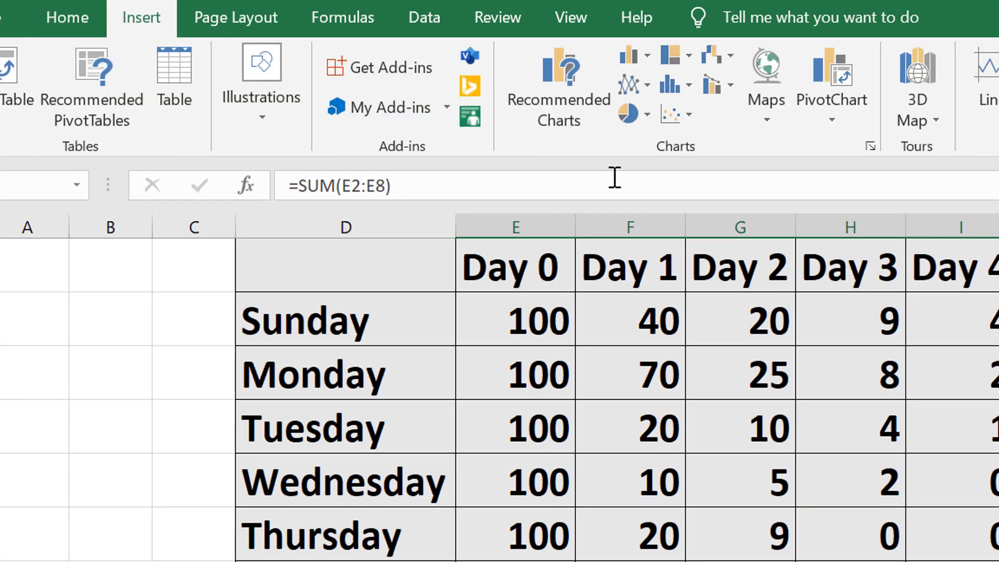
{"action": "left_click", "coordinate": [677, 122]}
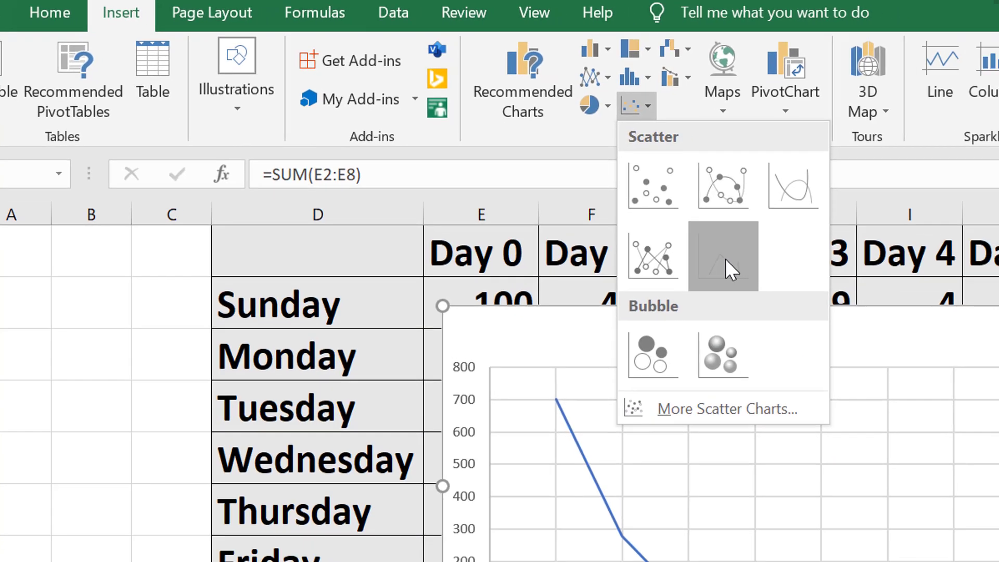
{"action": "left_click", "coordinate": [769, 273]}
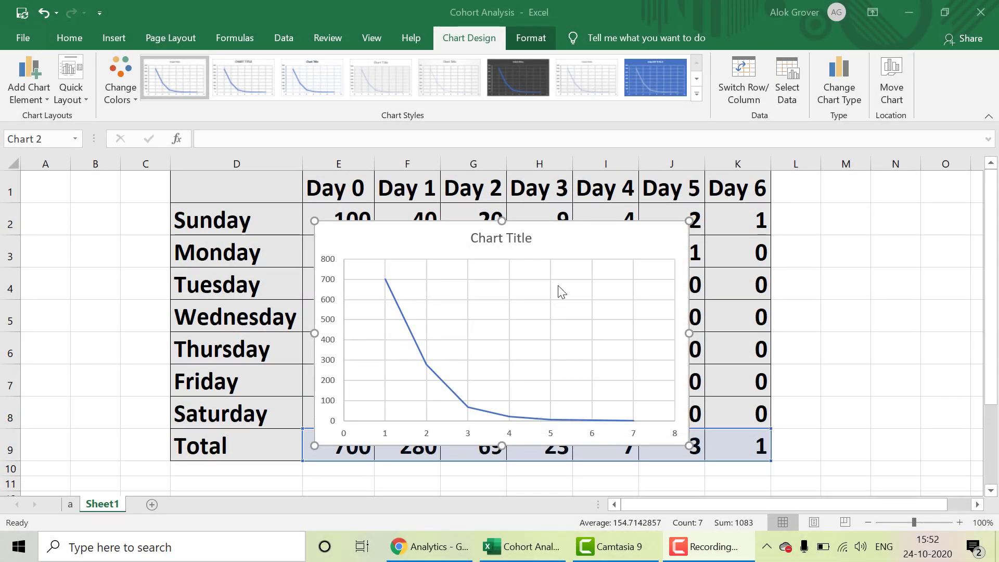
- Try to move the totals chart to a new sheet named "Cohort Analysis"
{"action": "left_click", "coordinate": [893, 93]}
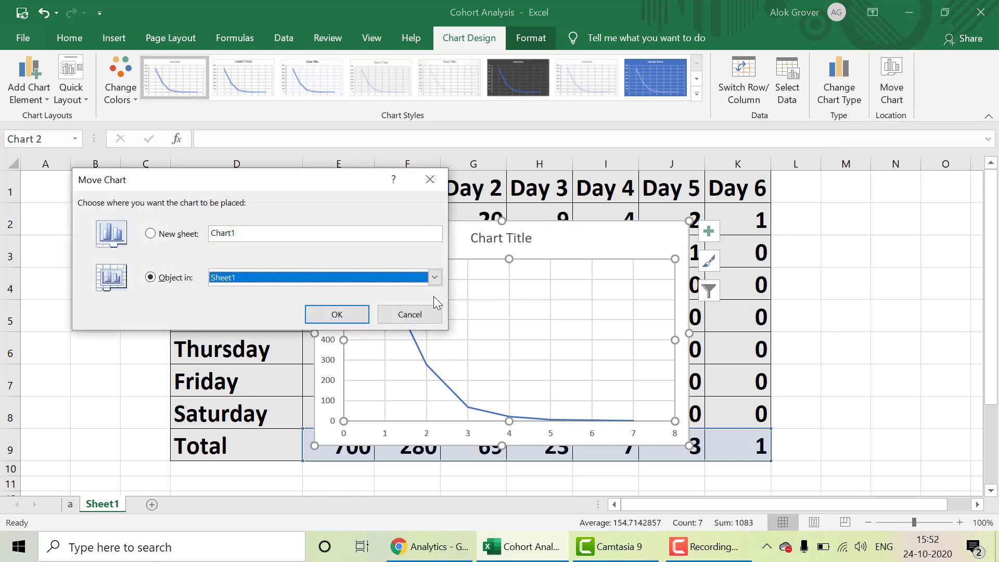
{"action": "left_click", "coordinate": [250, 232]}
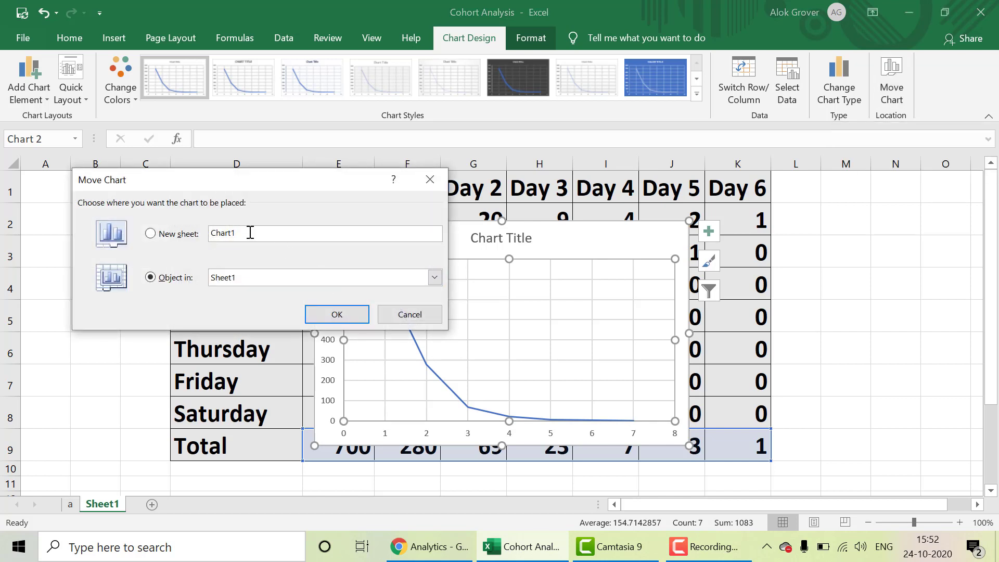
{"action": "left_click", "coordinate": [150, 234]}
{"action": "left_click", "coordinate": [263, 236]}
{"action": "double_click", "coordinate": [263, 236]}
{"action": "type", "text": "Cohort Analysis"}
{"action": "left_click", "coordinate": [337, 314]}
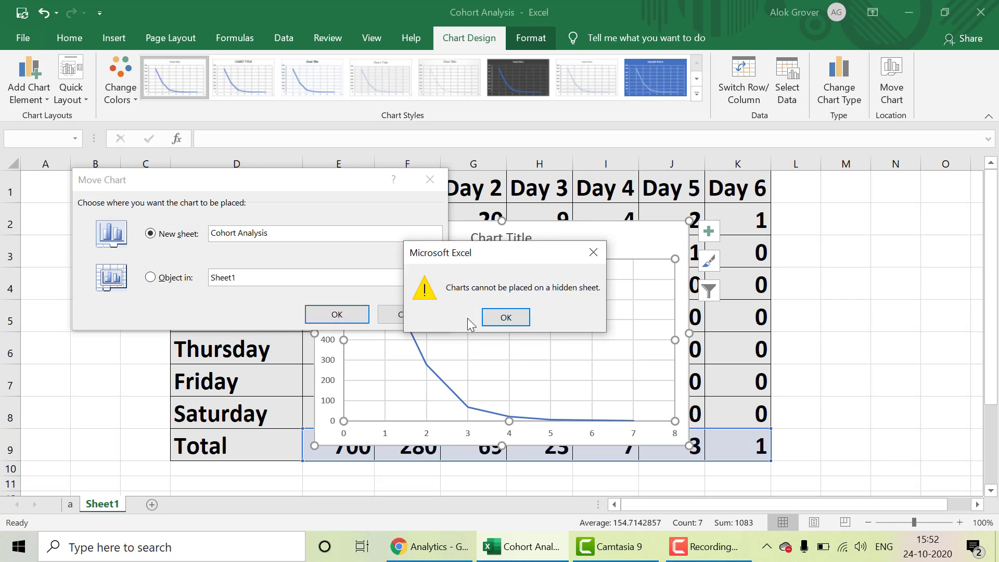
{"action": "left_click", "coordinate": [514, 321]}
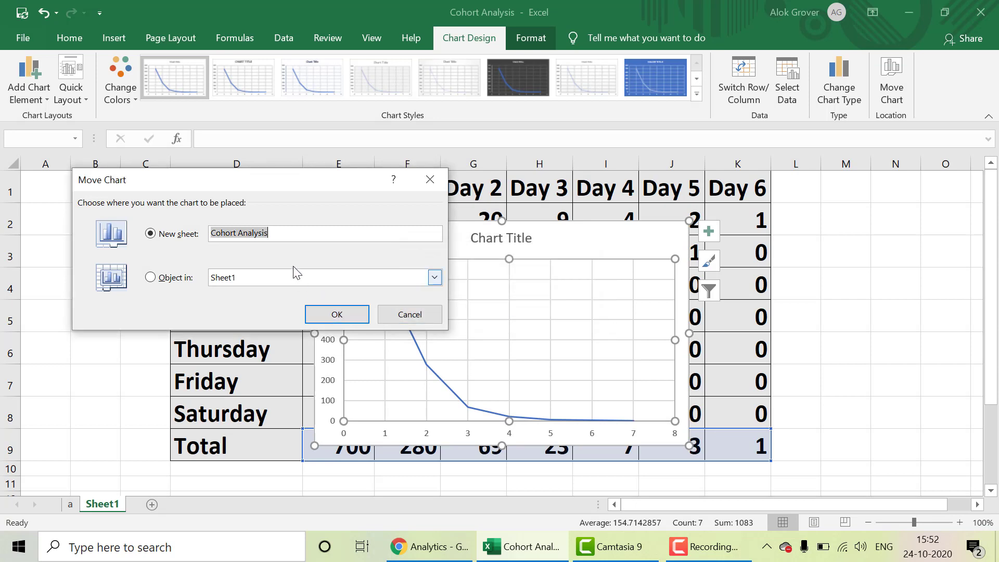
- Change the new sheet's name to "cohort" and move the totals chart there
{"action": "key", "text": "BackSpace"}
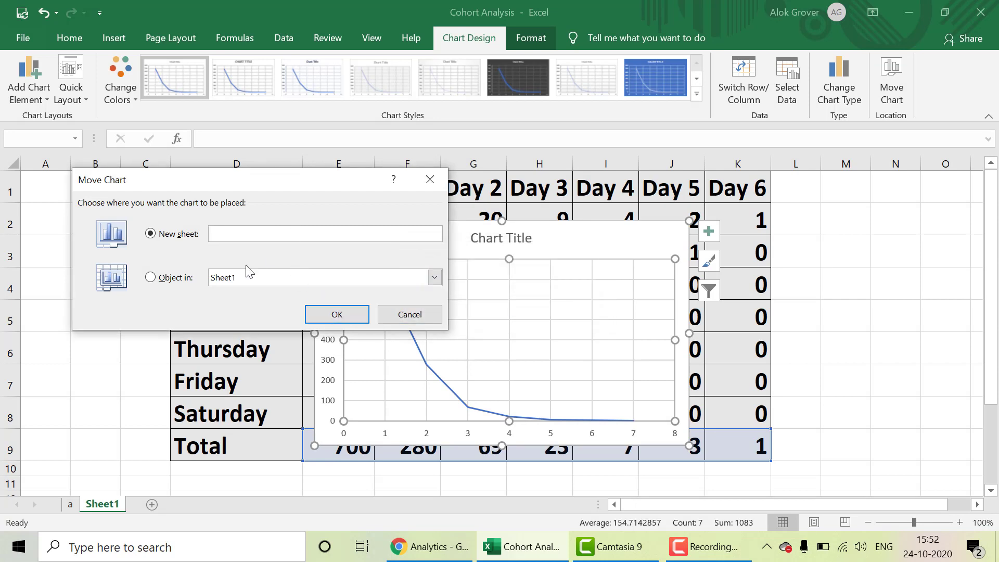
{"action": "left_click", "coordinate": [351, 312]}
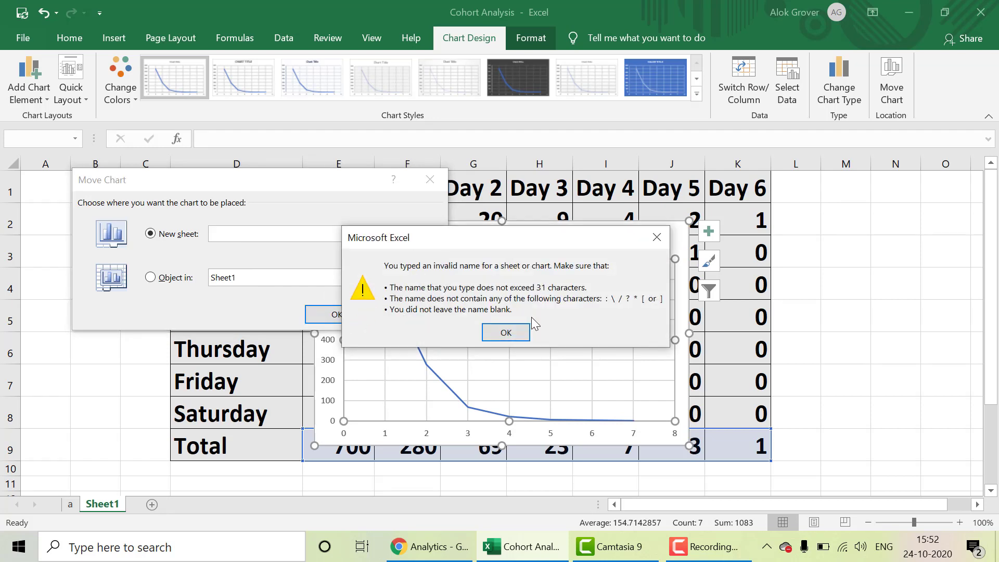
{"action": "left_click", "coordinate": [505, 333]}
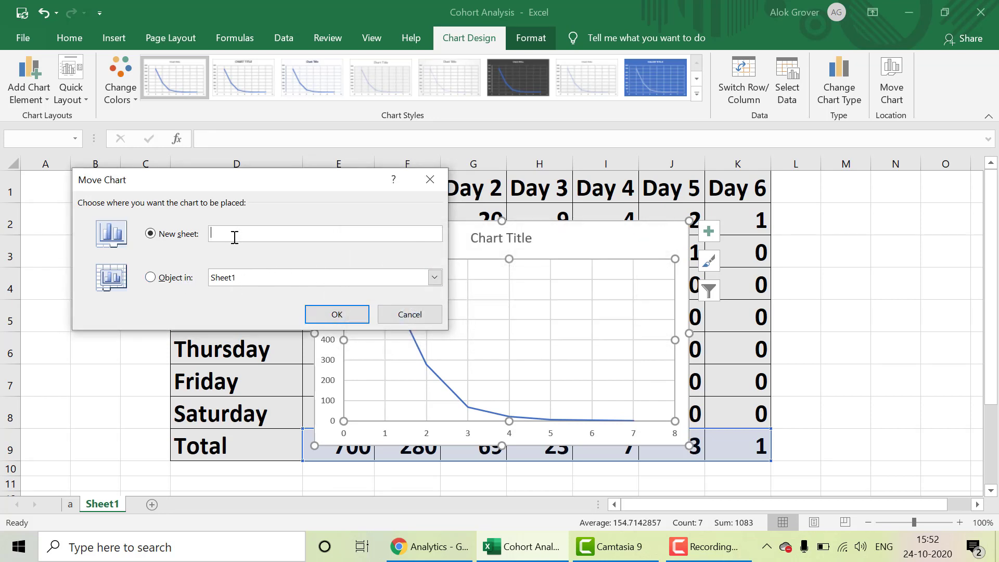
{"action": "type", "text": "cohort"}
{"action": "left_click", "coordinate": [345, 320]}
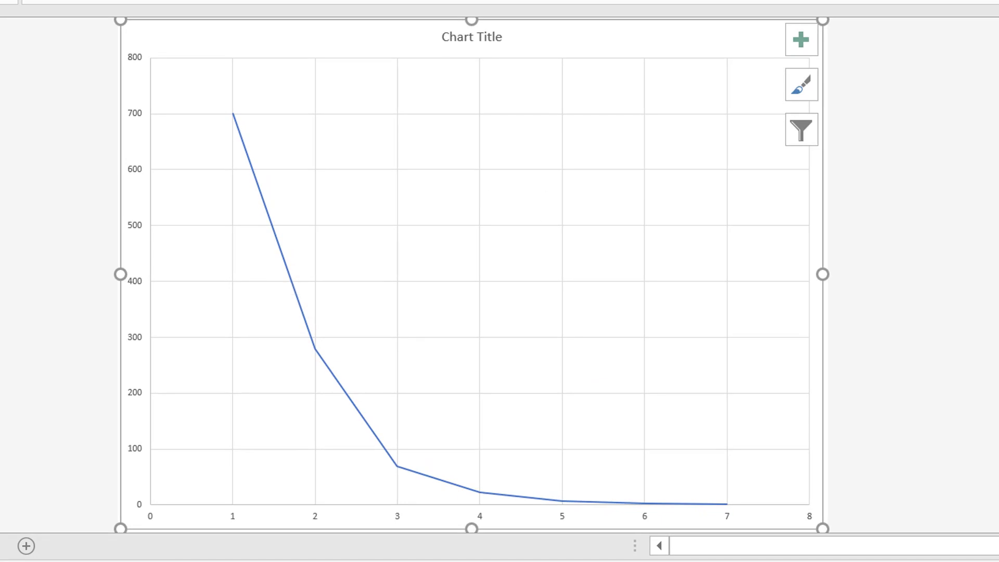
- Add axis titles to the totals chart on the cohort sheet
{"action": "scroll", "coordinate": [472, 274], "scroll_direction": "down", "scroll_amount": 2}
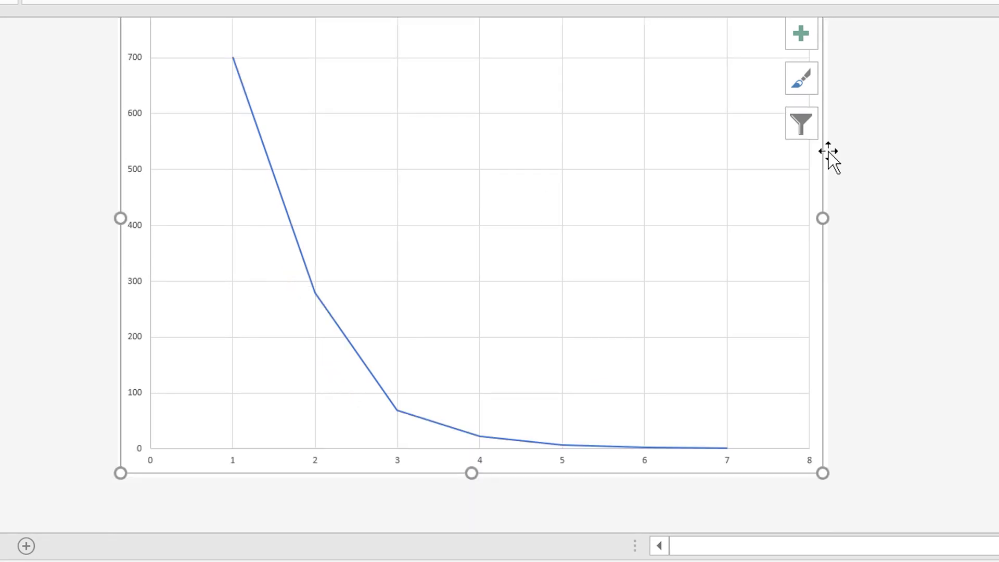
{"action": "left_click", "coordinate": [802, 40]}
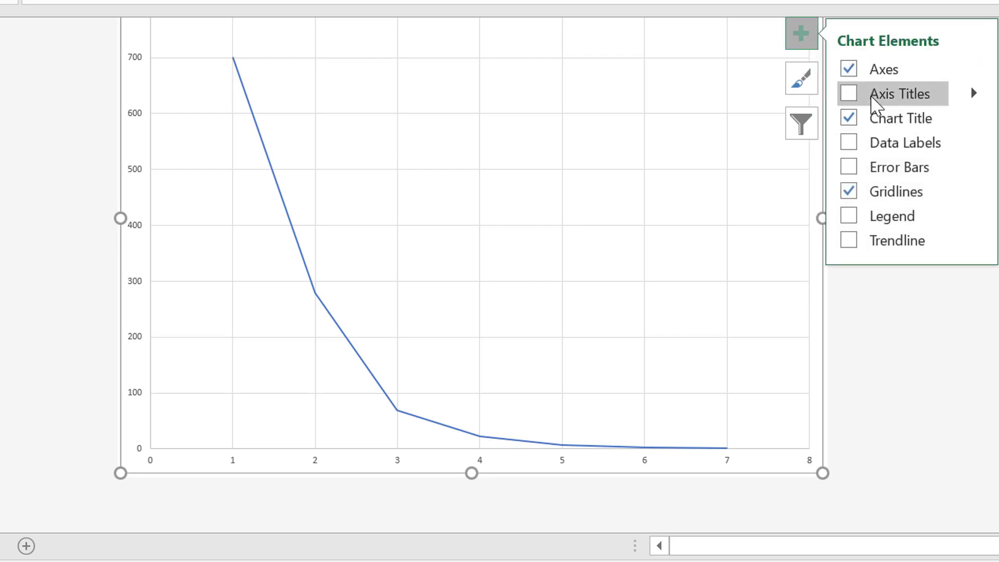
{"action": "left_click", "coordinate": [850, 94]}
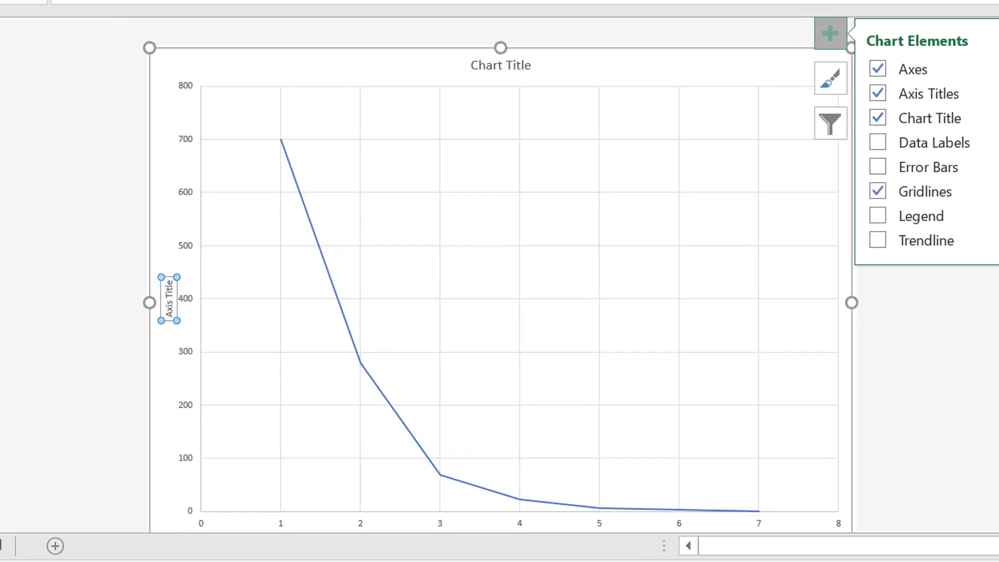
- Replace the chart's title text with "Cohort Analysis"
{"action": "double_click", "coordinate": [559, 65]}
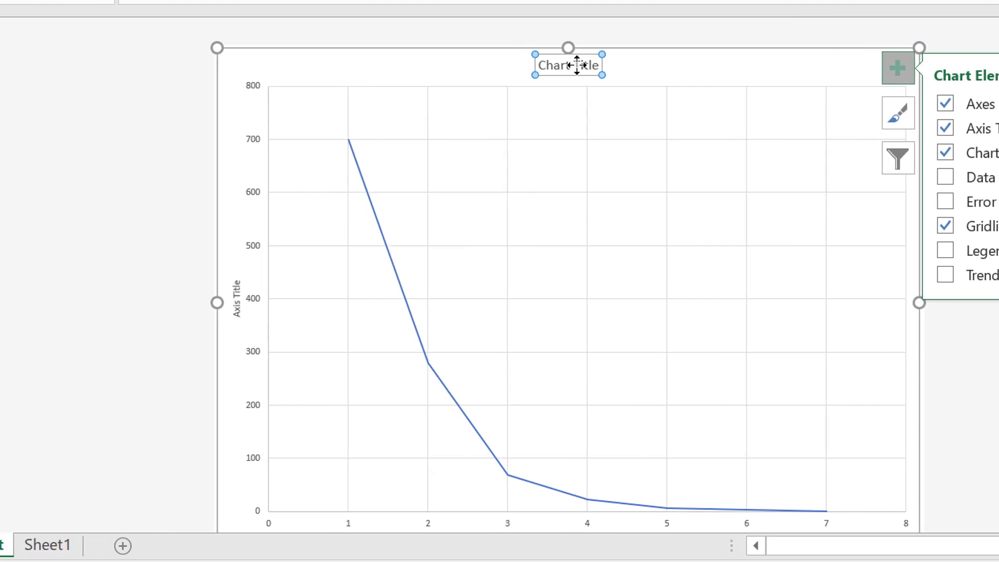
{"action": "left_click", "coordinate": [559, 65]}
{"action": "left_click", "coordinate": [418, 66]}
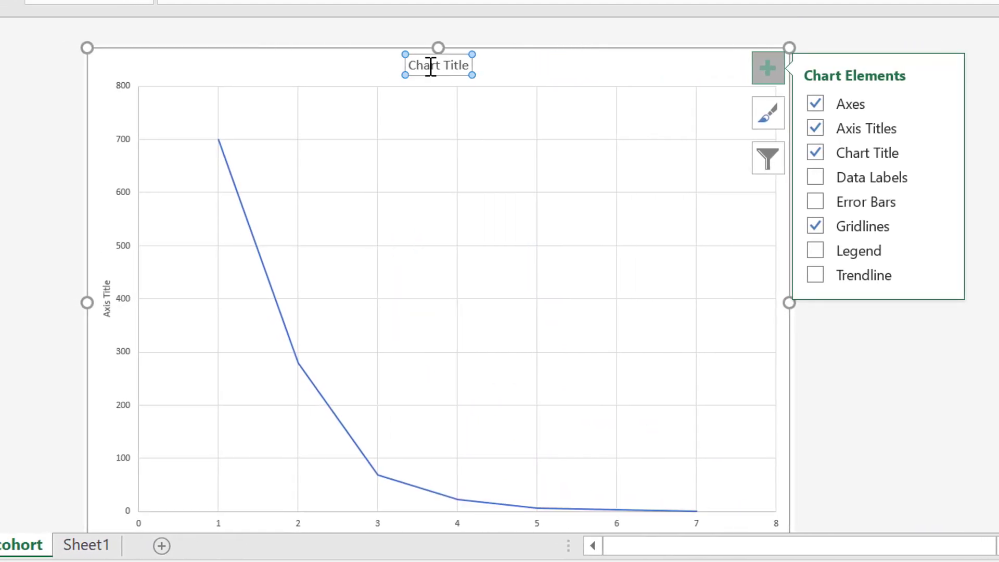
{"action": "double_click", "coordinate": [431, 66]}
{"action": "double_click", "coordinate": [429, 67]}
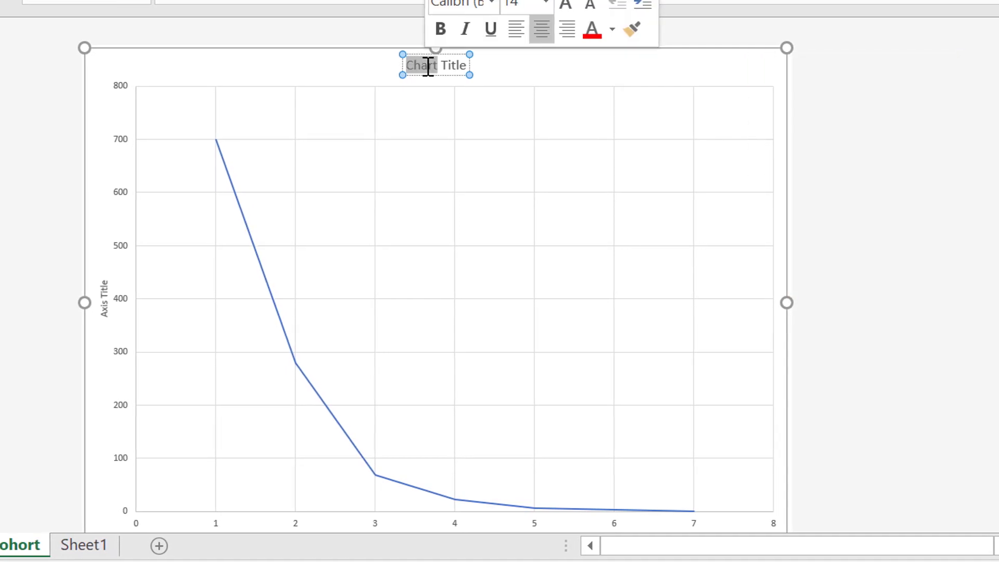
{"action": "type", "text": "Cohort"}
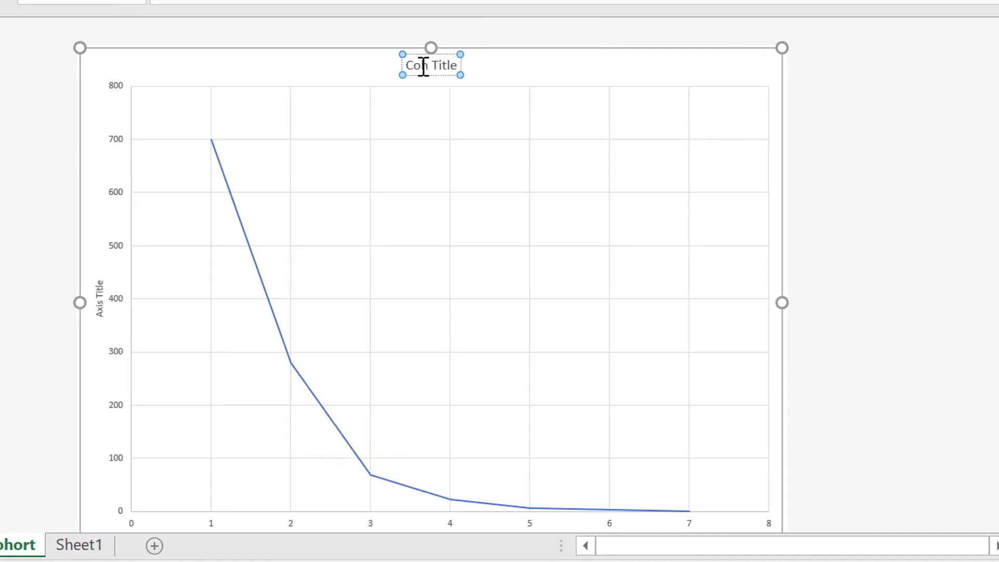
{"action": "type", "text": " Anal"}
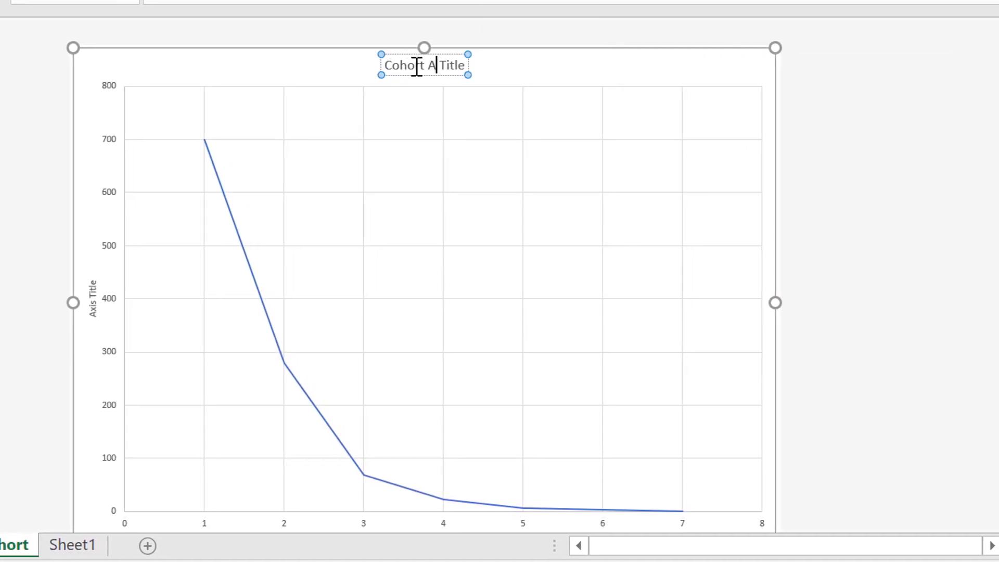
{"action": "type", "text": "ysis"}
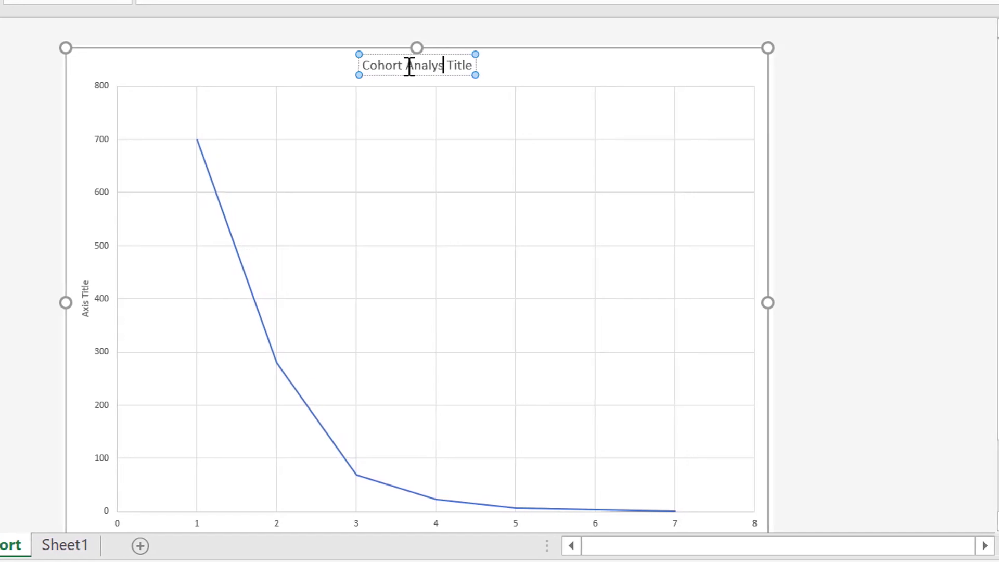
{"action": "key", "text": "Delete"}
{"action": "key", "text": "Delete"}
{"action": "key", "text": "Delete"}
{"action": "key", "text": "Delete"}
{"action": "key", "text": "Delete"}
{"action": "key", "text": "Delete"}
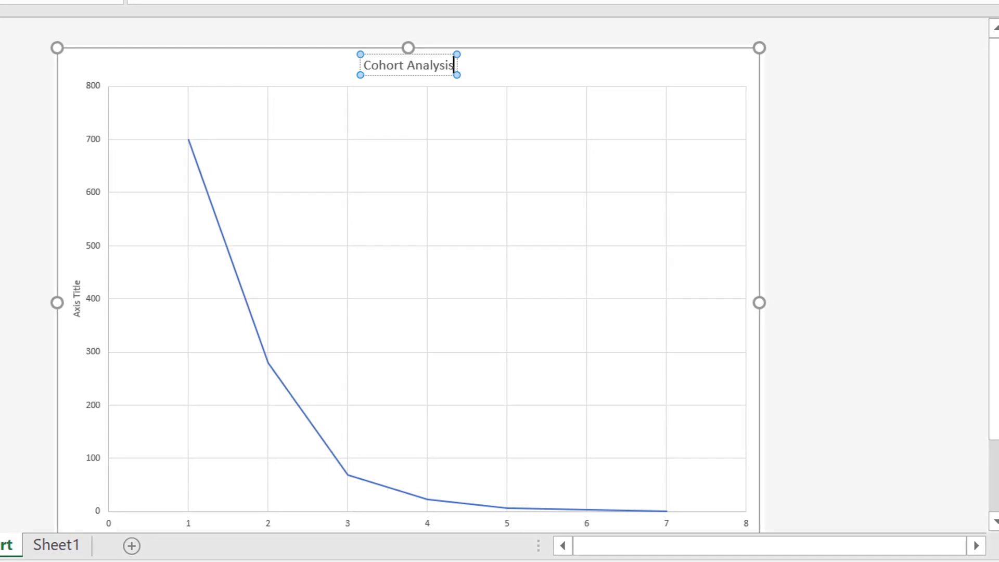
- Add data labels to the points of the Cohort Analysis chart
{"action": "scroll", "coordinate": [991, 440], "scroll_direction": "down", "scroll_amount": 1}
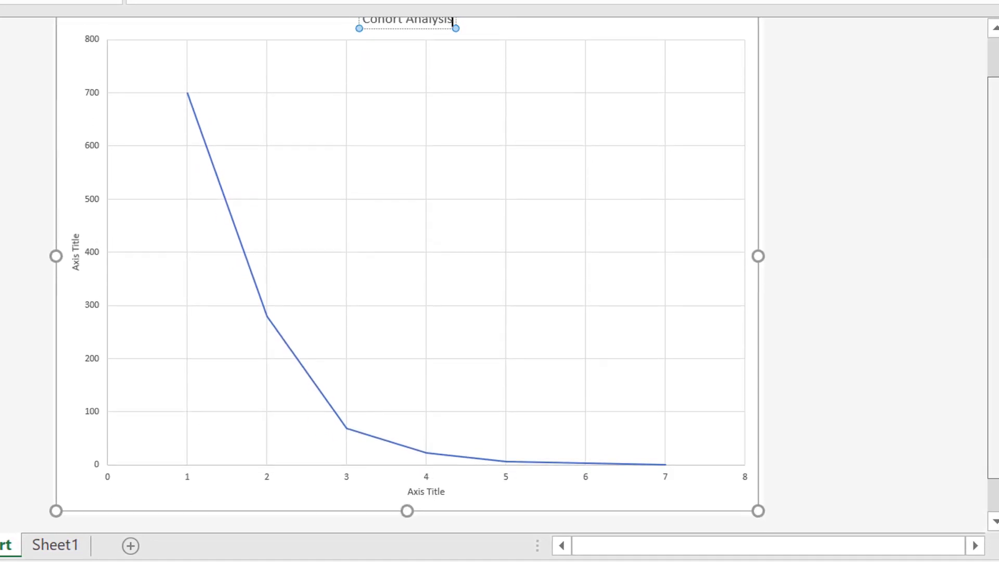
{"action": "scroll", "coordinate": [991, 439], "scroll_direction": "up", "scroll_amount": 1}
{"action": "left_click", "coordinate": [572, 309]}
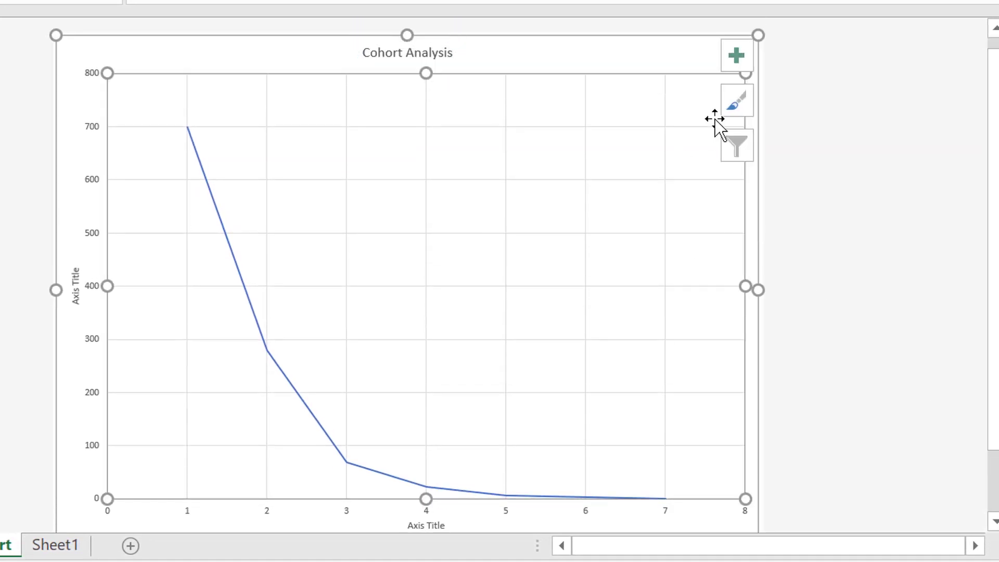
{"action": "left_click", "coordinate": [733, 54]}
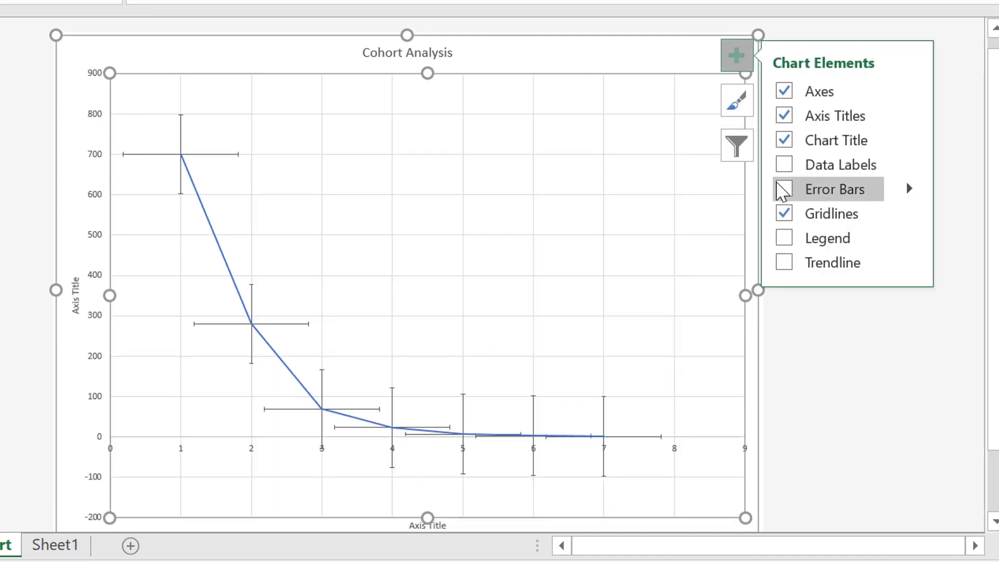
{"action": "left_click", "coordinate": [783, 165]}
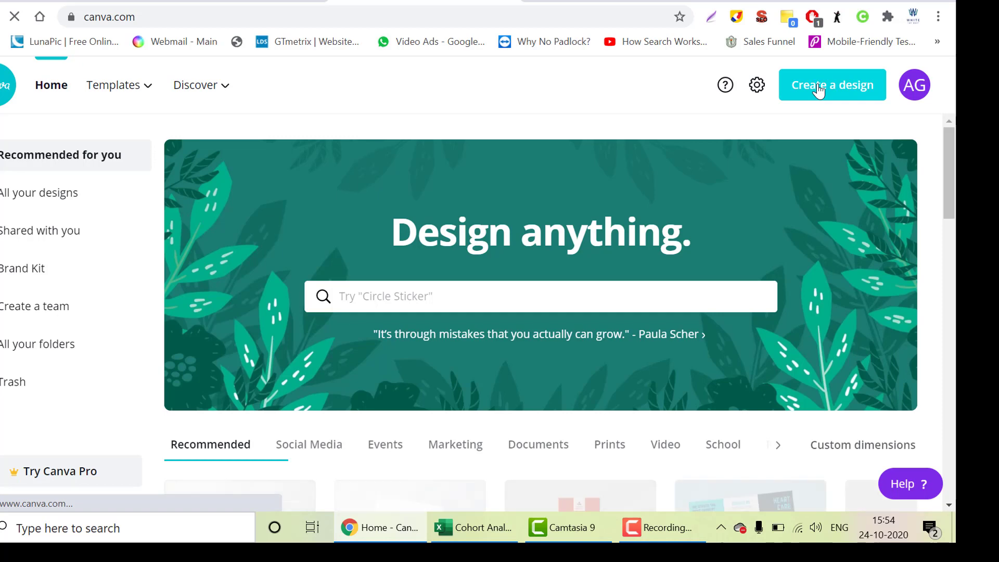
- In Canva, create a new design with custom dimensions of 1200 × 1200 px
{"action": "left_click", "coordinate": [819, 90]}
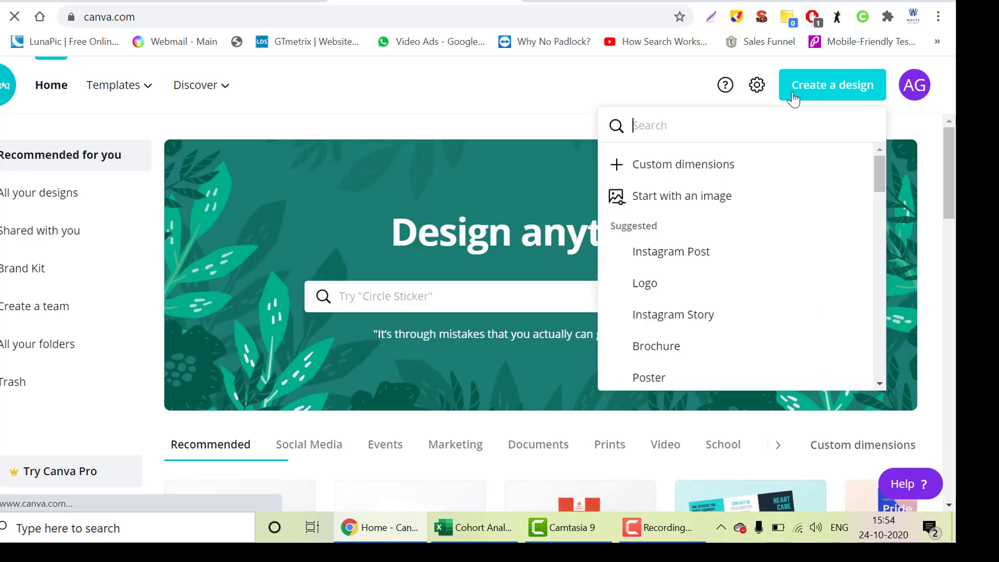
{"action": "left_click", "coordinate": [708, 164]}
{"action": "type", "text": "1200"}
{"action": "left_click", "coordinate": [754, 166]}
{"action": "type", "text": "120"}
{"action": "left_click", "coordinate": [699, 221]}
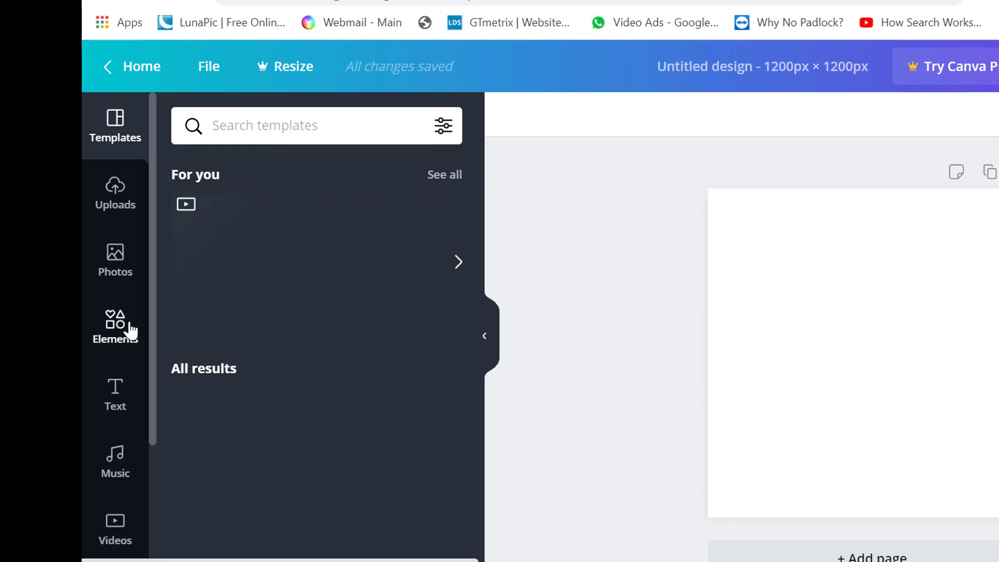
- Search Canva's elements for "charts" and insert the purple single-line chart into the design
{"action": "left_click", "coordinate": [87, 324]}
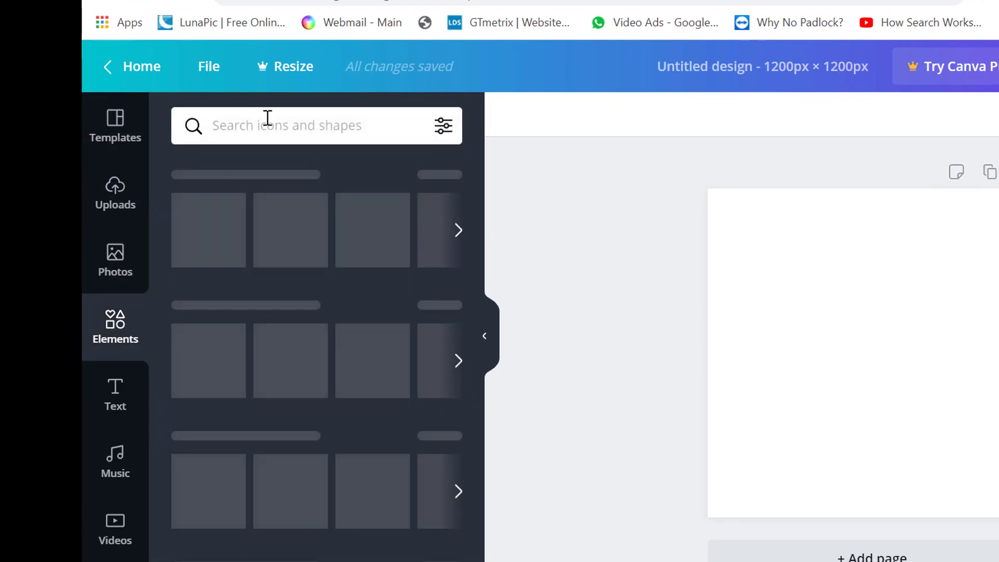
{"action": "left_click", "coordinate": [269, 126]}
{"action": "type", "text": "charts"}
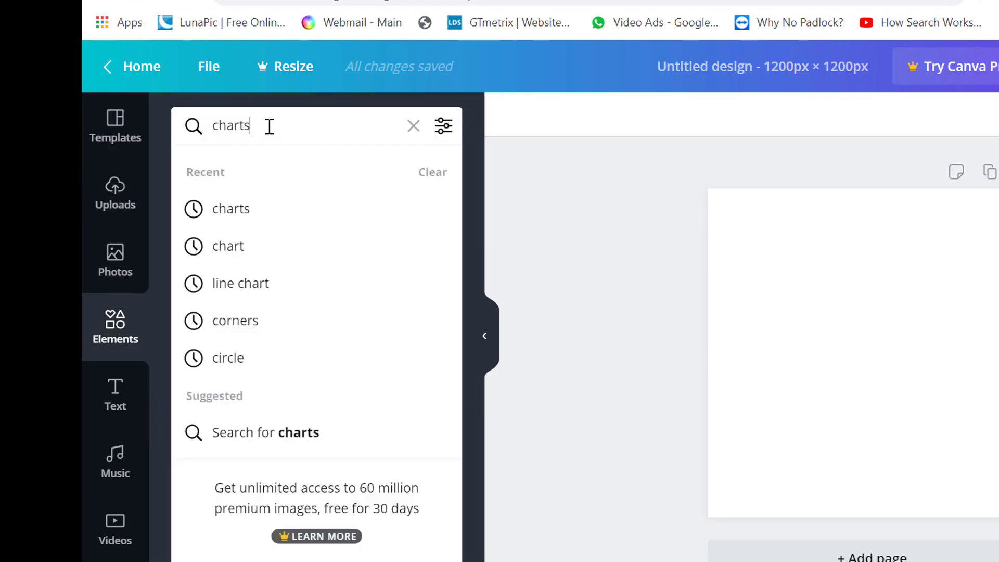
{"action": "key", "text": "Return"}
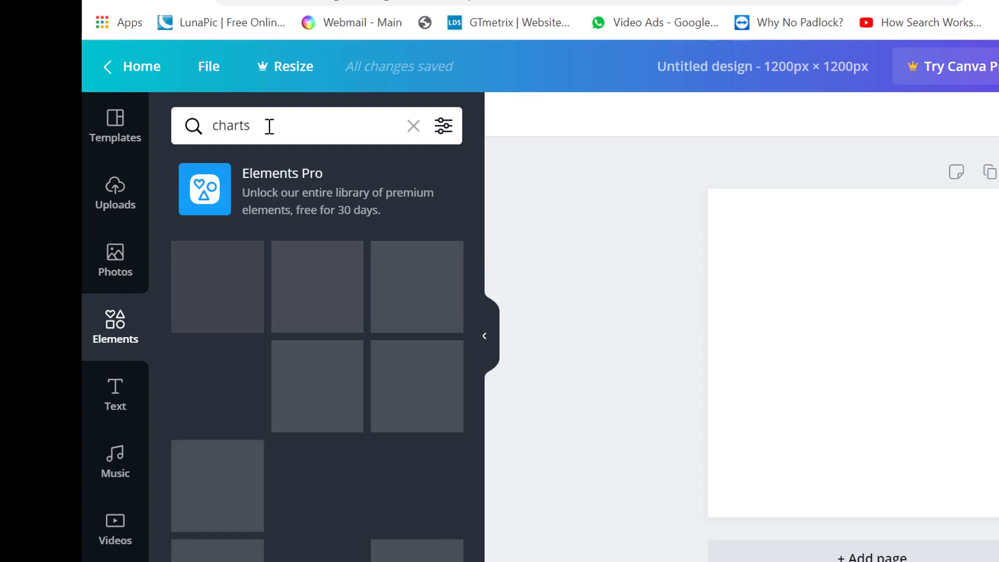
{"action": "left_click_drag", "start_coordinate": [476, 222], "coordinate": [479, 319]}
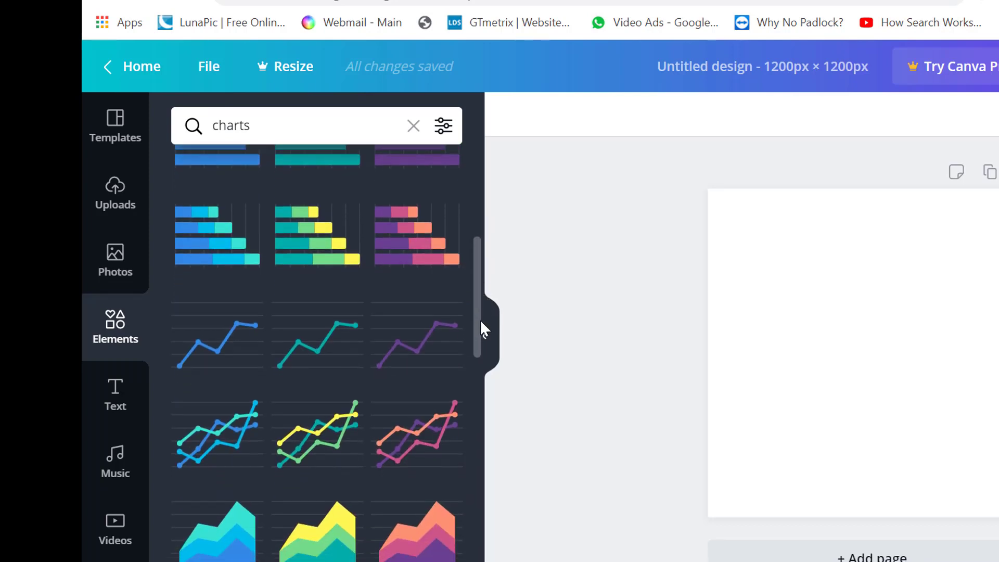
{"action": "left_click", "coordinate": [414, 367]}
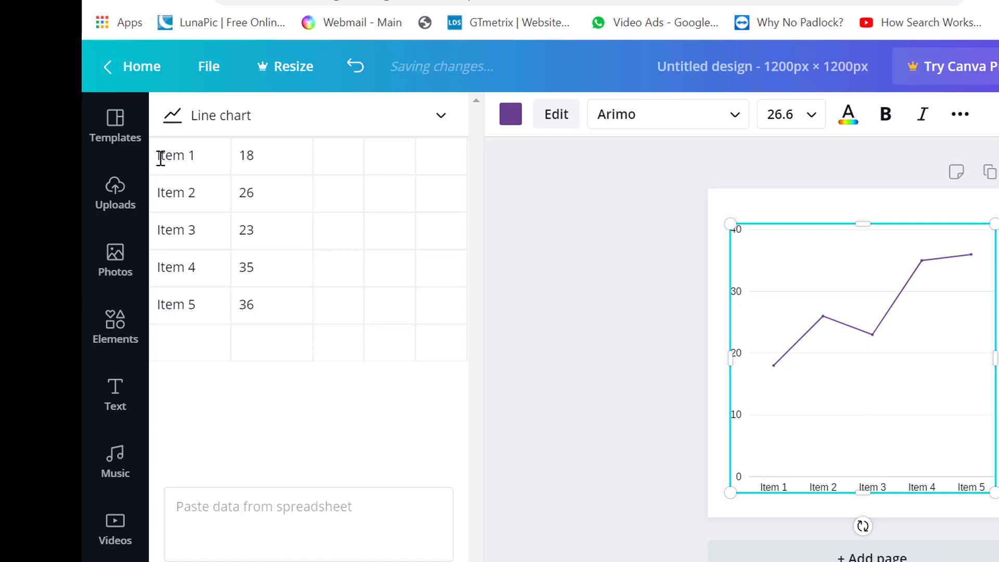
- Rename the first row label in the line chart's data table to "Day 0" and copy that label
{"action": "left_click", "coordinate": [201, 157]}
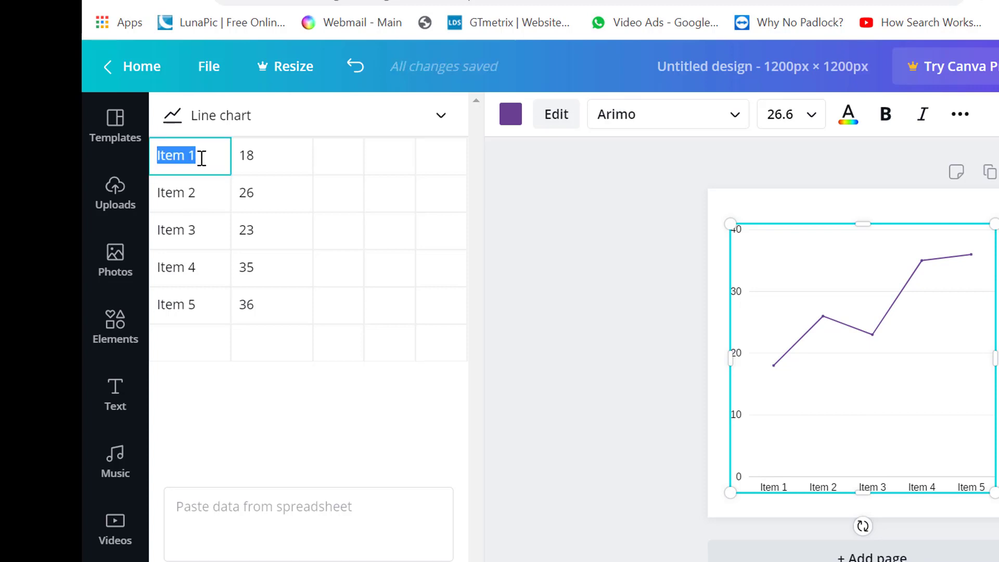
{"action": "type", "text": "Da"}
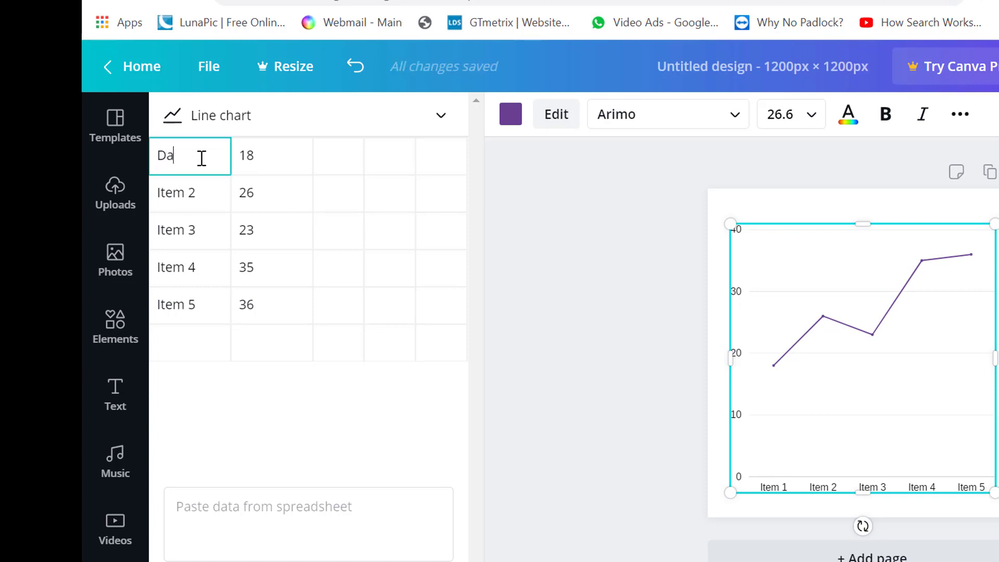
{"action": "type", "text": "y 0"}
{"action": "double_click", "coordinate": [201, 157]}
{"action": "triple_click", "coordinate": [202, 157]}
{"action": "key", "text": "ctrl+c"}
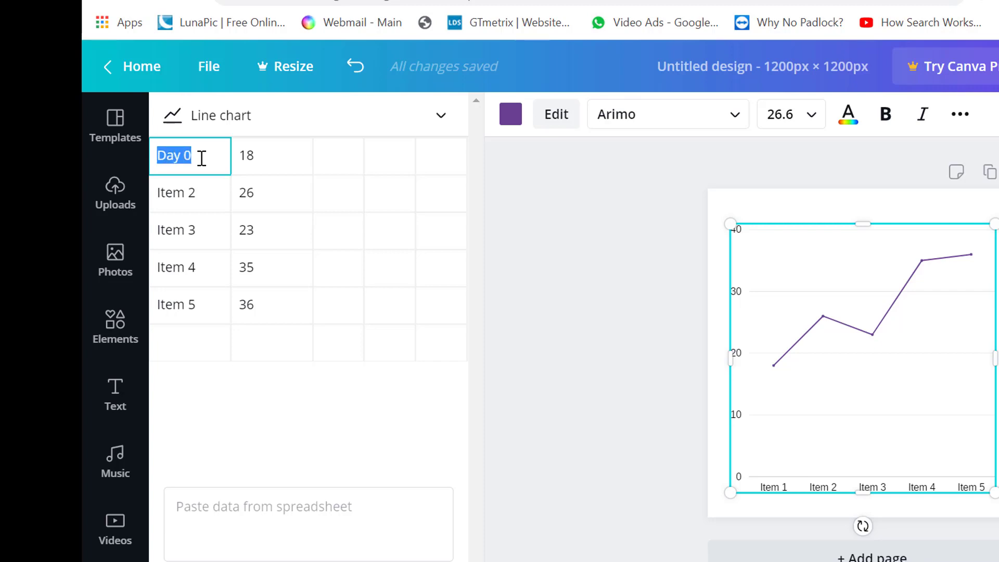
- Rename the second to fifth row labels in the chart data to Day 1, Day 2, Day 3 and Day 4, reusing the copied label
{"action": "left_click", "coordinate": [208, 197]}
{"action": "key", "text": "ctrl+v"}
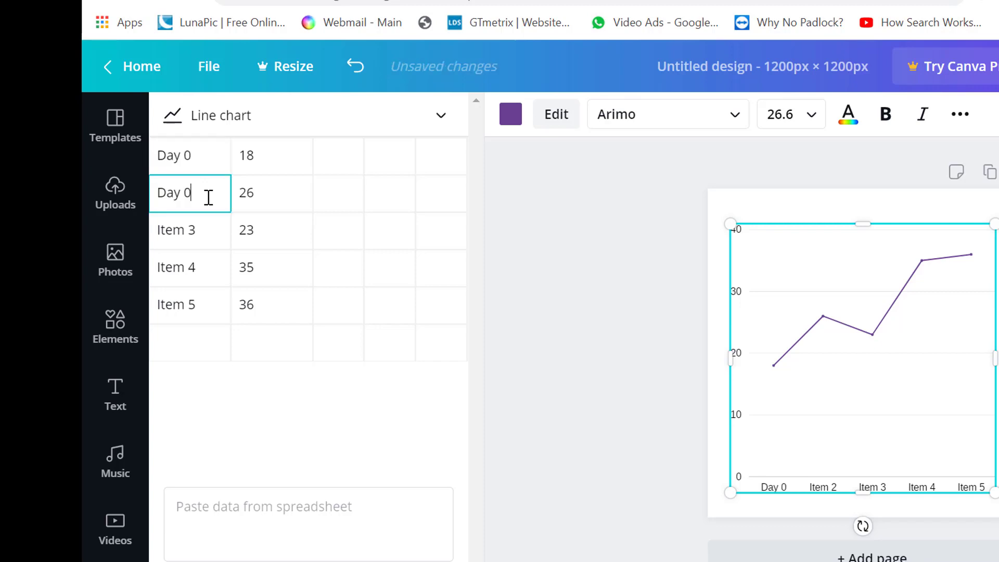
{"action": "left_click", "coordinate": [214, 234]}
{"action": "key", "text": "ctrl+v"}
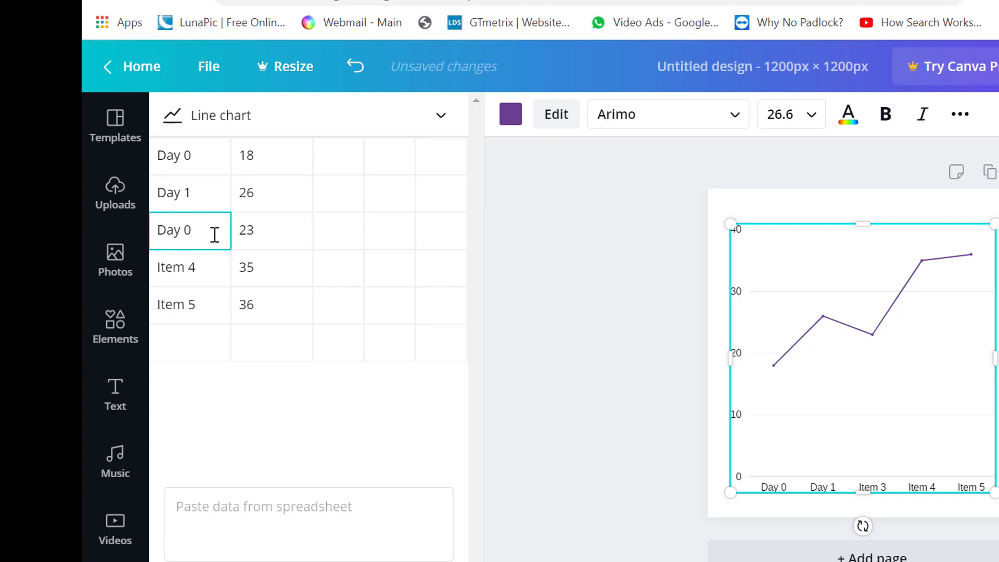
{"action": "type", "text": "2"}
{"action": "left_click", "coordinate": [219, 273]}
{"action": "key", "text": "ctrl+v"}
{"action": "key", "text": "BackSpace"}
{"action": "type", "text": "3"}
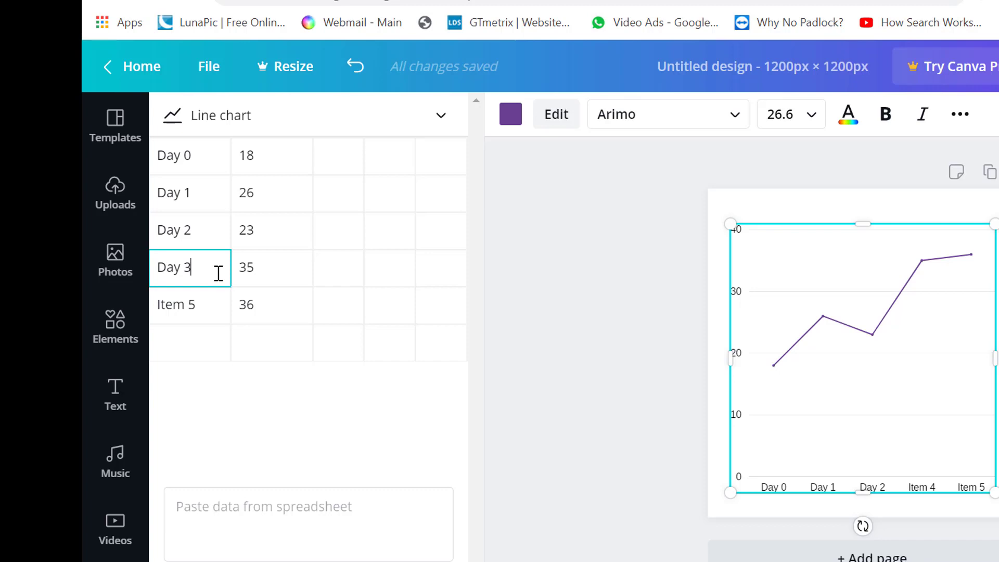
{"action": "left_click", "coordinate": [216, 304]}
{"action": "key", "text": "ctrl+v"}
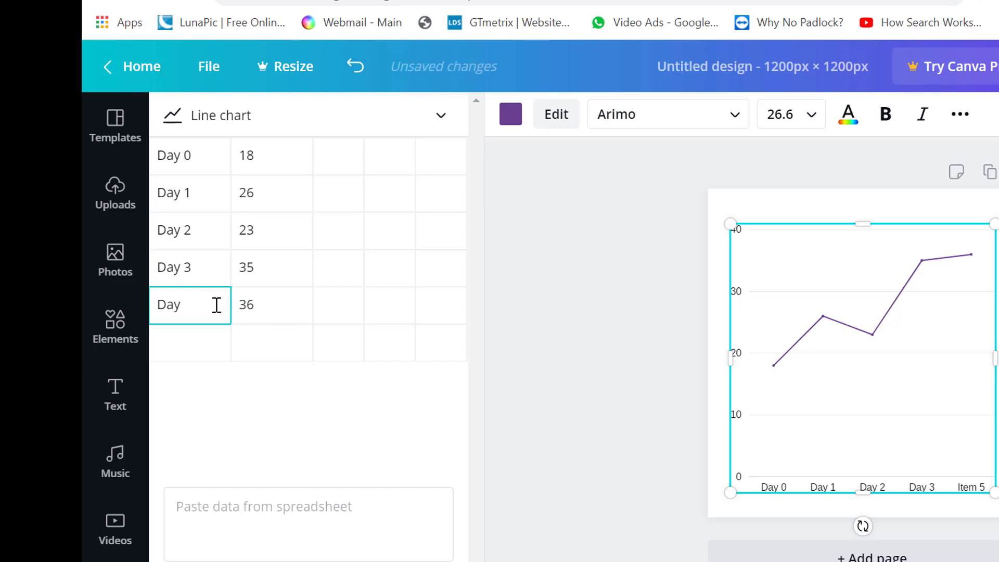
- Add two more rows labelled Day 5 and Day 6 to the line chart's data table
{"action": "left_click", "coordinate": [208, 342]}
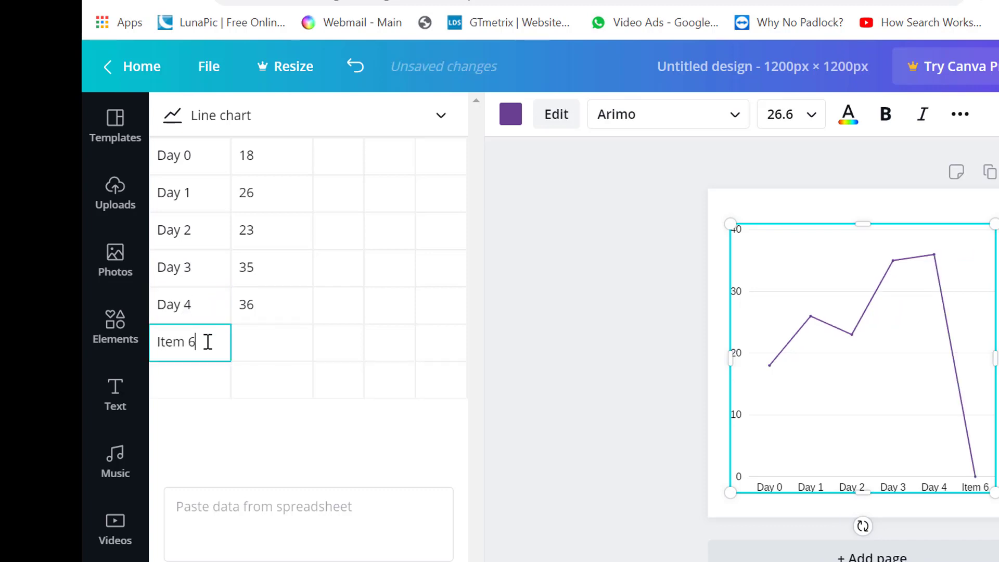
{"action": "key", "text": "BackSpace"}
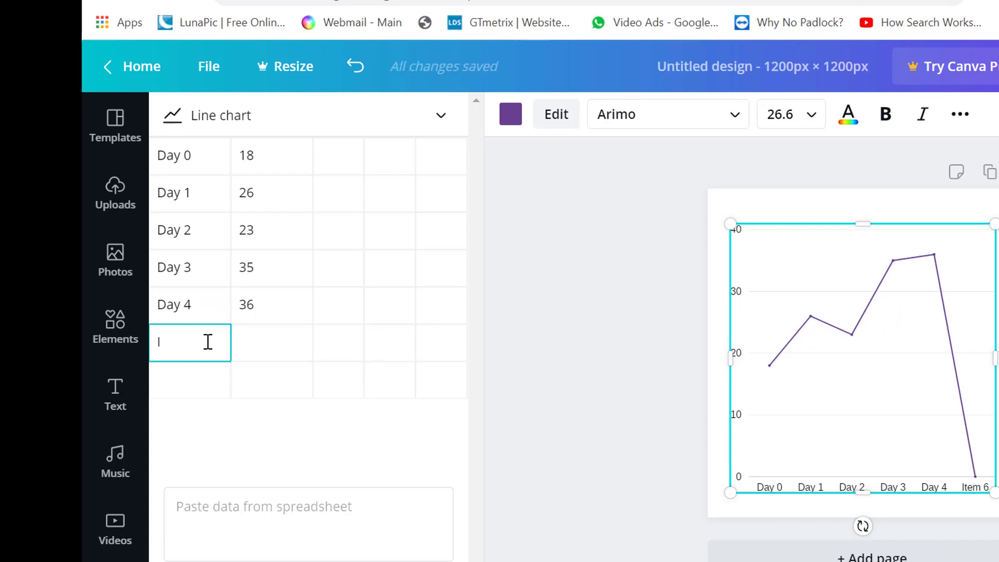
{"action": "key", "text": "ctrl+v"}
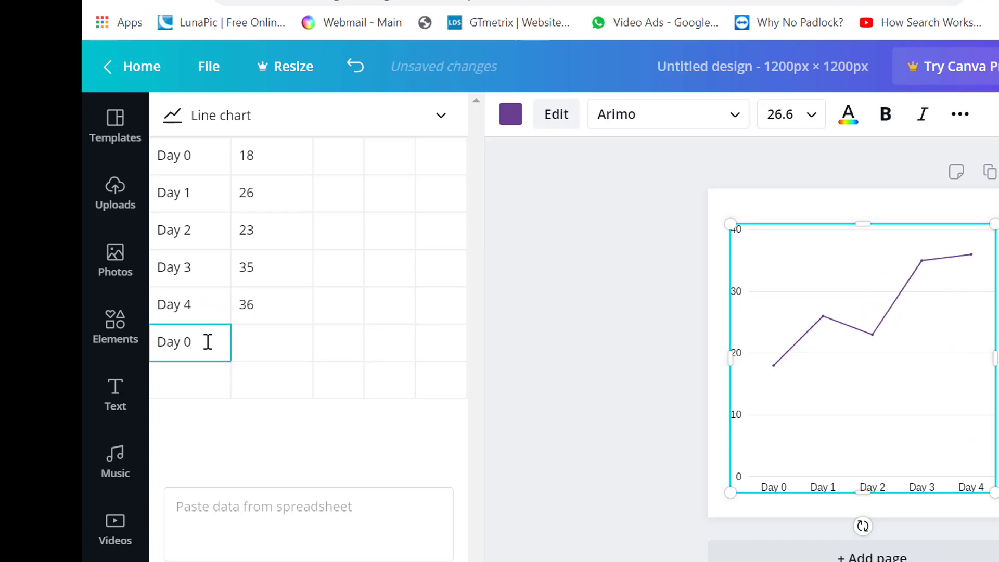
{"action": "type", "text": "5"}
{"action": "left_click", "coordinate": [197, 382]}
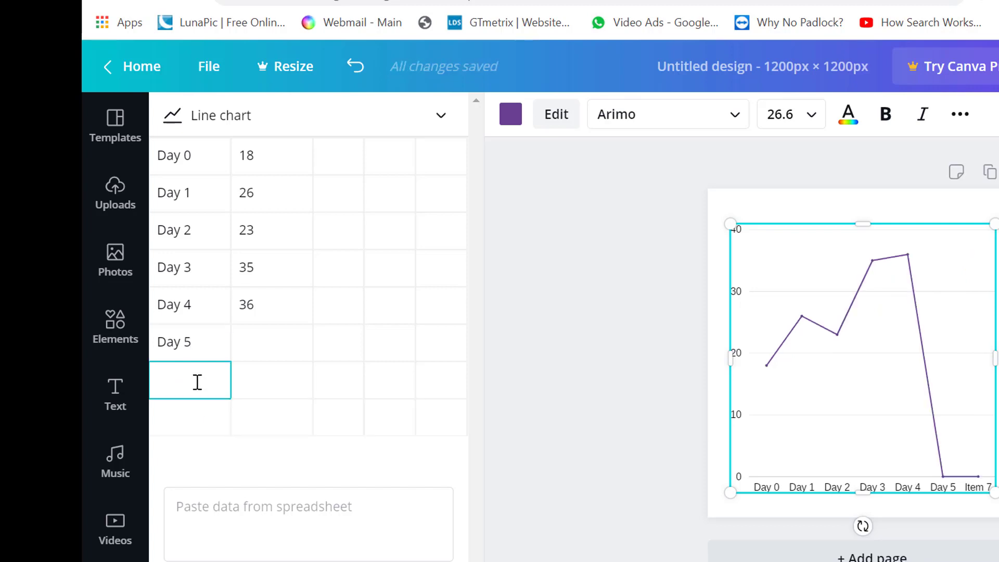
{"action": "type", "text": "Day 0"}
{"action": "key", "text": "BackSpace"}
{"action": "type", "text": "6"}
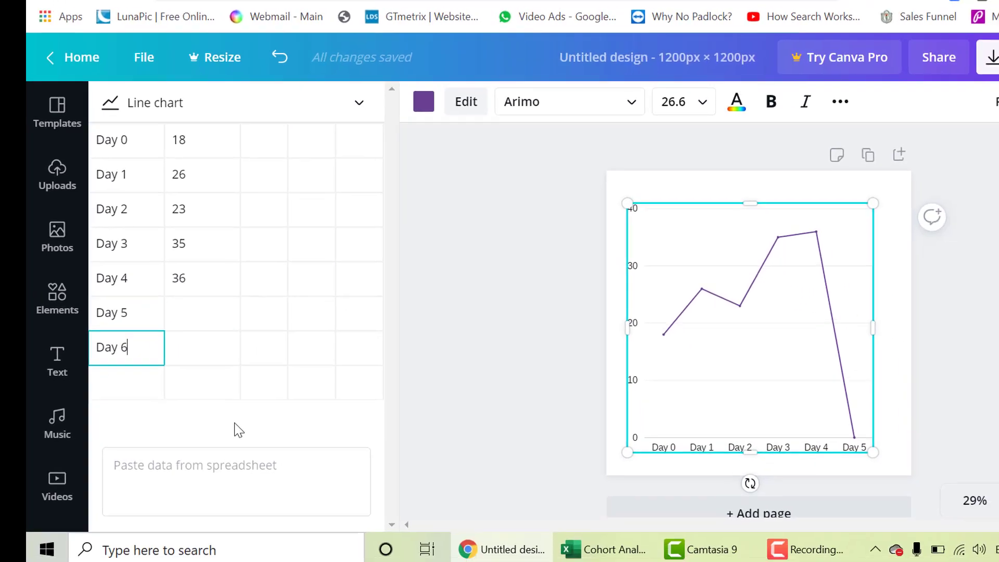
{"action": "left_click", "coordinate": [237, 427]}
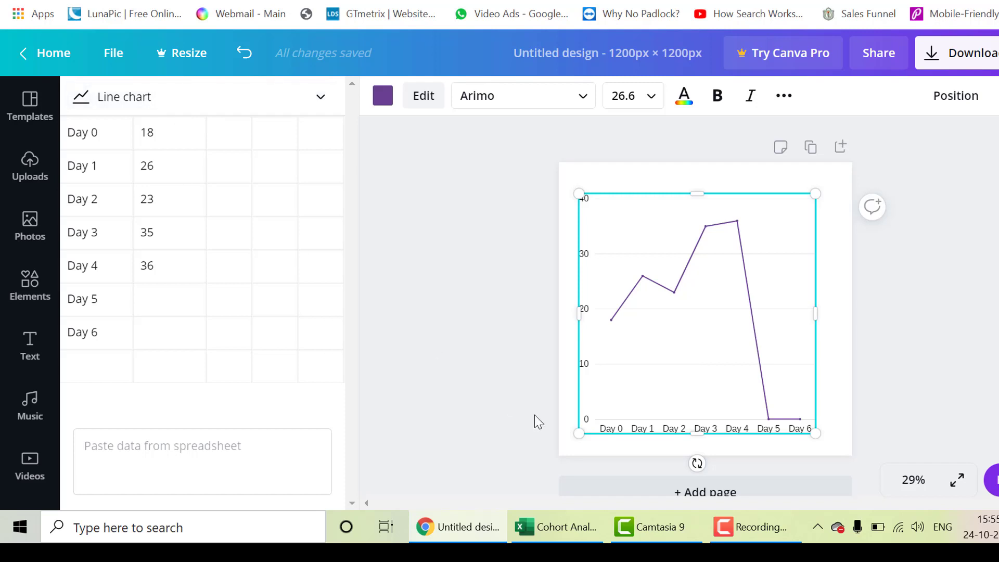
- Look up the Day 0 total on Sheet1 in Excel and set Day 0 to 700 in the Canva line chart's data
{"action": "left_click", "coordinate": [579, 536]}
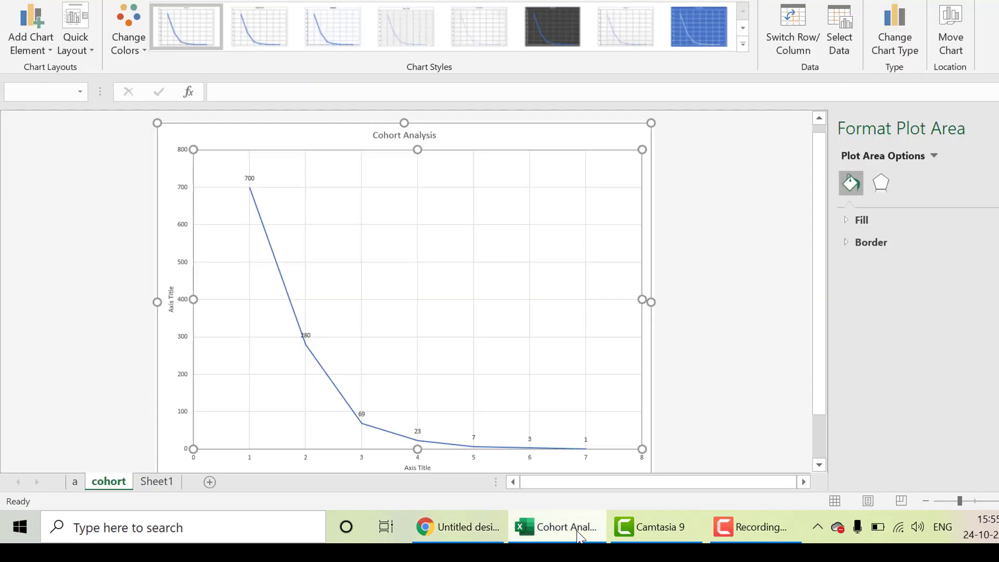
{"action": "left_click", "coordinate": [163, 483]}
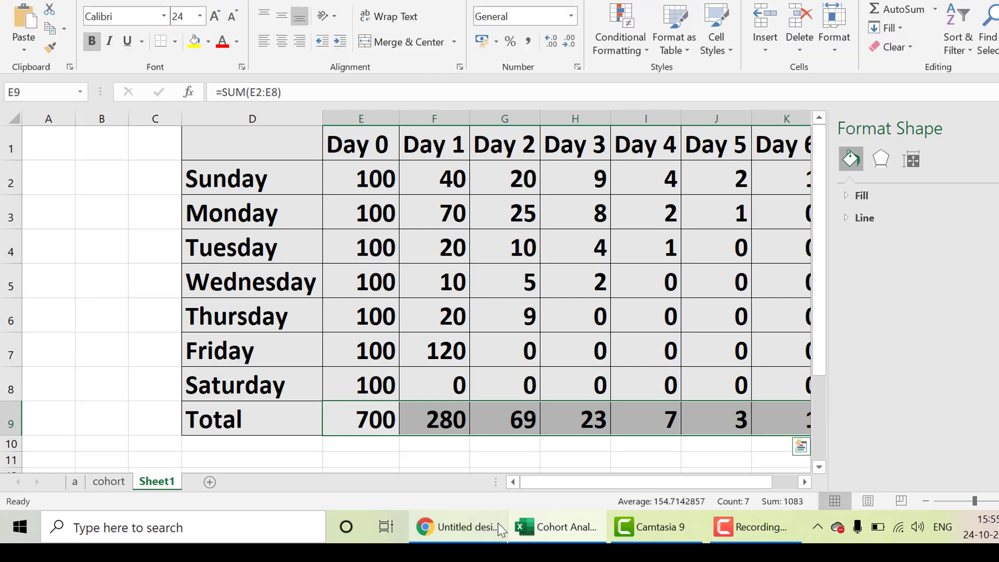
{"action": "left_click", "coordinate": [498, 523]}
{"action": "left_click", "coordinate": [174, 136]}
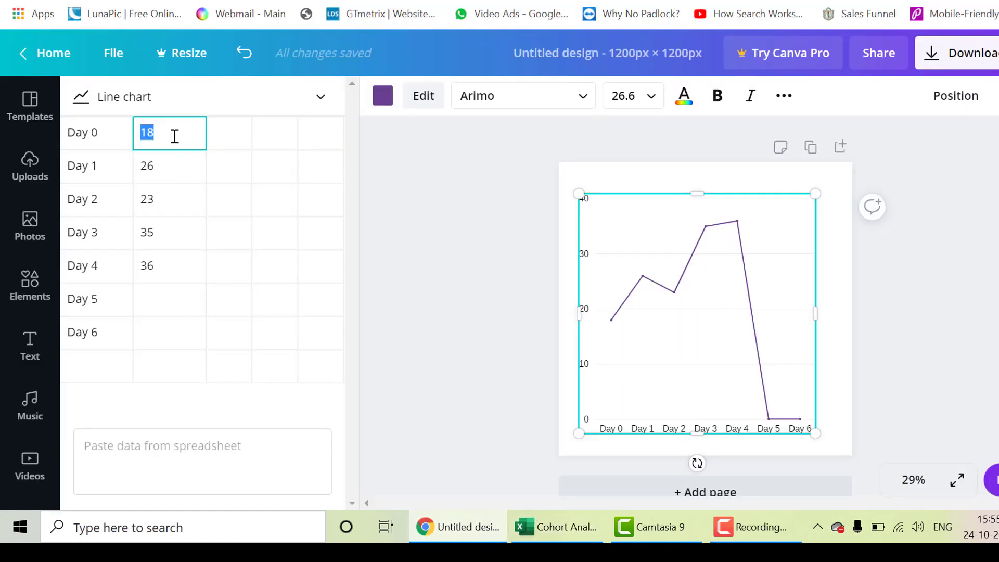
{"action": "type", "text": "700"}
{"action": "key", "text": "Return"}
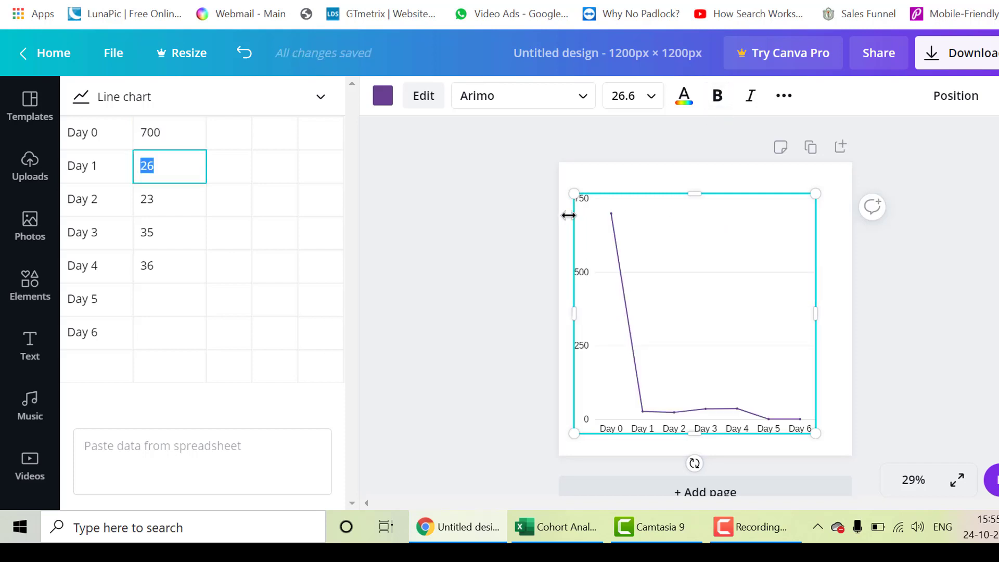
- Enlarge the line chart on the Canva page until it nearly fills the page
{"action": "left_click_drag", "start_coordinate": [572, 195], "coordinate": [570, 179]}
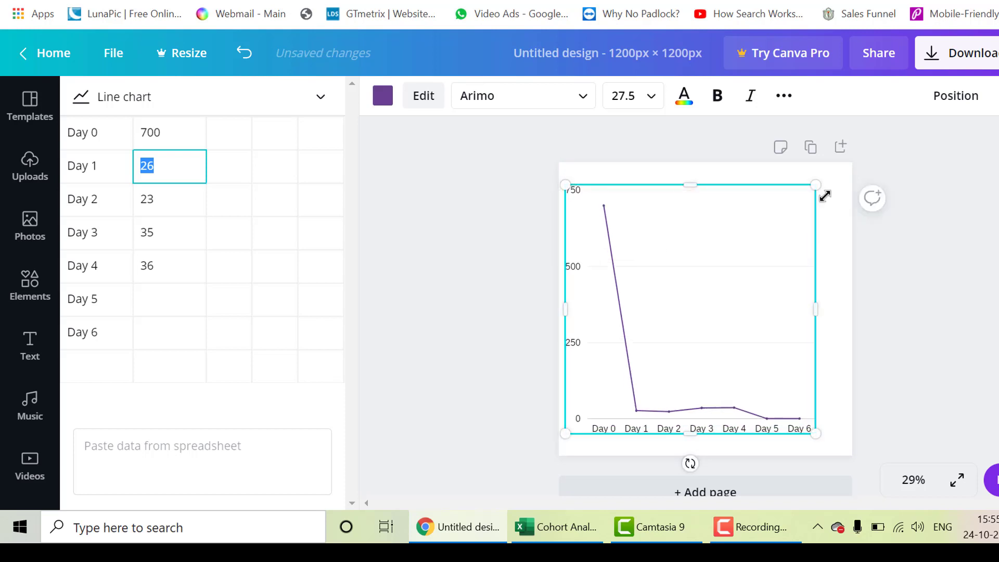
{"action": "left_click_drag", "start_coordinate": [823, 186], "coordinate": [851, 180]}
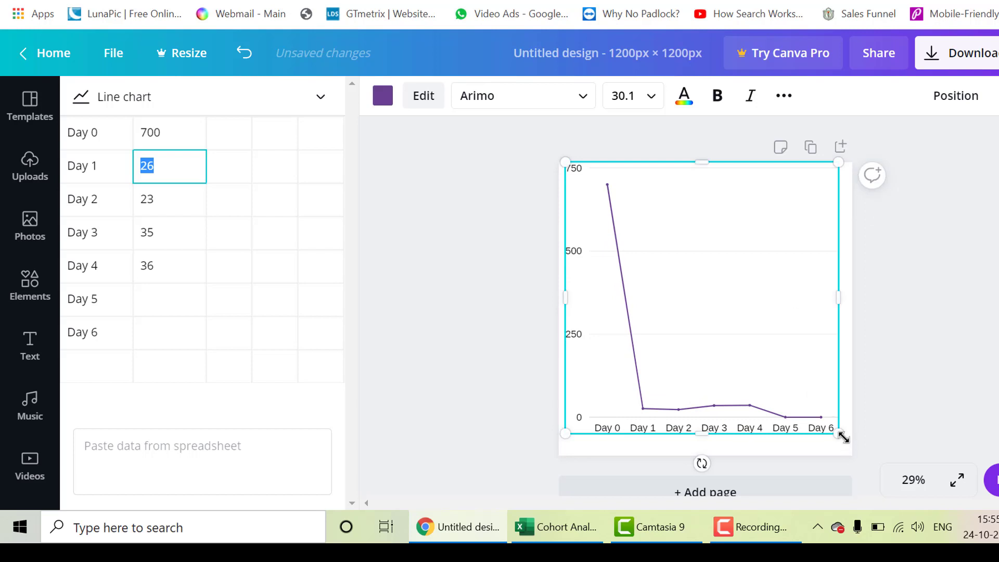
{"action": "left_click_drag", "start_coordinate": [839, 435], "coordinate": [859, 459]}
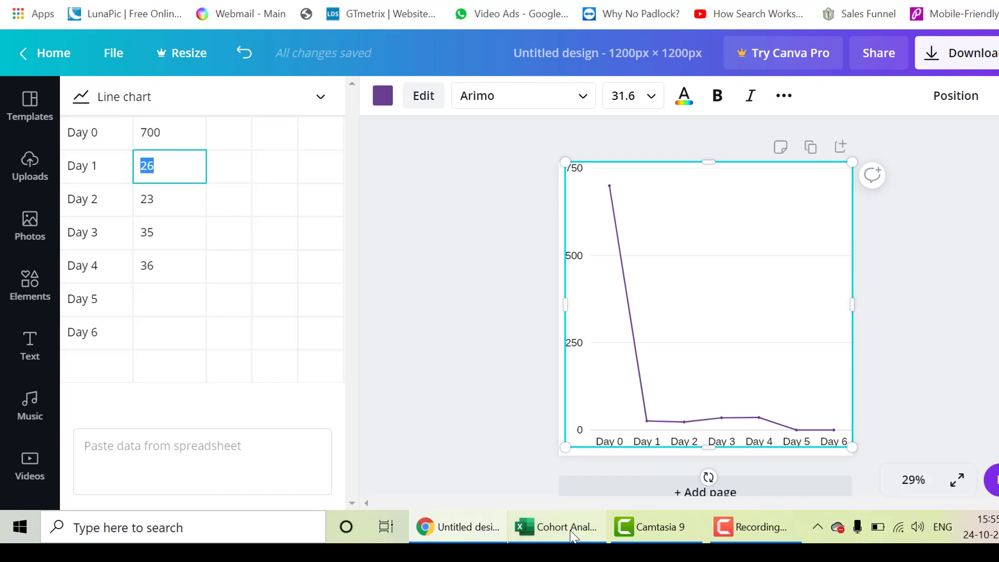
- Check the Day 1 total in the Excel table and set Day 1 to 280 in the Canva chart data
{"action": "left_click", "coordinate": [571, 534]}
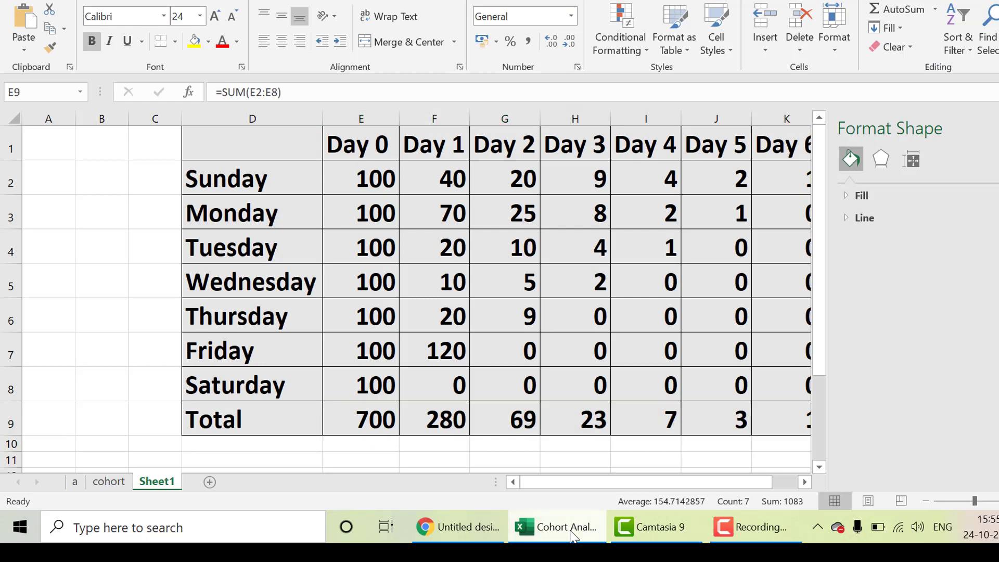
{"action": "left_click", "coordinate": [572, 536]}
{"action": "type", "text": "28"}
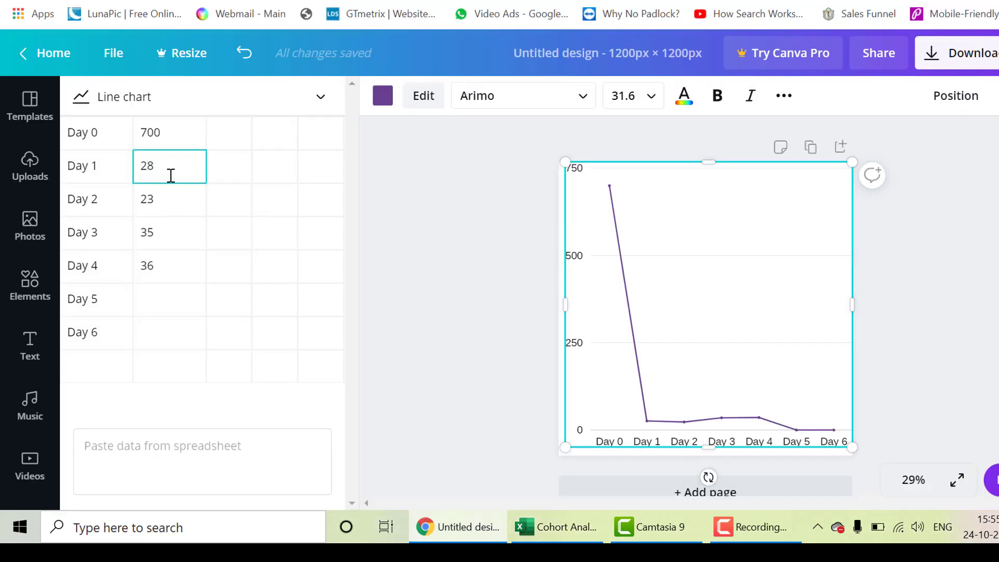
{"action": "type", "text": "0"}
{"action": "key", "text": "Return"}
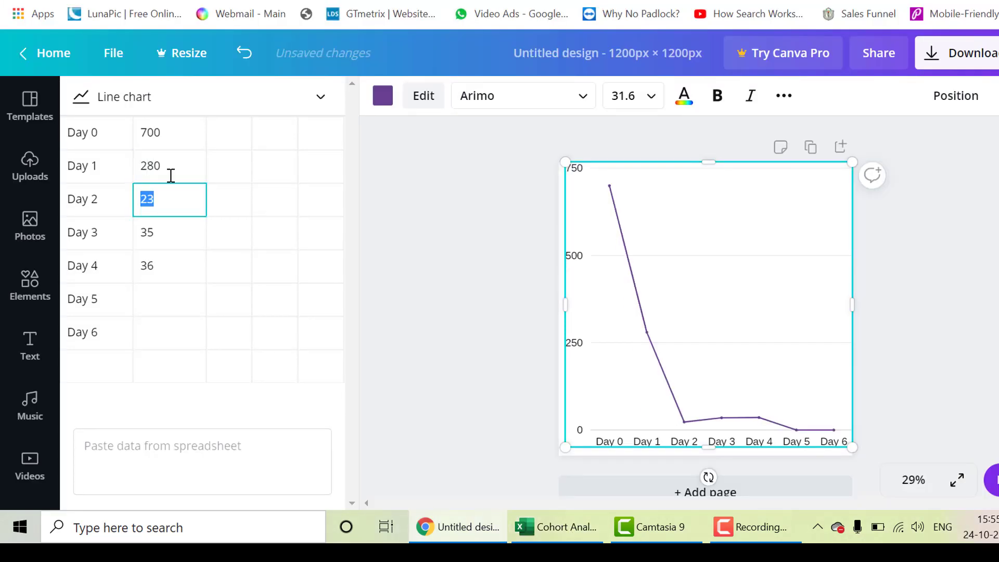
- Copy over the Excel totals for the following two days, setting Day 2 to 69 and Day 3 to 23 in the Canva chart data
{"action": "left_click", "coordinate": [566, 528]}
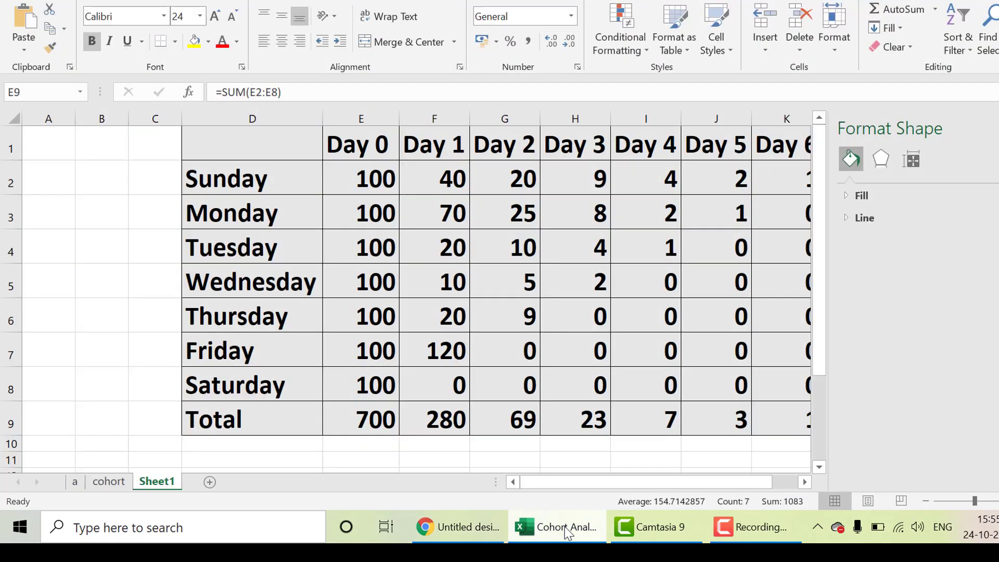
{"action": "left_click", "coordinate": [458, 526]}
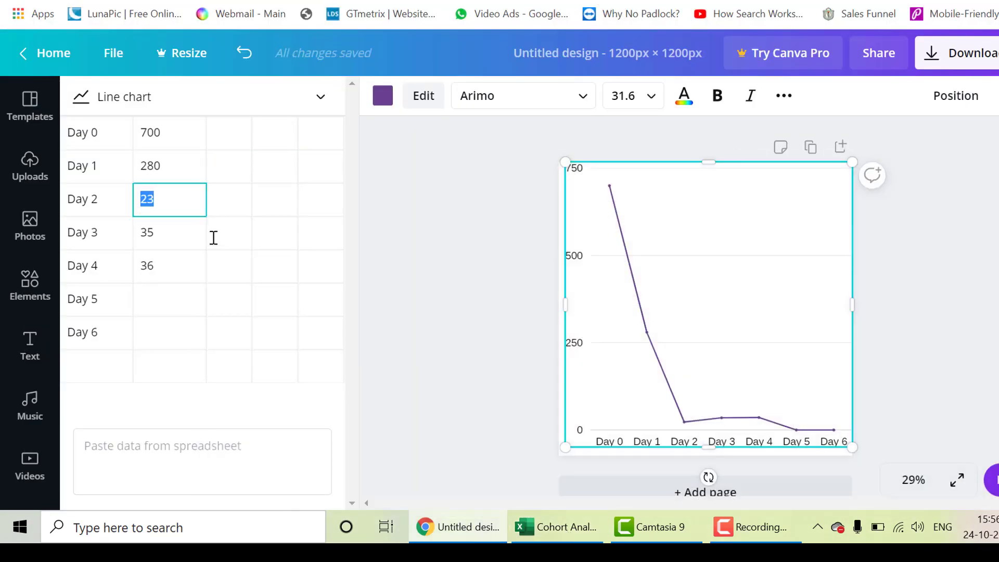
{"action": "type", "text": "69"}
{"action": "key", "text": "Return"}
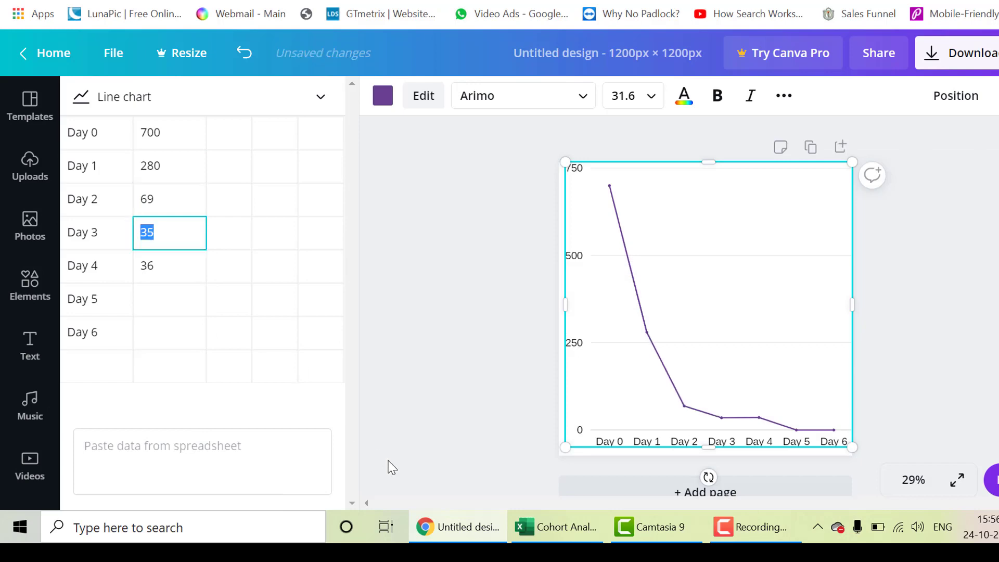
{"action": "left_click", "coordinate": [581, 527]}
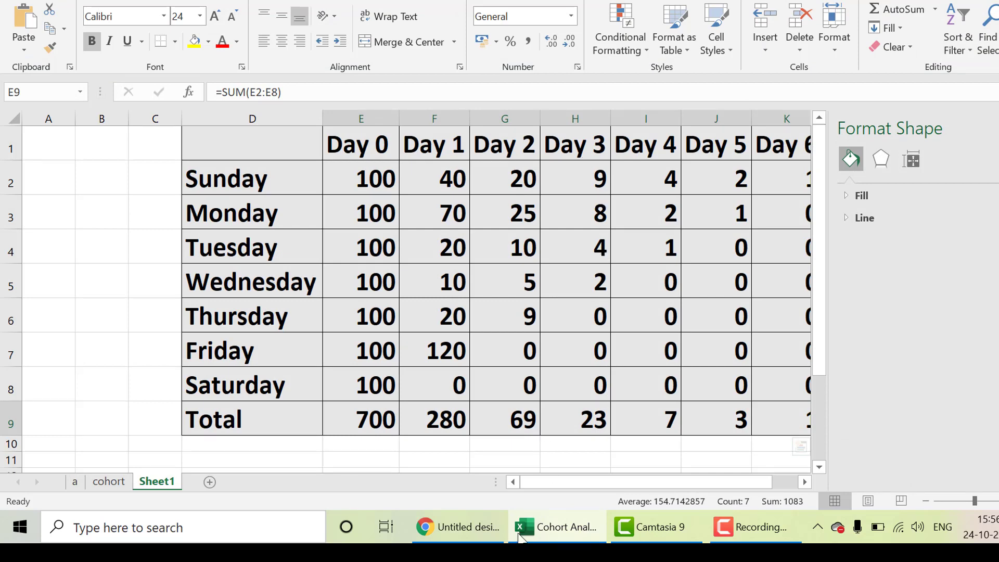
{"action": "left_click", "coordinate": [462, 533]}
{"action": "type", "text": "23"}
{"action": "key", "text": "Return"}
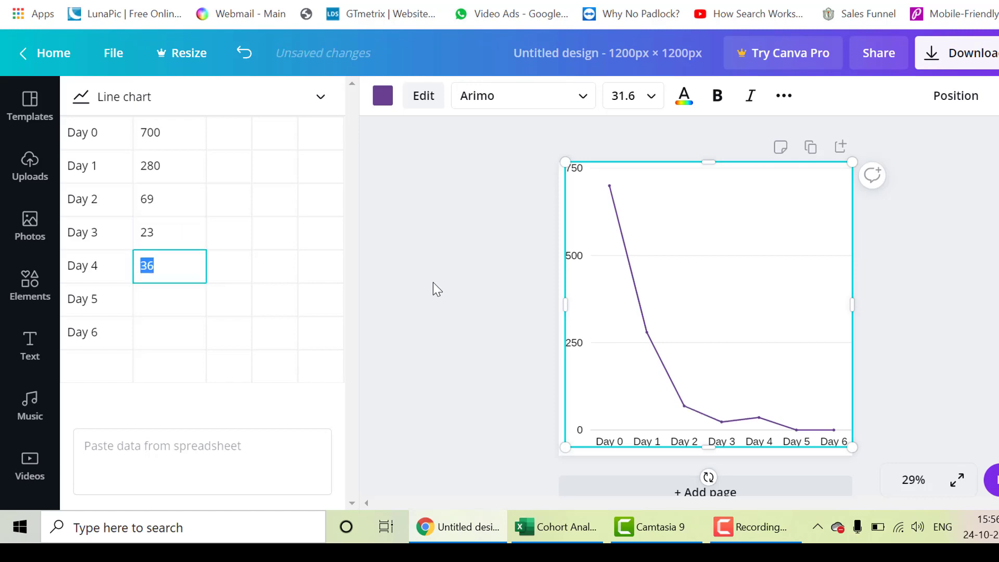
- Complete the Canva chart data from the Excel totals with Day 4 as 7, Day 5 as 3 and Day 6 as 1
{"action": "left_click", "coordinate": [569, 537]}
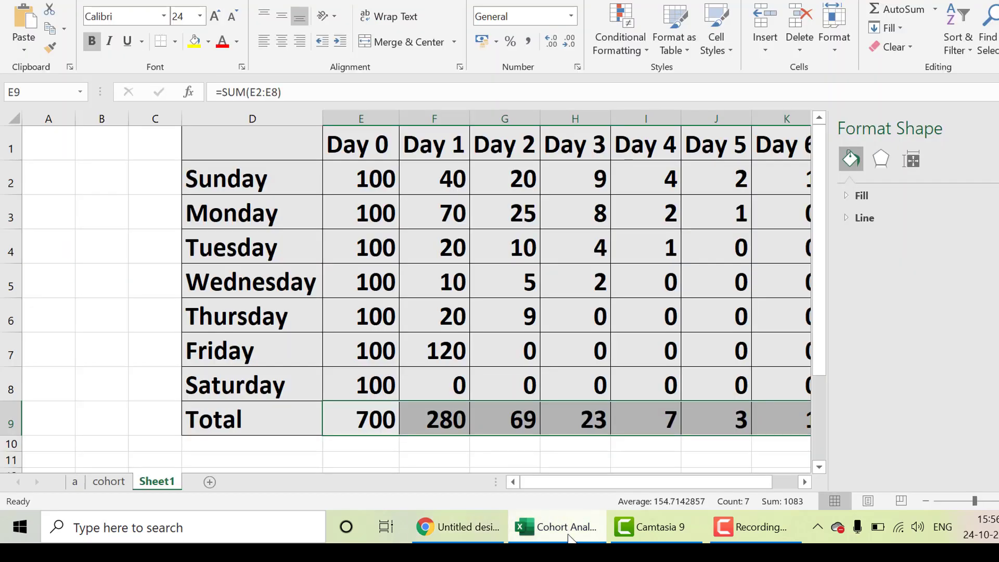
{"action": "left_click", "coordinate": [457, 527]}
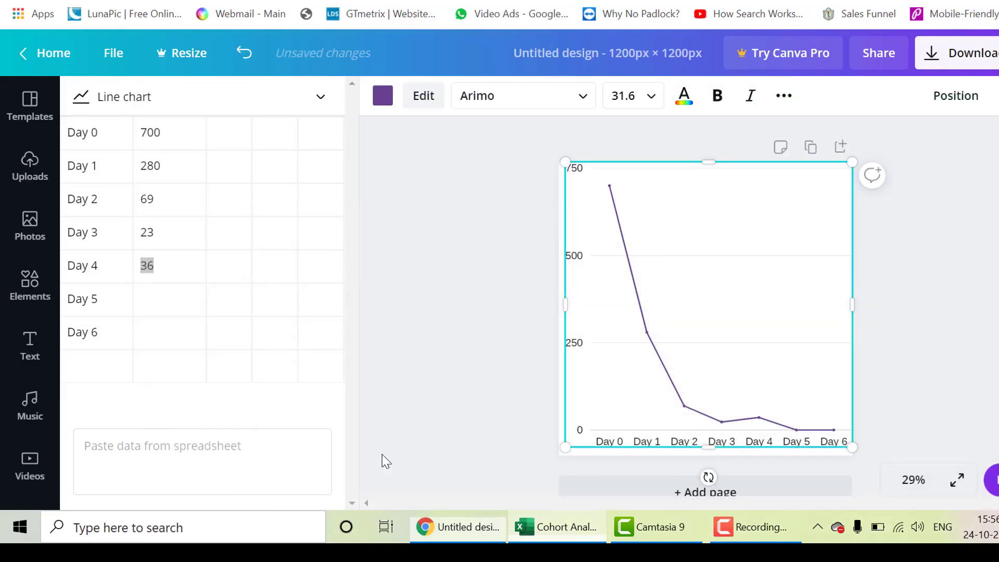
{"action": "type", "text": "7"}
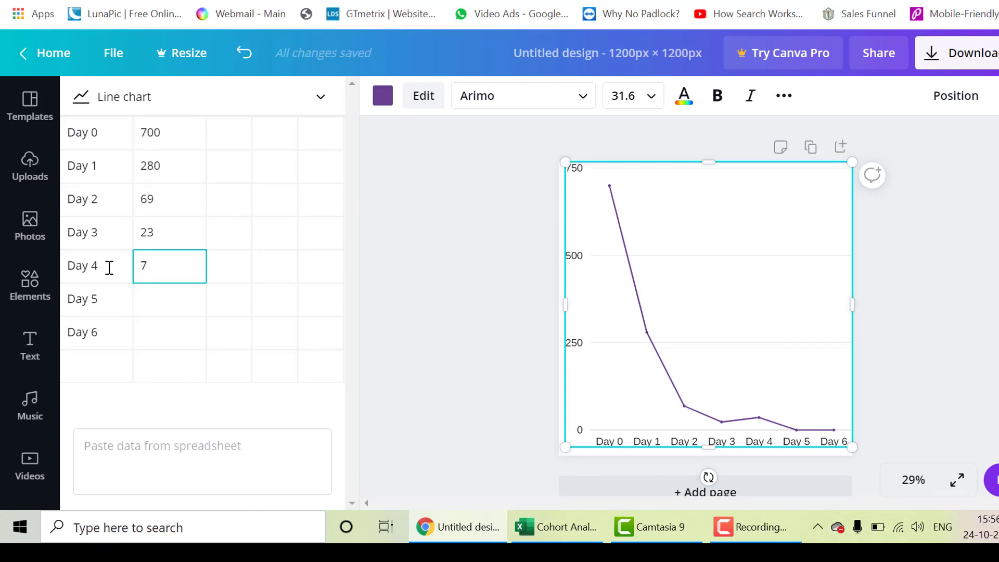
{"action": "left_click", "coordinate": [162, 305]}
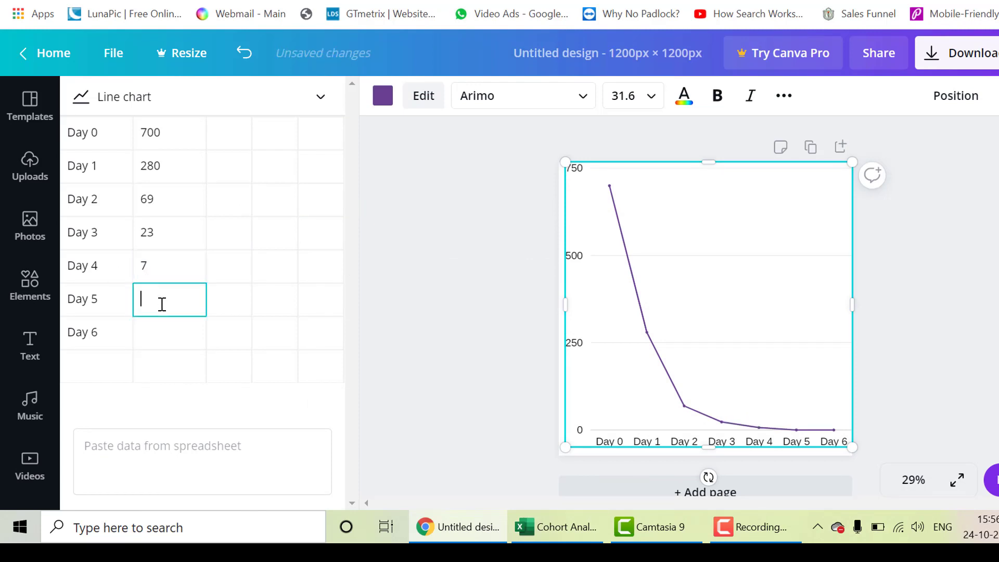
{"action": "left_click", "coordinate": [585, 527]}
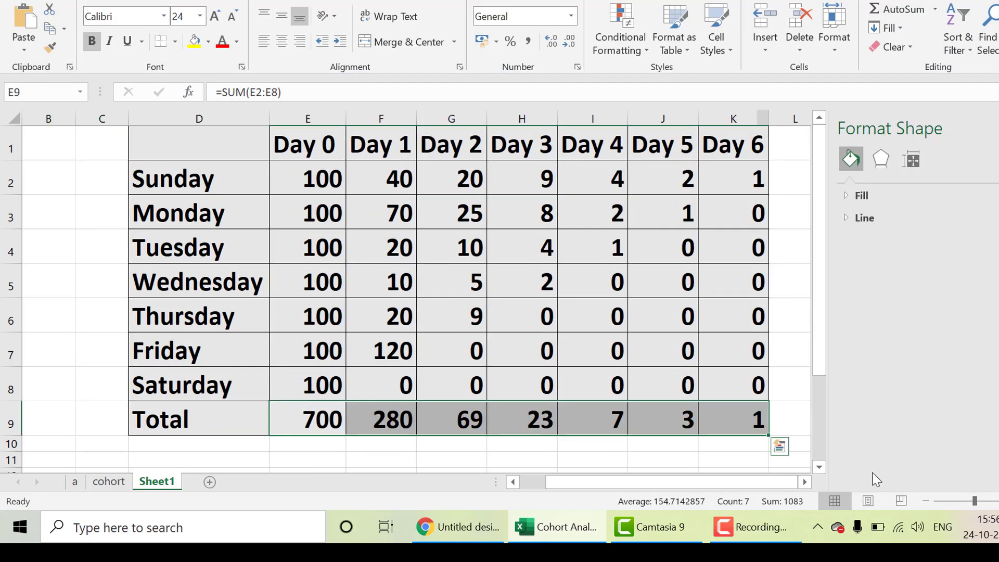
{"action": "left_click", "coordinate": [465, 536]}
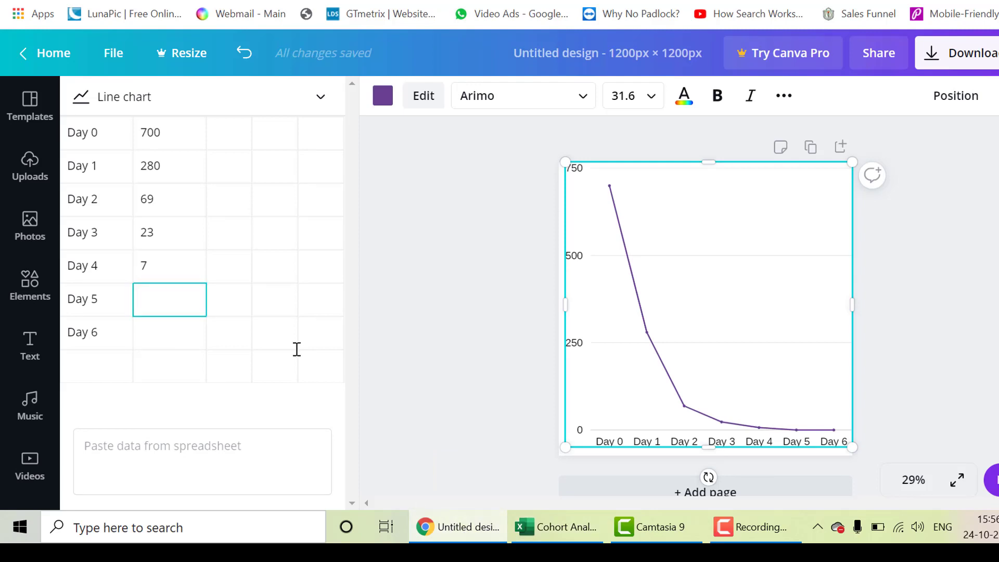
{"action": "left_click", "coordinate": [185, 342]}
{"action": "type", "text": "1"}
{"action": "left_click", "coordinate": [310, 412]}
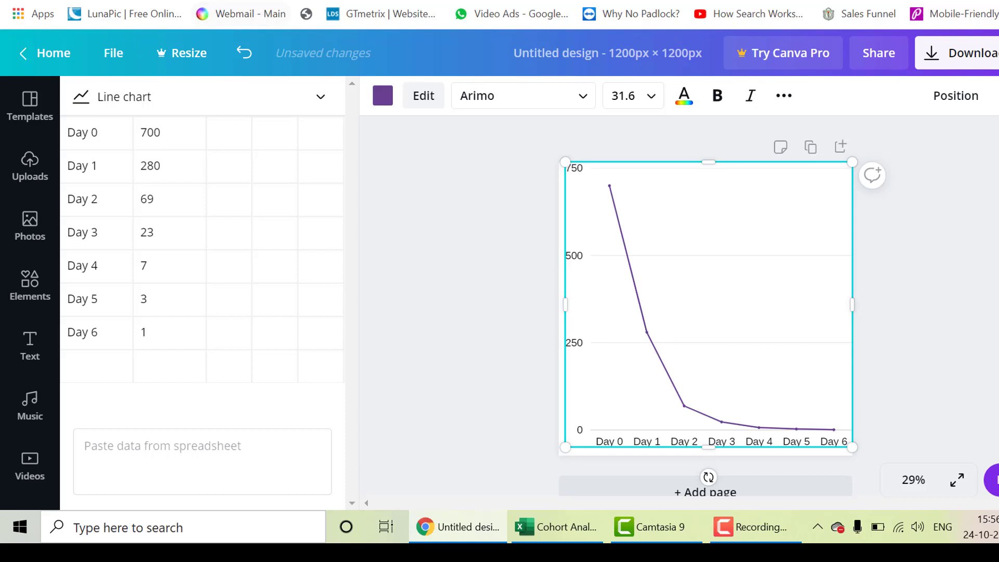
- Compare the finished Canva line chart with the user retention chart in the Google Analytics cohort report
{"action": "left_click", "coordinate": [255, 0]}
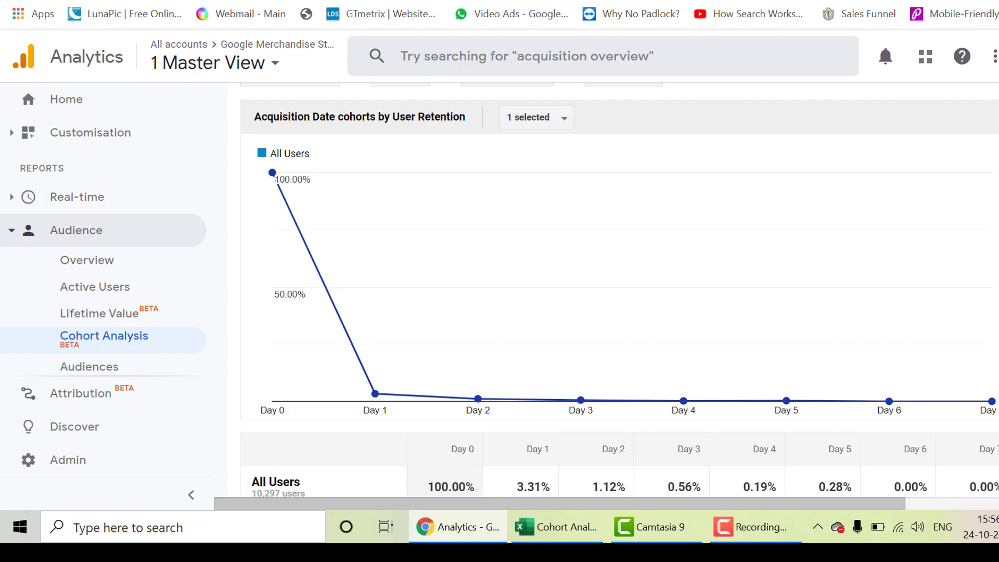
{"action": "left_click", "coordinate": [255, 0]}
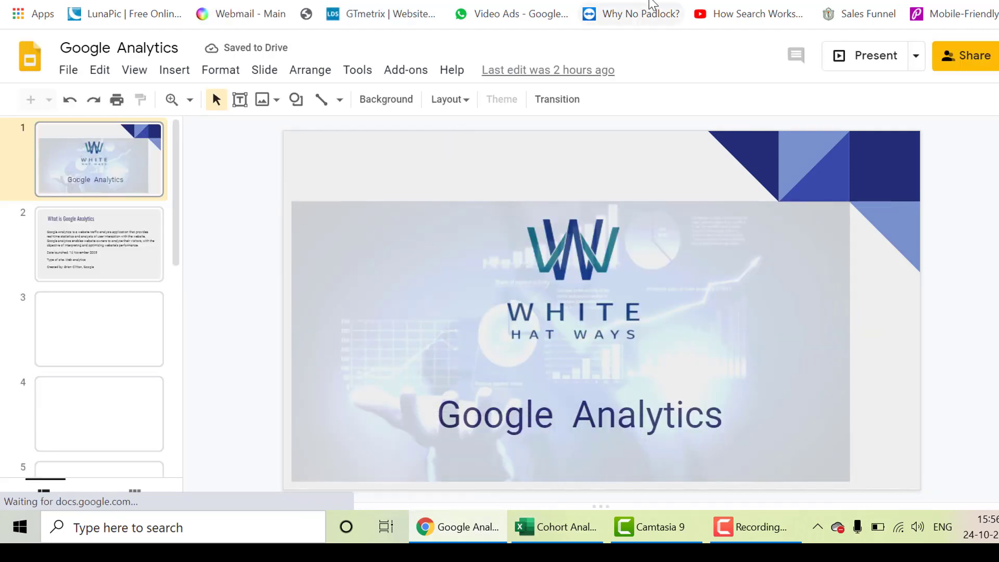
{"action": "left_click", "coordinate": [645, 1]}
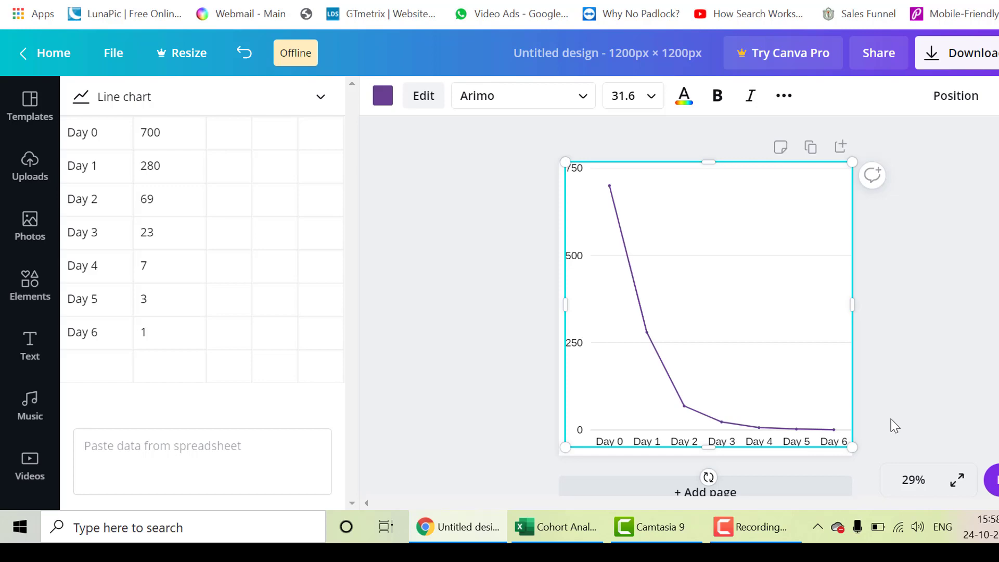
- Switch to the Google Analytics Cohort Analysis report and set its date range to Last 14 days
{"action": "left_click", "coordinate": [275, 8]}
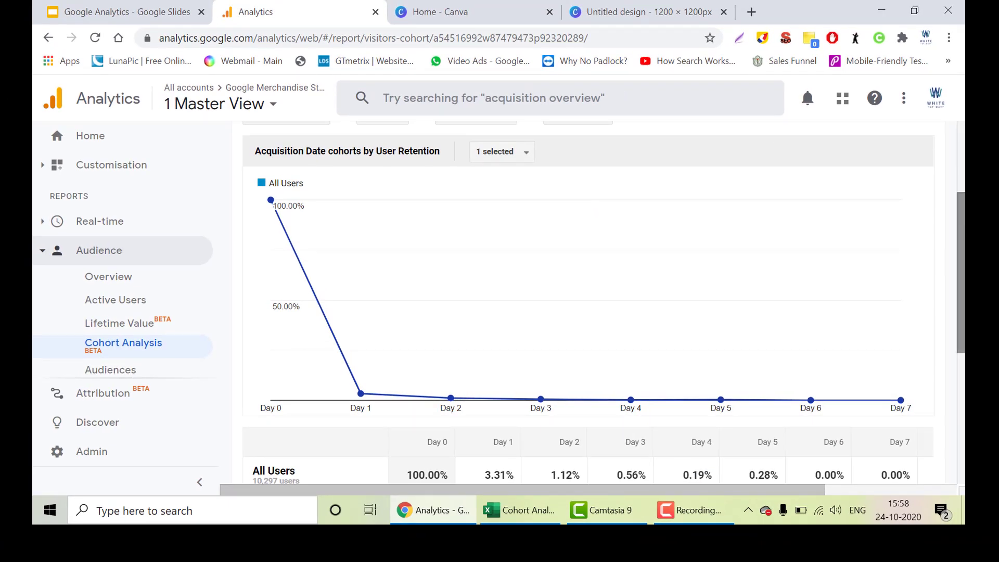
{"action": "left_click_drag", "start_coordinate": [961, 293], "coordinate": [962, 241]}
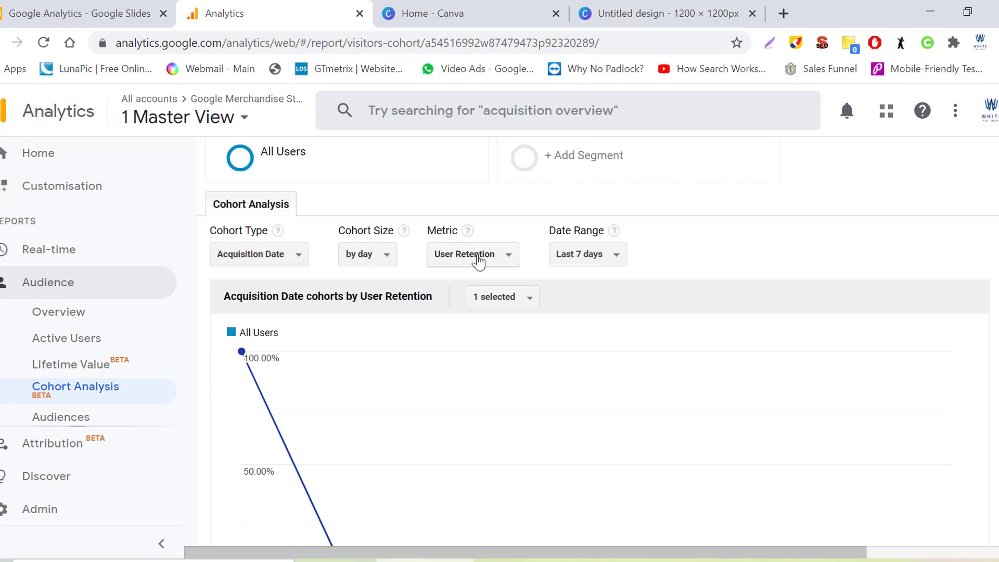
{"action": "left_click", "coordinate": [621, 262]}
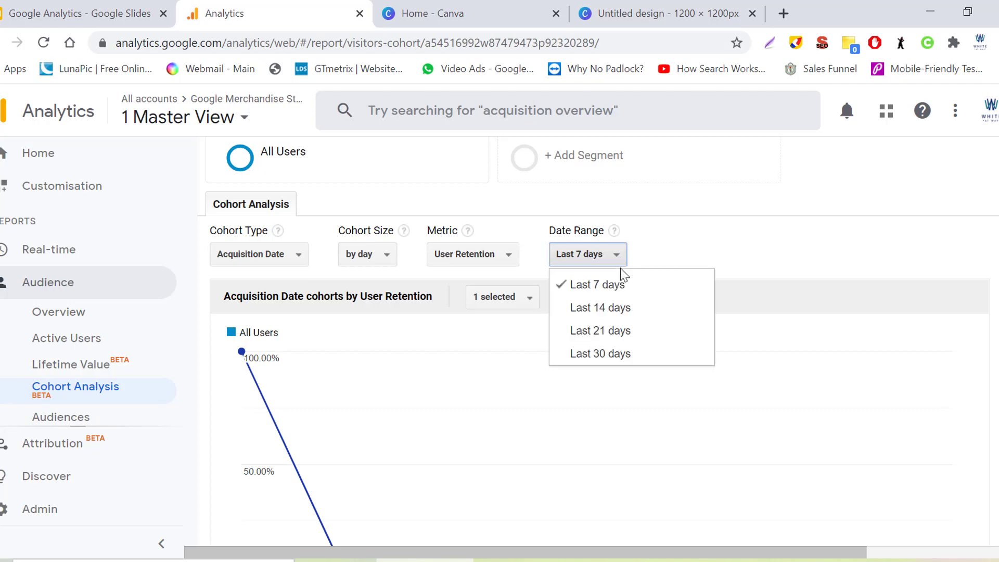
{"action": "left_click", "coordinate": [619, 310]}
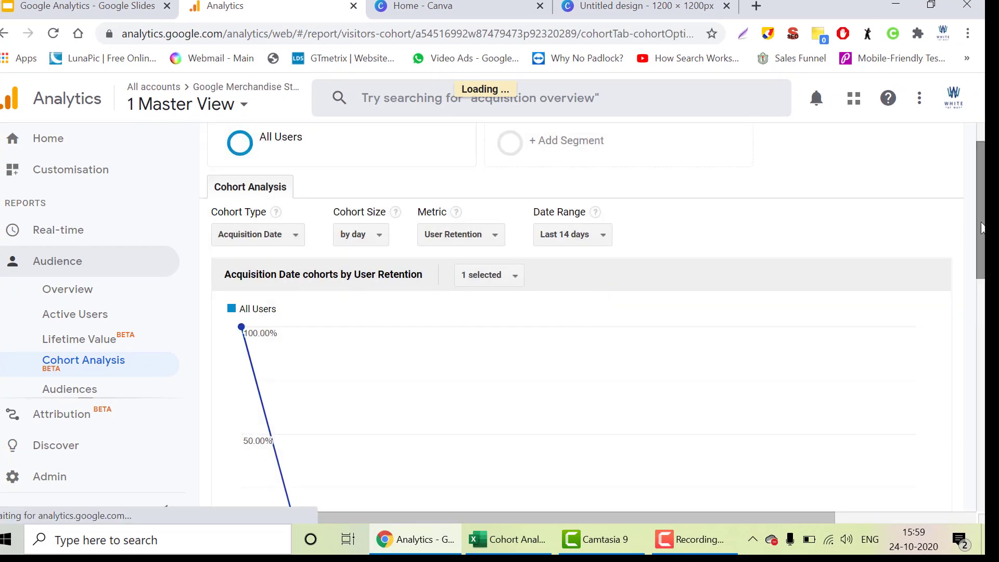
- Examine the daily user retention points along the 14-day cohort chart, from Day 3 through Day 12
{"action": "scroll", "coordinate": [981, 232], "scroll_direction": "down", "scroll_amount": 2}
{"action": "scroll", "coordinate": [598, 316], "scroll_direction": "down", "scroll_amount": 1}
{"action": "scroll", "coordinate": [598, 317], "scroll_direction": "down", "scroll_amount": 1}
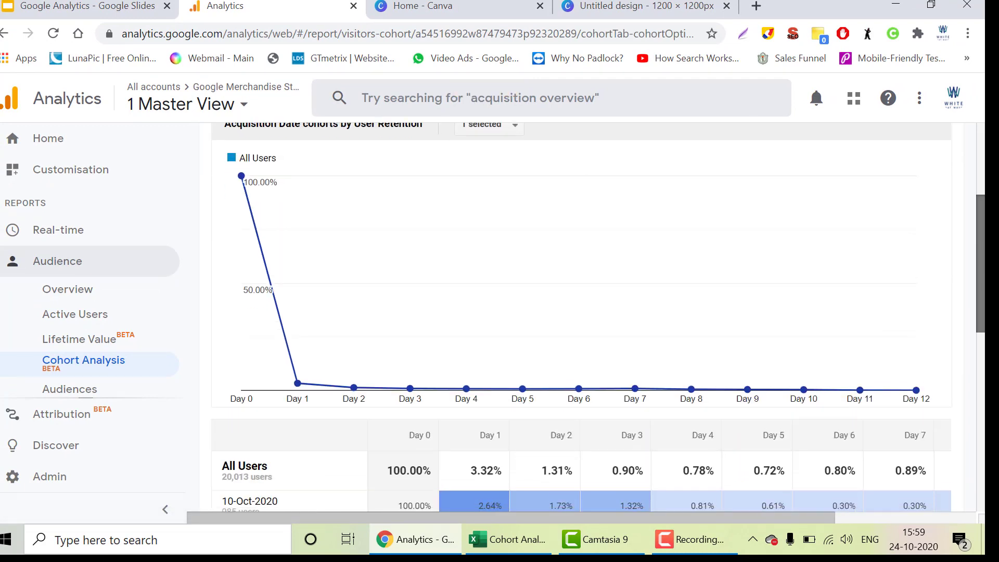
{"action": "mouse_move", "coordinate": [422, 389]}
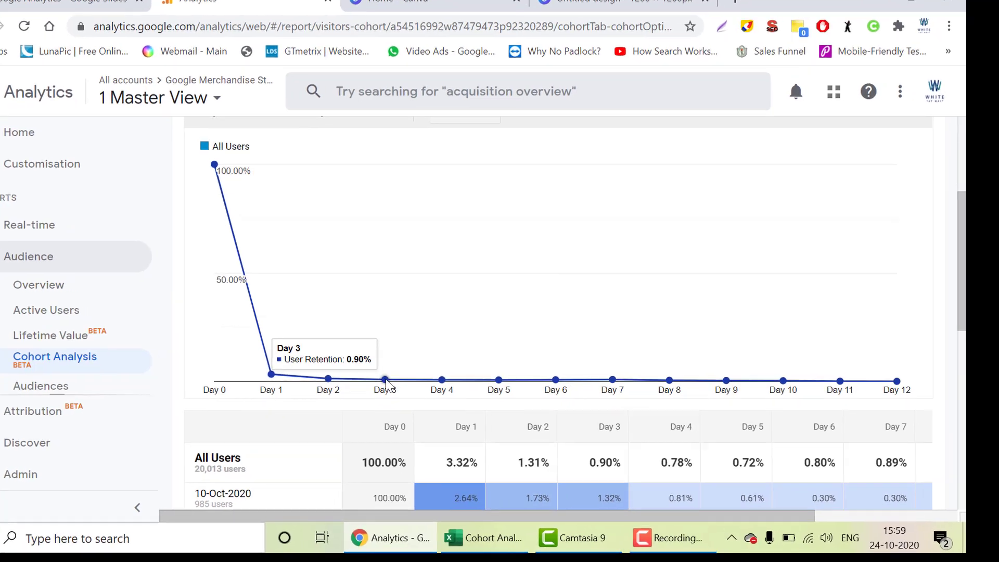
{"action": "mouse_move", "coordinate": [466, 383]}
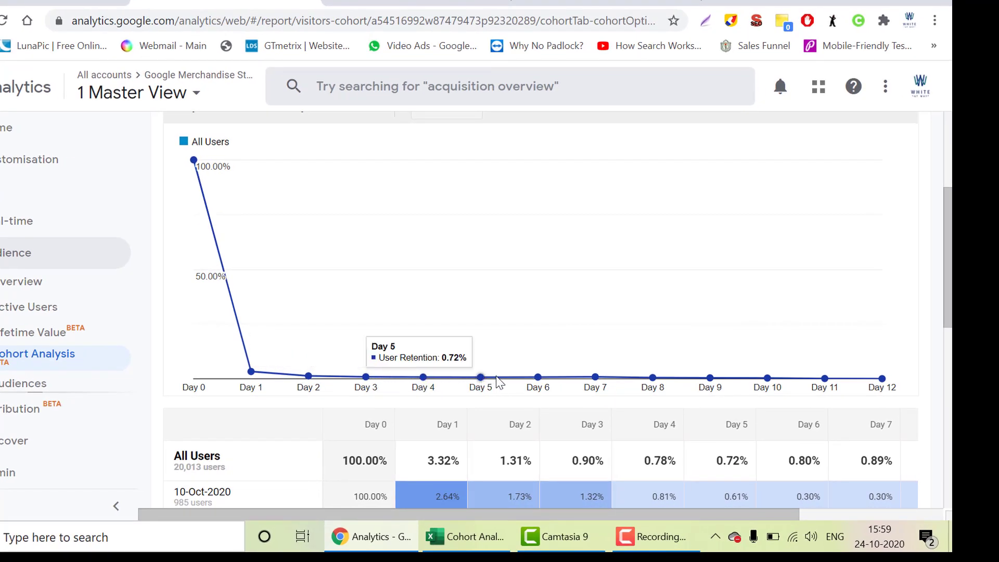
{"action": "mouse_move", "coordinate": [584, 377]}
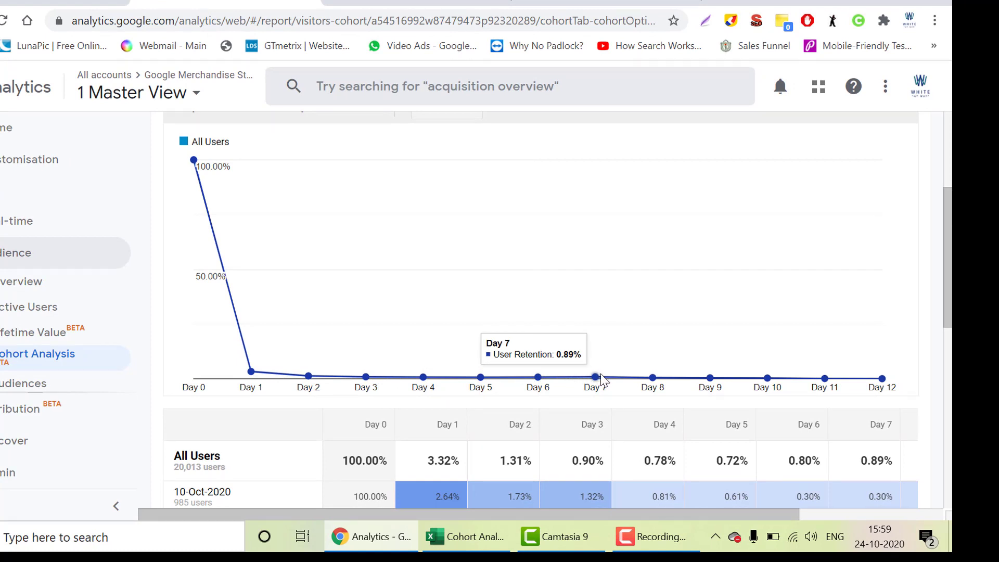
{"action": "mouse_move", "coordinate": [652, 378]}
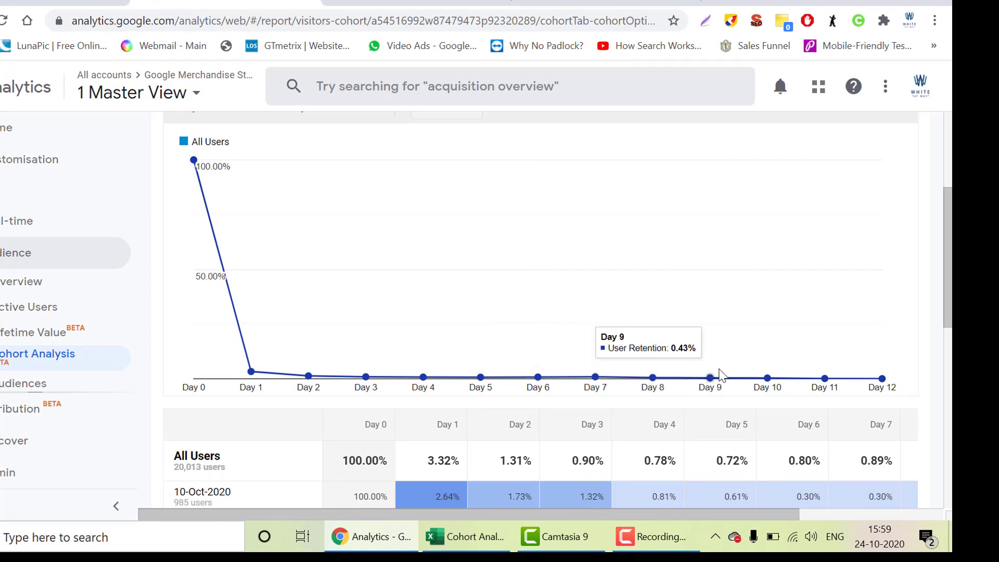
{"action": "mouse_move", "coordinate": [768, 380]}
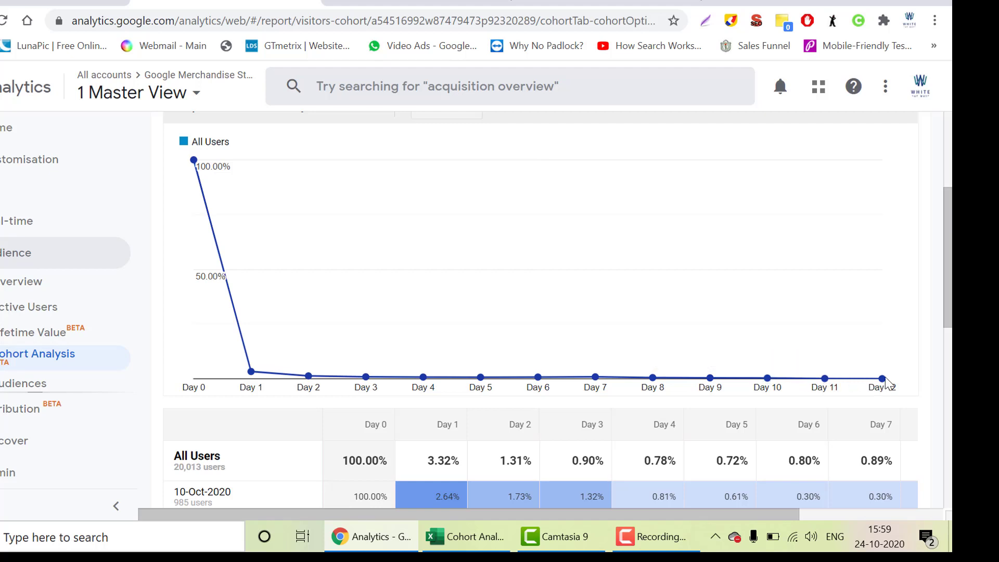
- Check the Day 12 retention point, and review the date range and metric options available for the cohort report
{"action": "mouse_move", "coordinate": [882, 379]}
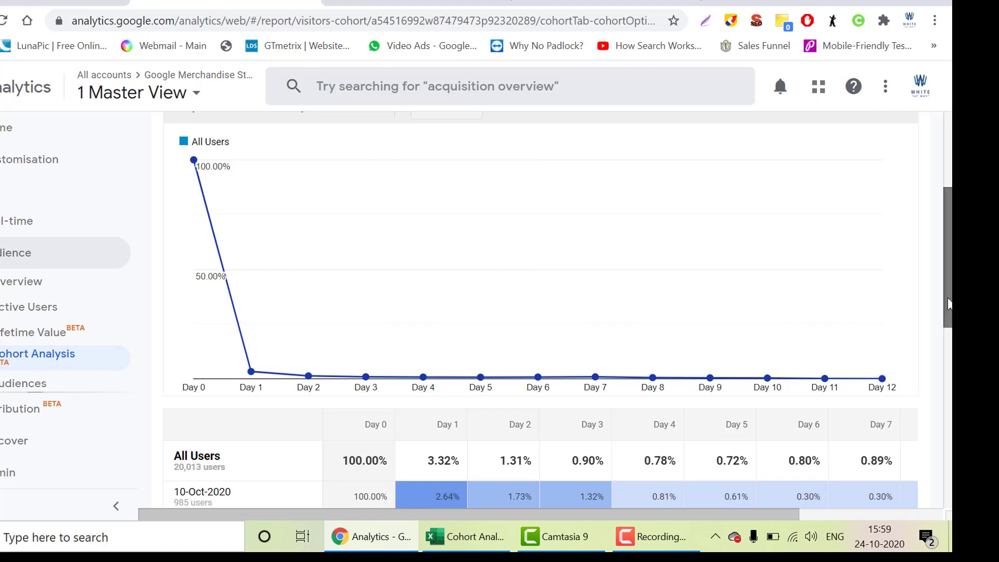
{"action": "scroll", "coordinate": [948, 304], "scroll_direction": "up", "scroll_amount": 4}
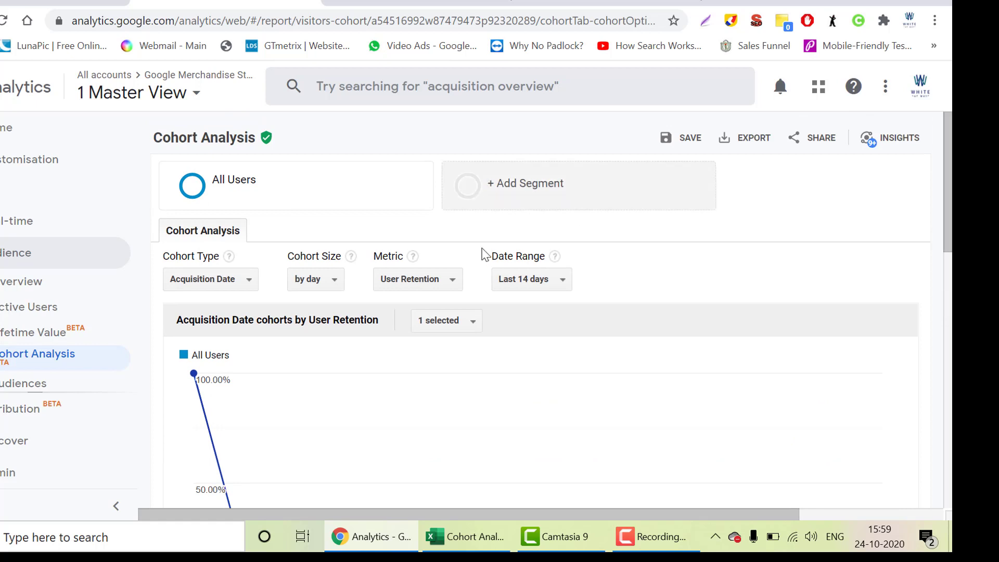
{"action": "left_click", "coordinate": [541, 286]}
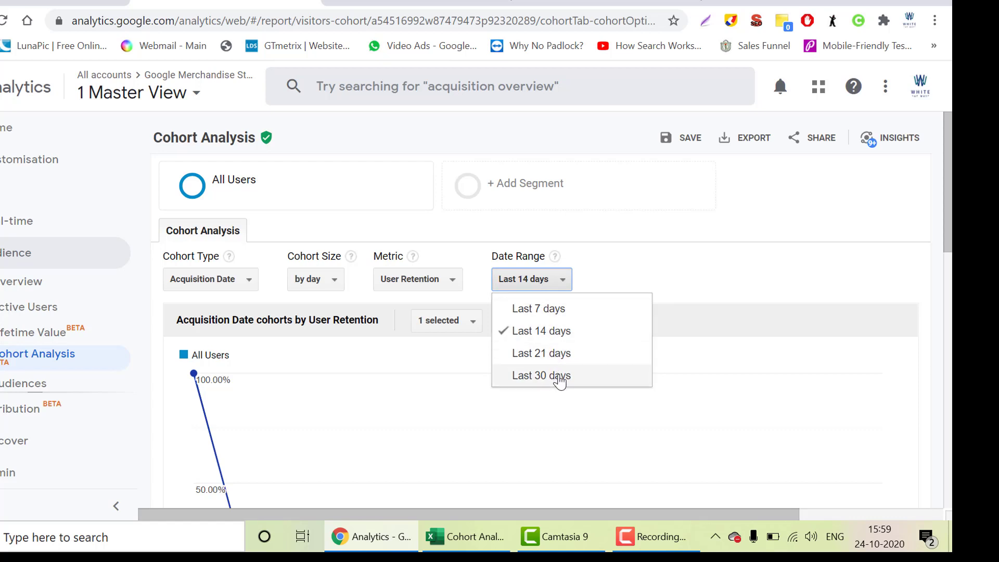
{"action": "left_click", "coordinate": [428, 281]}
{"action": "left_click", "coordinate": [427, 281]}
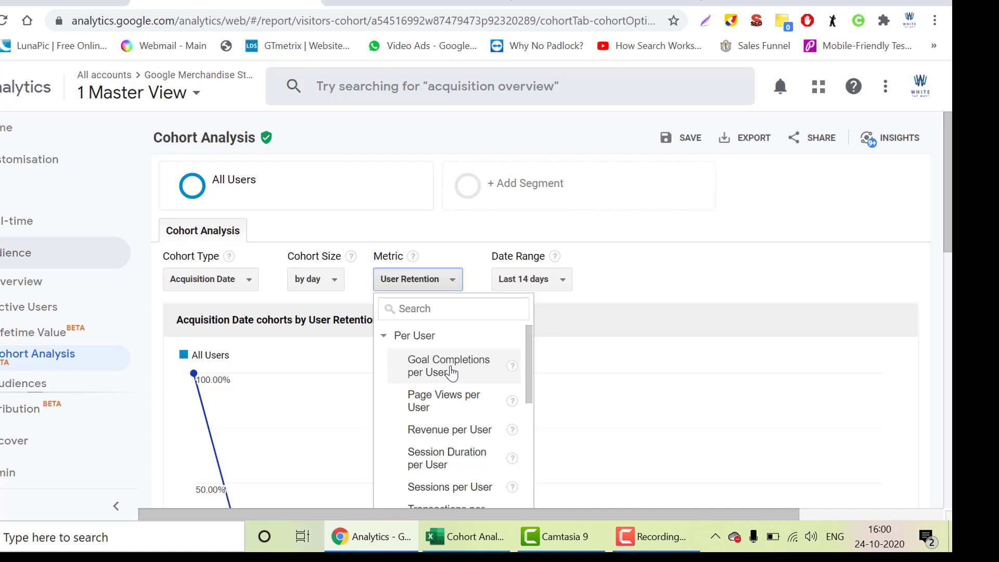
{"action": "left_click", "coordinate": [315, 303]}
- Set the cohort size to by week and inspect the Week 6 user retention point on the chart
{"action": "left_click", "coordinate": [333, 284]}
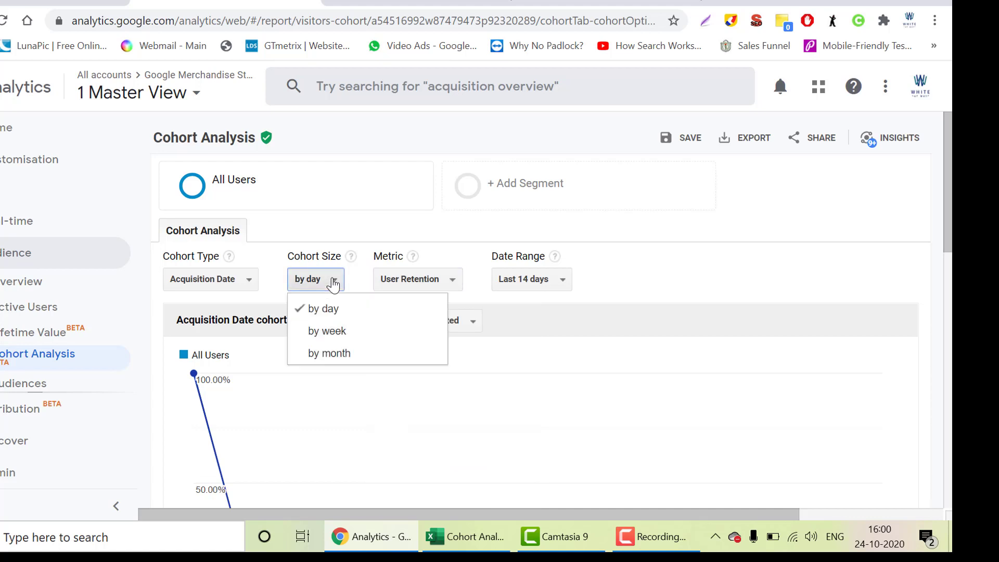
{"action": "left_click", "coordinate": [339, 330]}
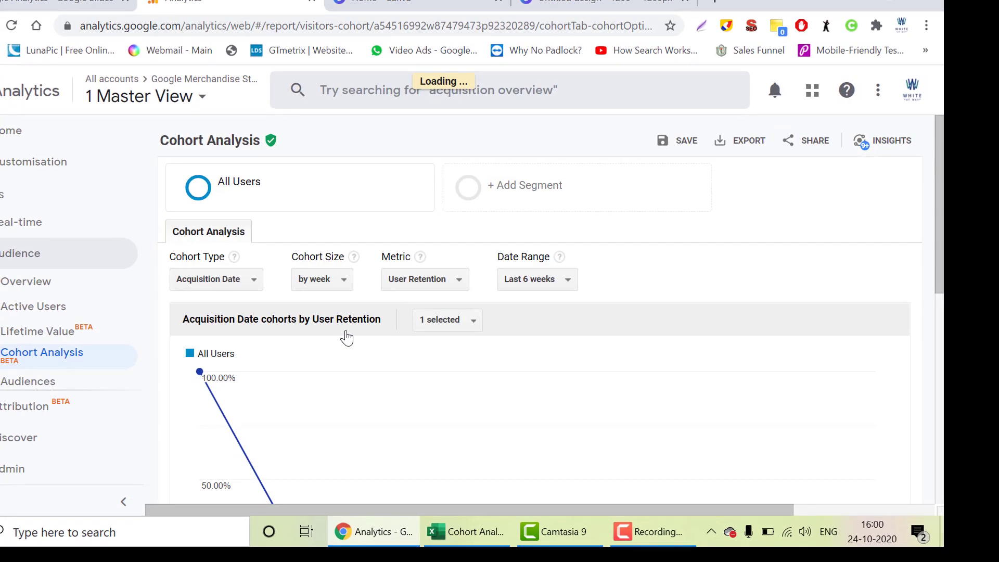
{"action": "scroll", "coordinate": [928, 299], "scroll_direction": "down", "scroll_amount": 2}
{"action": "scroll", "coordinate": [953, 307], "scroll_direction": "down", "scroll_amount": 1}
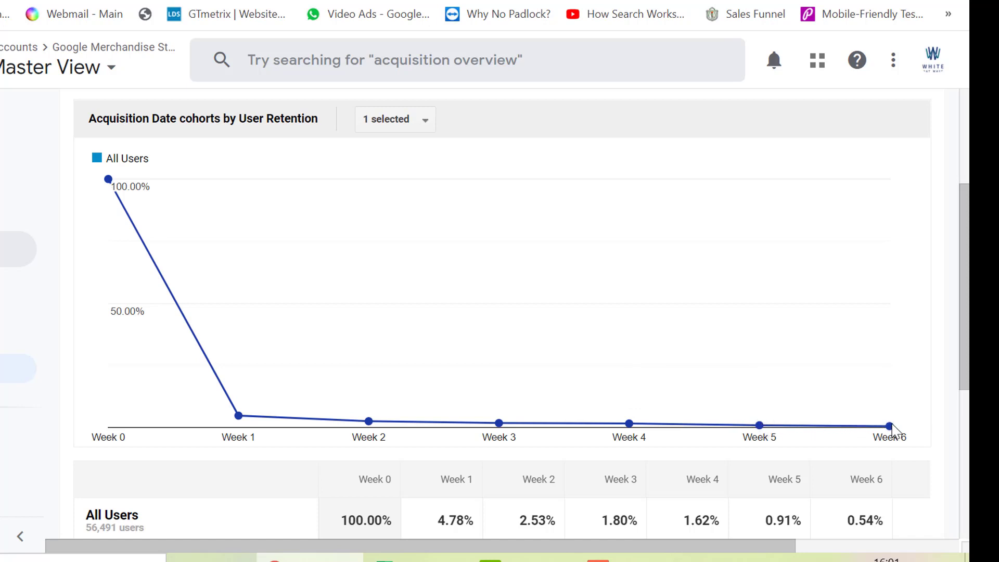
{"action": "mouse_move", "coordinate": [887, 424]}
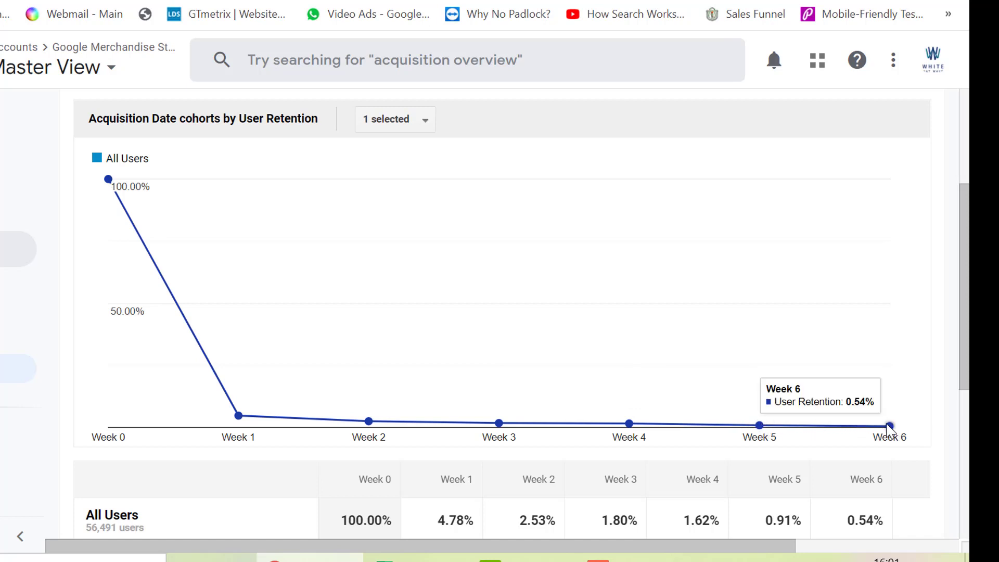